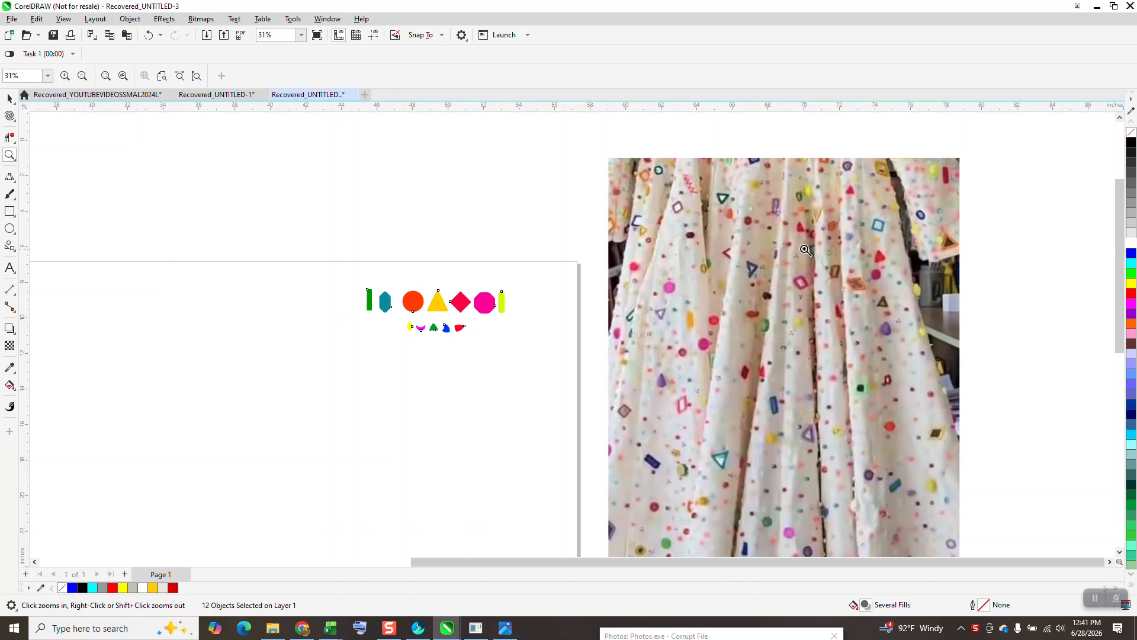
Step: Move the twelve colored shapes together into the page's upper-right corner
drag(462, 267, 570, 328)
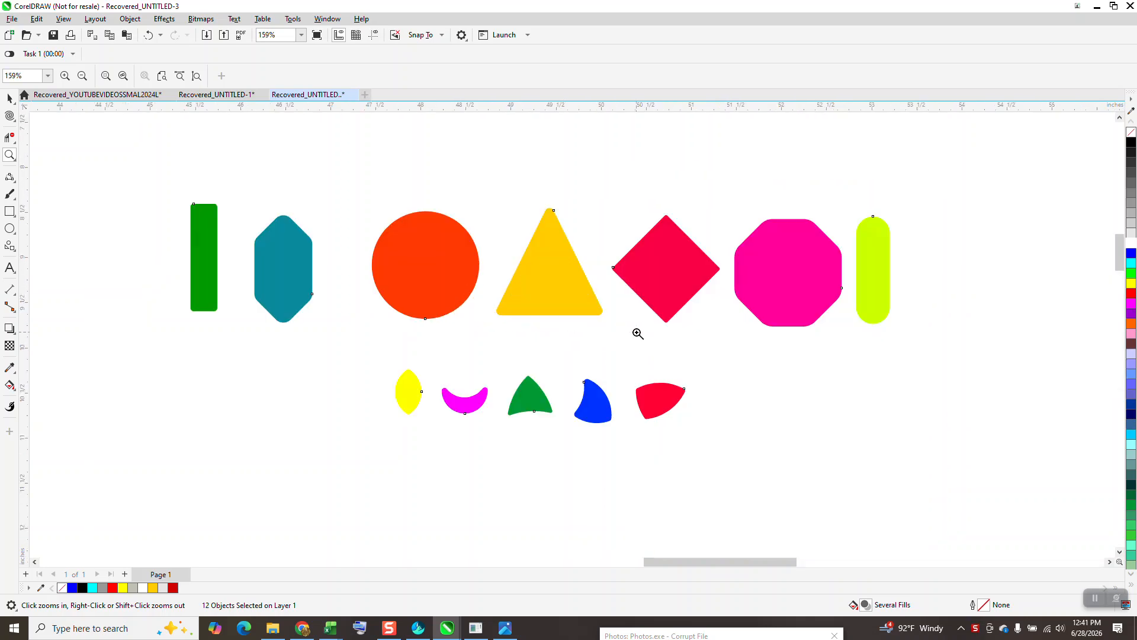
scroll(638, 333, down, 3)
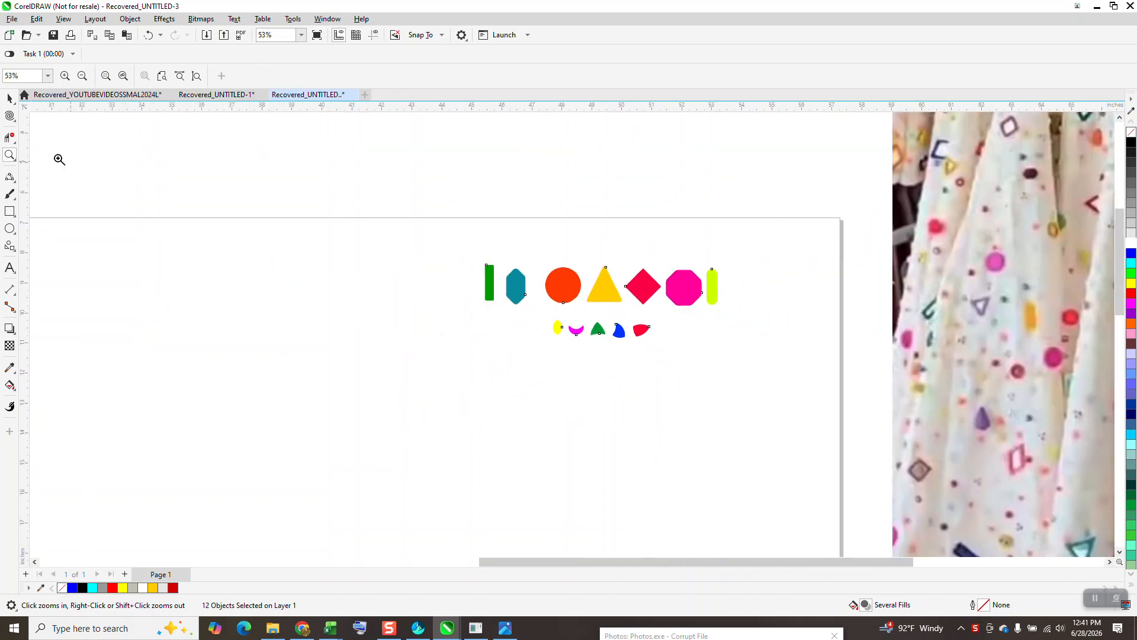
click(11, 99)
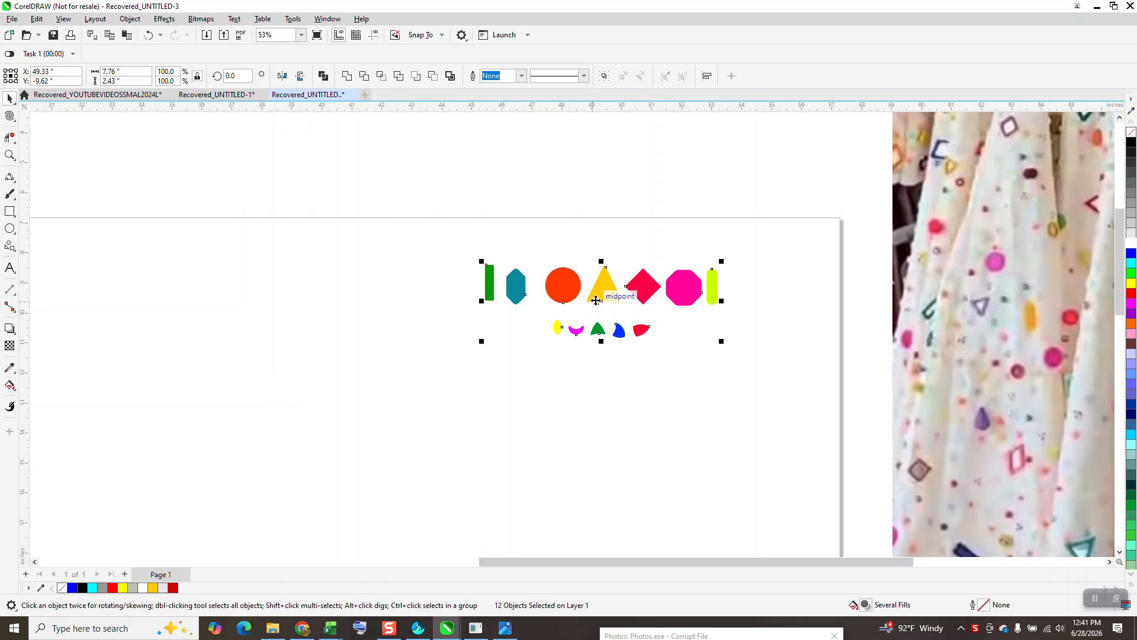
drag(606, 296, 681, 266)
scroll(513, 205, down, 2)
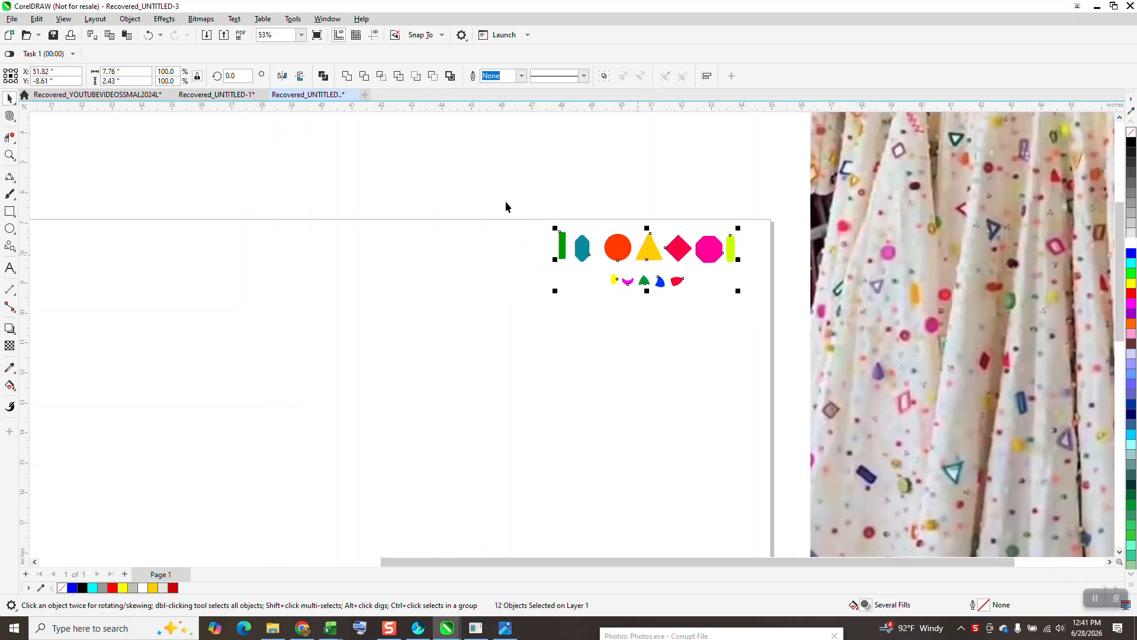
Step: Draw a square with the Rectangle tool and center it on the page
scroll(499, 206, down, 1)
click(10, 212)
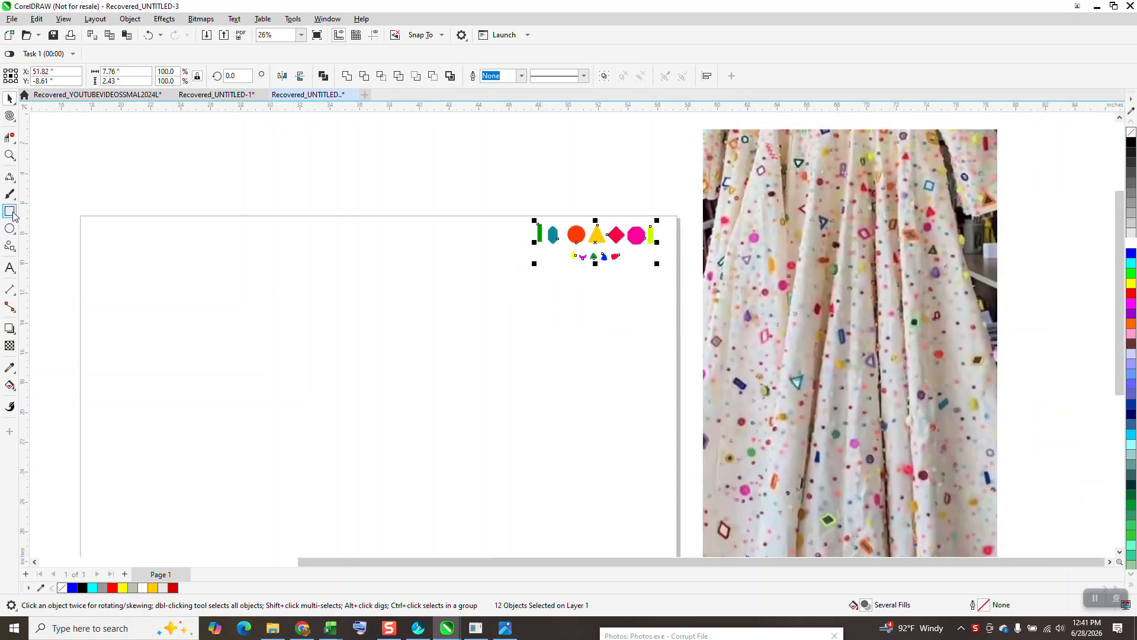
drag(489, 308, 390, 450)
key(p)
click(9, 98)
Step: Move the colored shapes to just outside the square's right edge and set the orange circle below them
drag(514, 197, 673, 297)
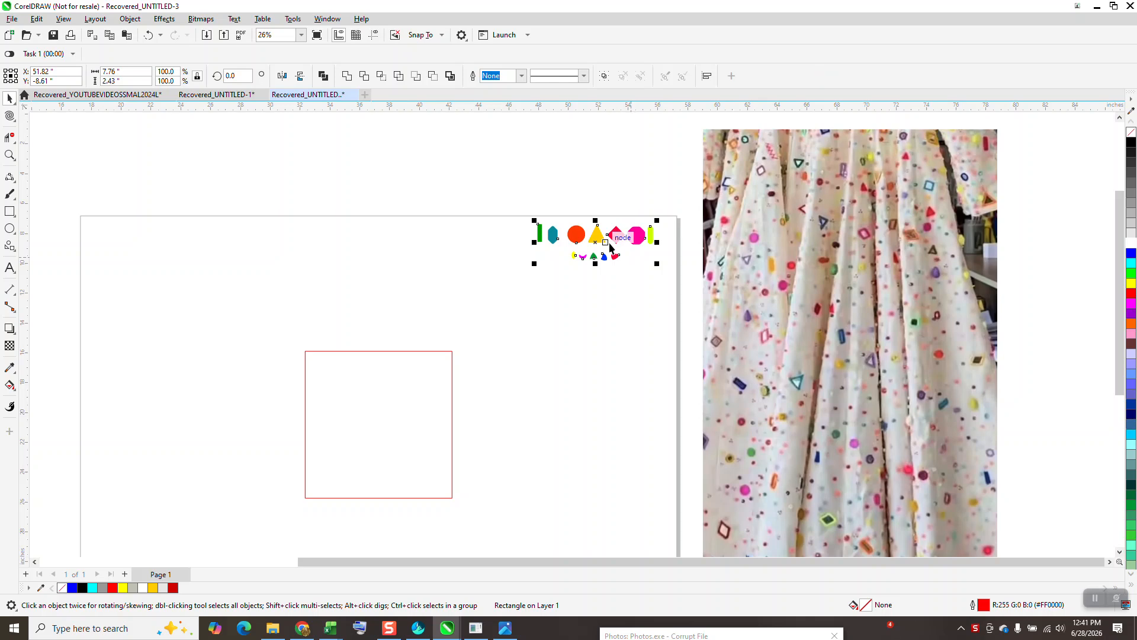
drag(596, 243, 305, 371)
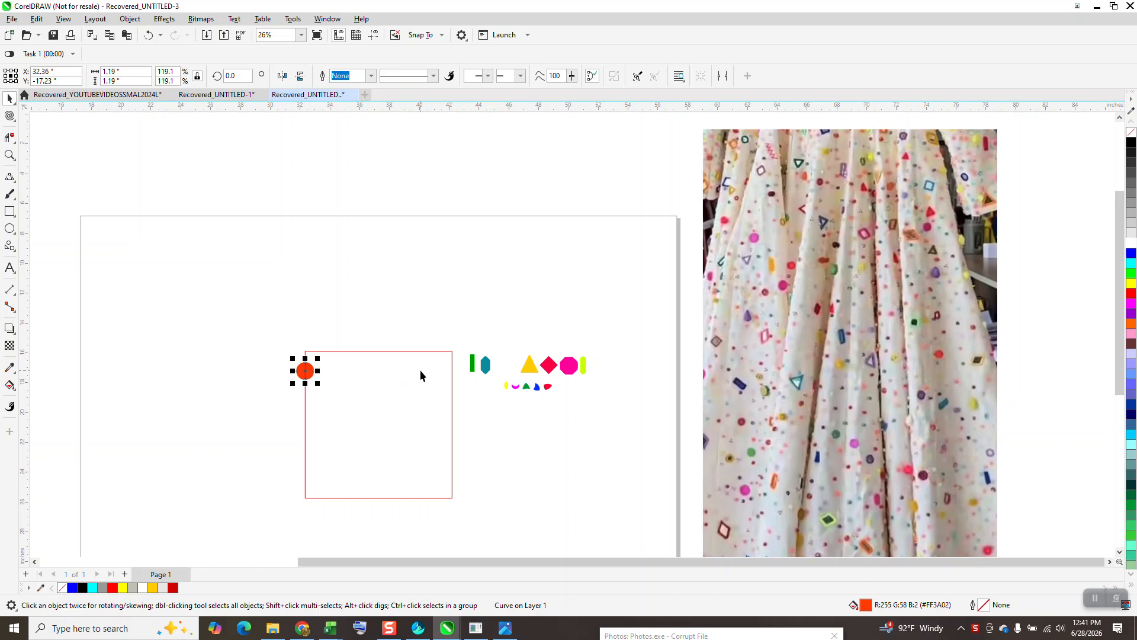
drag(309, 373, 559, 428)
Step: Set the square's size to 10 by 10 inches
click(403, 351)
triple_click(121, 80)
text(10)
key(Return)
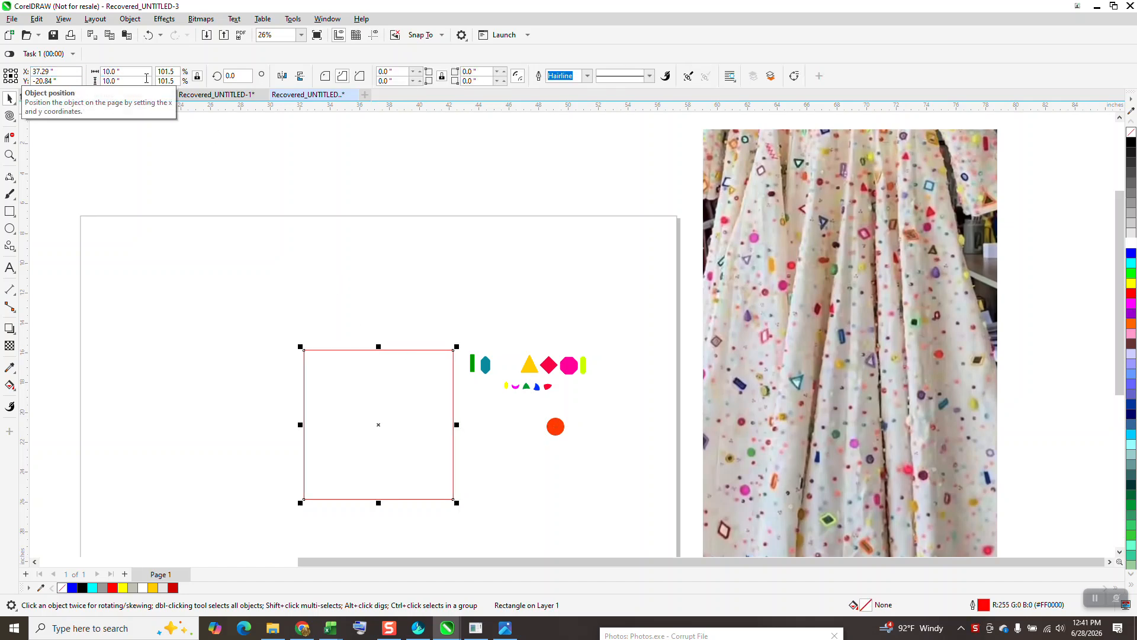
Step: Center the orange circle on the square's left edge near the top and copy it to the right edge using a 10-inch nudge distance
drag(557, 429, 302, 370)
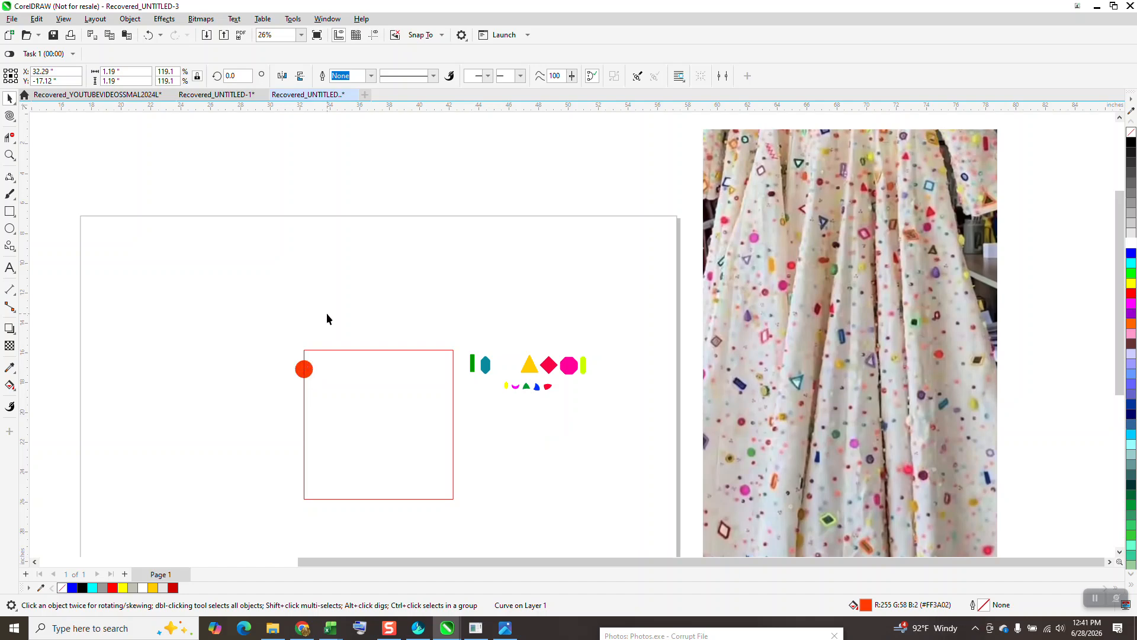
click(399, 317)
click(410, 76)
click(408, 189)
click(304, 369)
key(ctrl+d)
Step: Place the yellow triangle on the square's top edge and the pink octagon on its right edge, each copied 10 inches to the opposite edge
drag(530, 372, 340, 350)
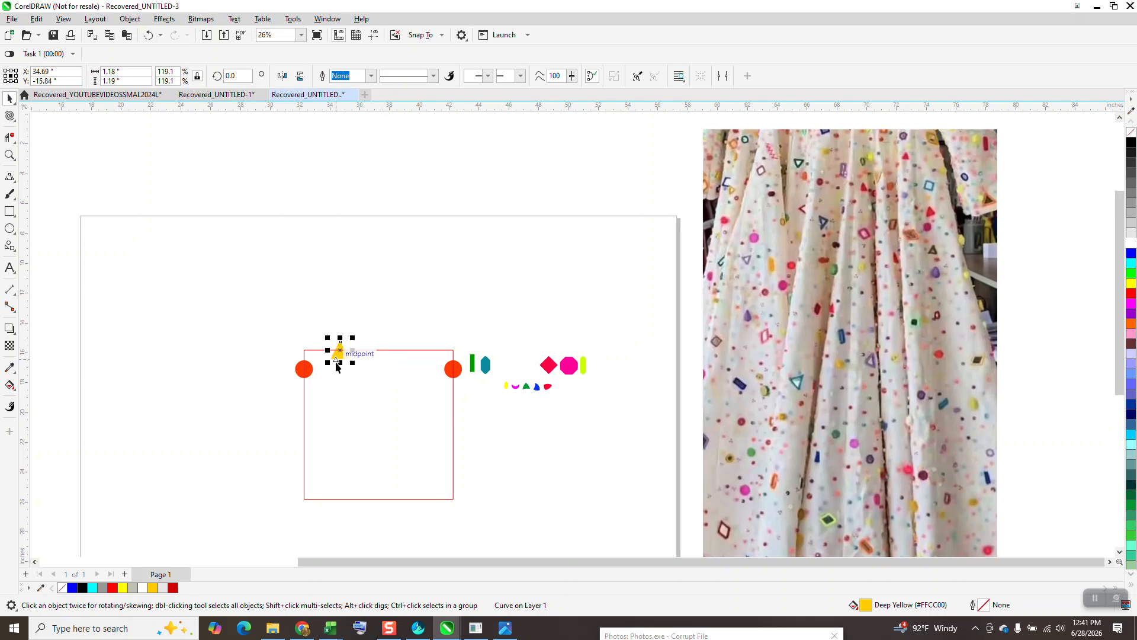
key(ctrl+d)
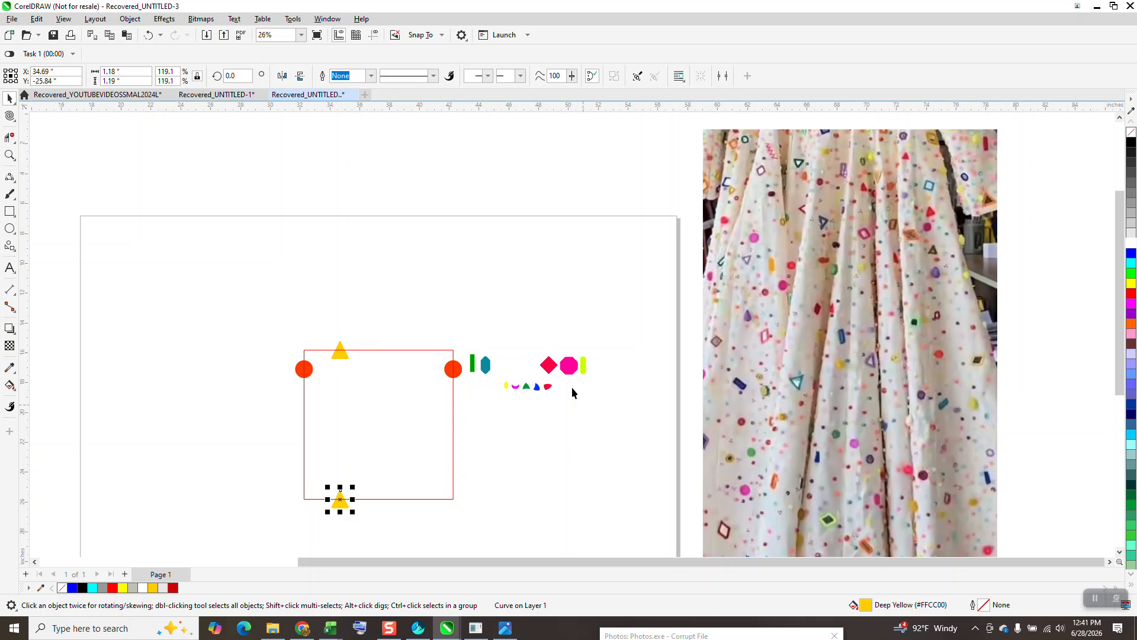
drag(572, 374, 453, 475)
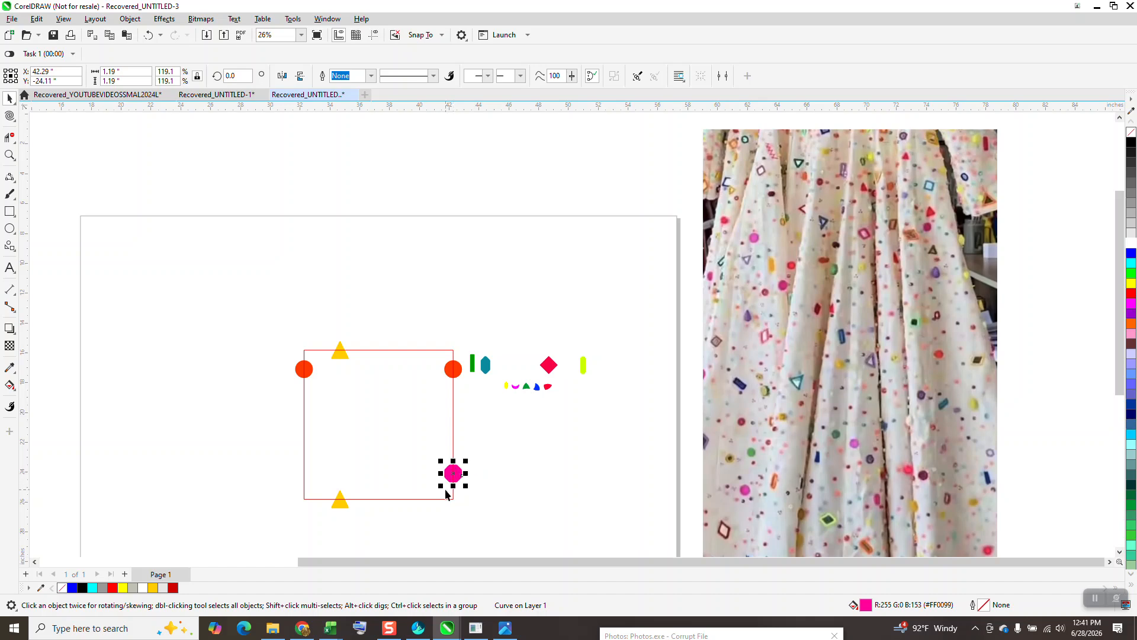
key(ctrl+d)
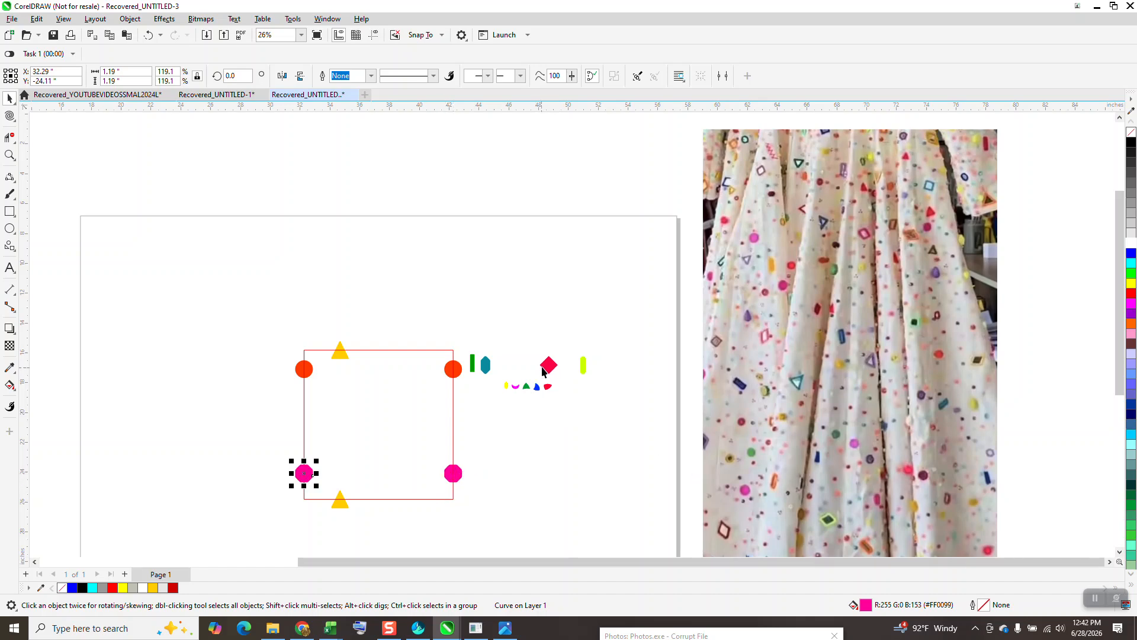
Step: Place the red diamond on the square's right edge between the circle and octagon, and copy it 10 inches left
click(10, 155)
drag(650, 510, 650, 509)
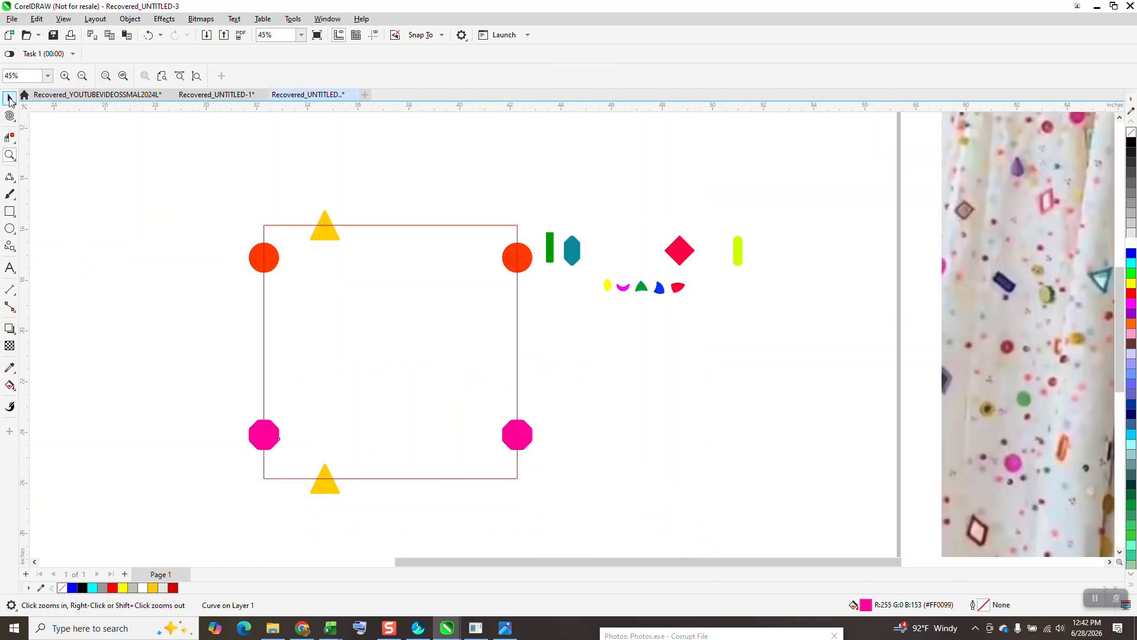
click(10, 98)
drag(683, 255, 513, 341)
key(plus)
key(Left)
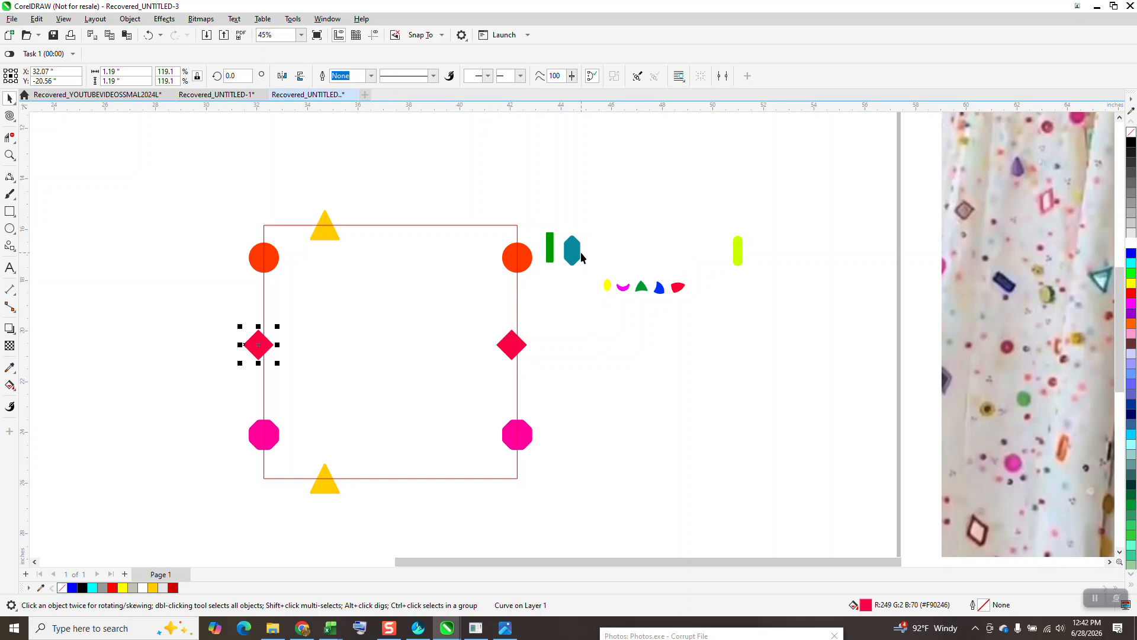
Step: Scatter five upright copies of the green bar inside the square, leaving a spare bar outside
click(539, 219)
drag(596, 282, 596, 283)
drag(549, 246, 671, 436)
key(space)
key(space)
key(space)
key(space)
key(space)
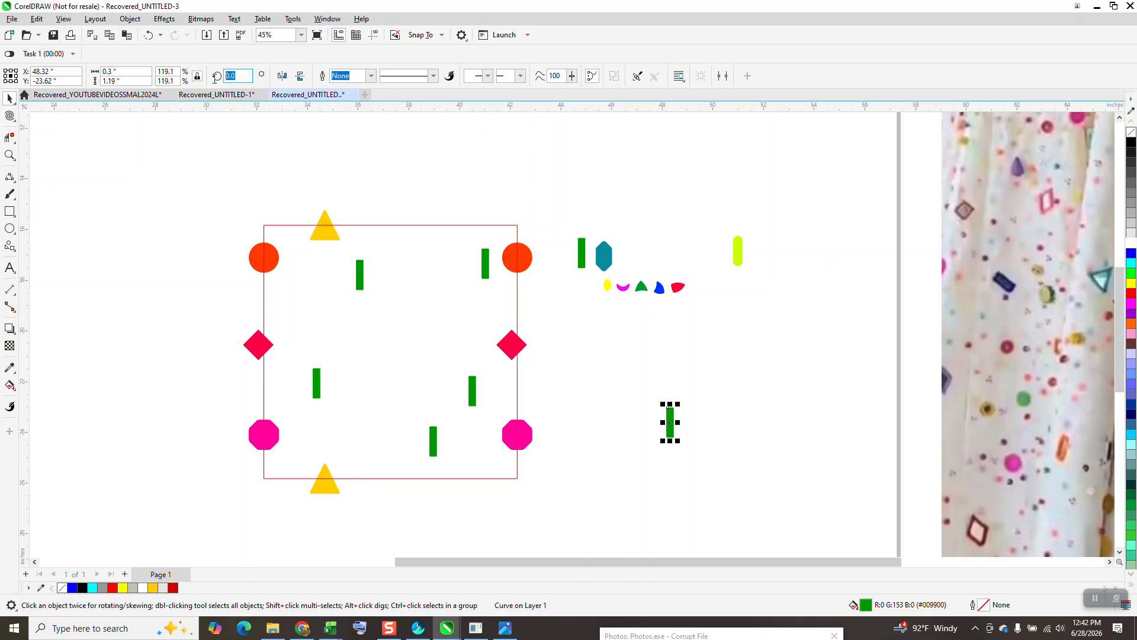
Step: Rotate the spare green bar by 90 degrees and place two horizontal copies inside the square
key(Return)
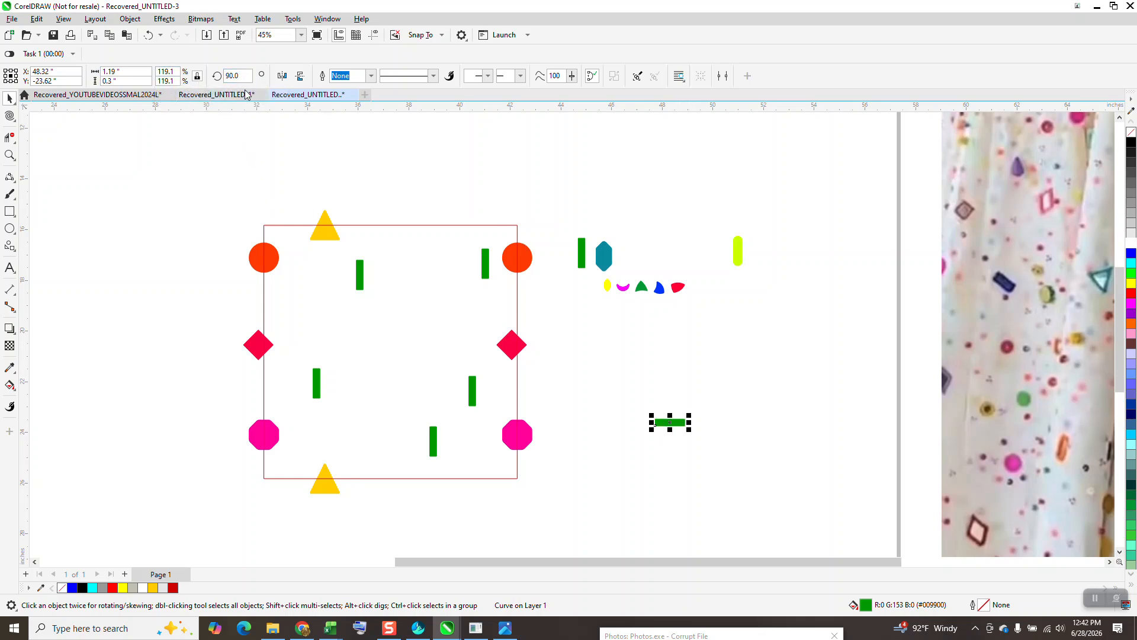
drag(689, 422, 760, 455)
key(space)
Step: Scatter five copies of the teal hexagon inside the square near the corners and center
key(space)
right_click(702, 452)
mouse_move(605, 266)
mouse_down()
mouse_move(535, 307)
mouse_move(465, 307)
mouse_move(448, 284)
mouse_move(395, 348)
mouse_move(375, 400)
mouse_move(319, 435)
mouse_move(477, 440)
mouse_move(359, 290)
mouse_move(325, 268)
mouse_move(397, 211)
mouse_move(592, 199)
mouse_move(704, 208)
mouse_up()
key(space)
key(space)
key(space)
key(space)
key(space)
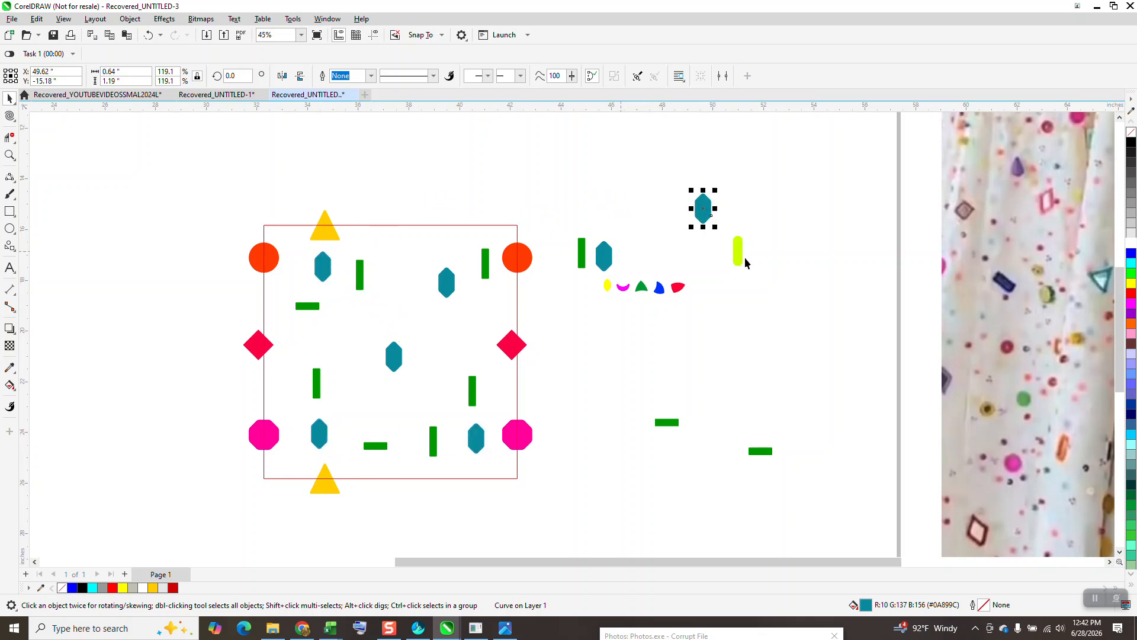
Step: Place the lime rounded bar on the square's top edge with a copy 10 inches down, and scatter three upright copies inside
drag(742, 253, 417, 227)
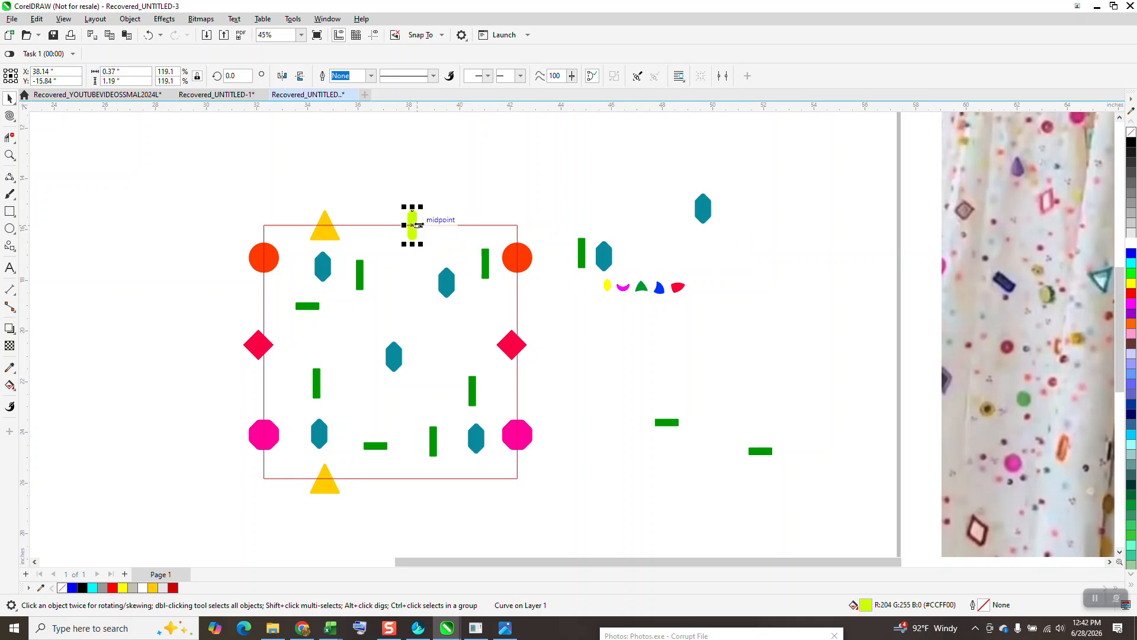
key(ctrl+d)
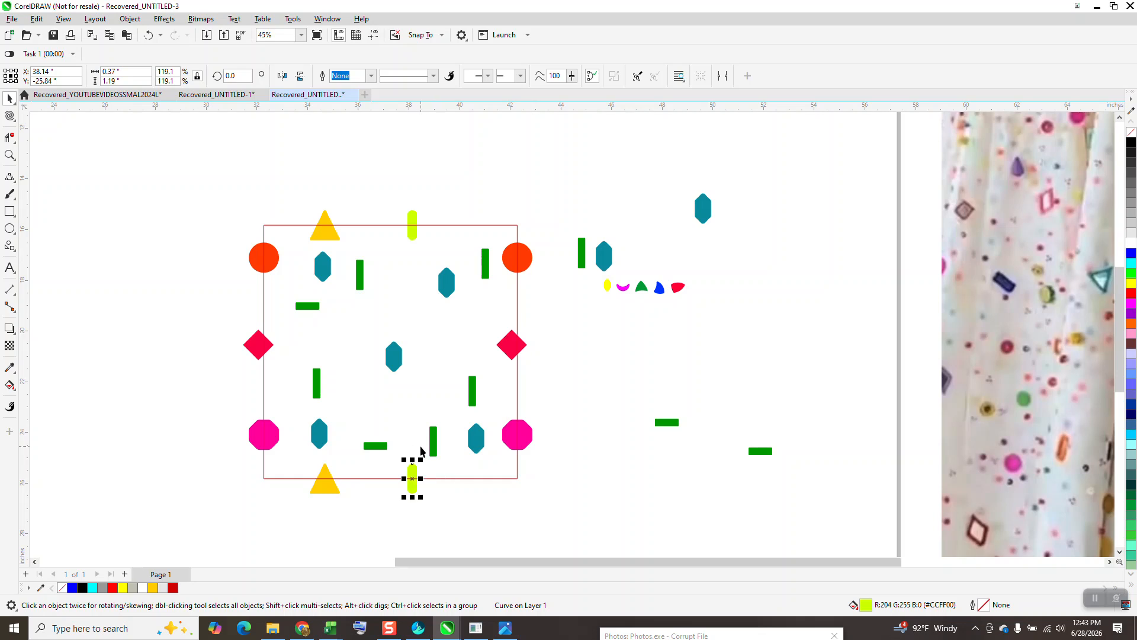
mouse_move(412, 478)
mouse_down()
mouse_move(443, 357)
mouse_move(374, 328)
mouse_move(299, 341)
mouse_move(283, 395)
mouse_move(639, 384)
mouse_move(649, 370)
mouse_up()
key(space)
key(space)
key(space)
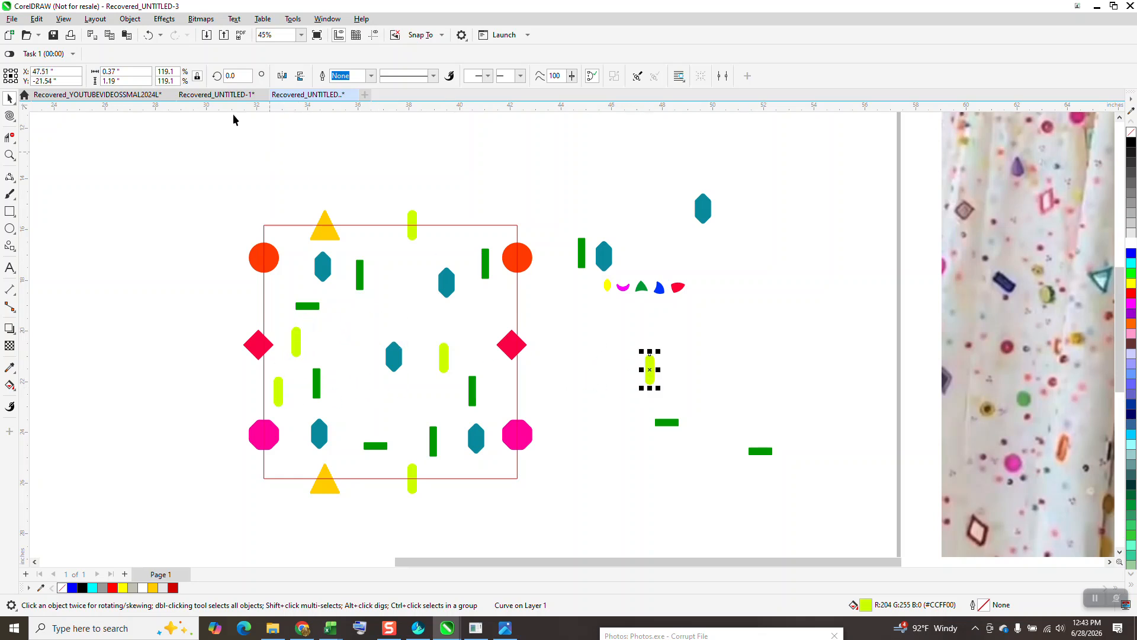
Step: Rotate the spare lime bar by 45 degrees and scatter three diagonal copies inside the square
text(45)
key(Return)
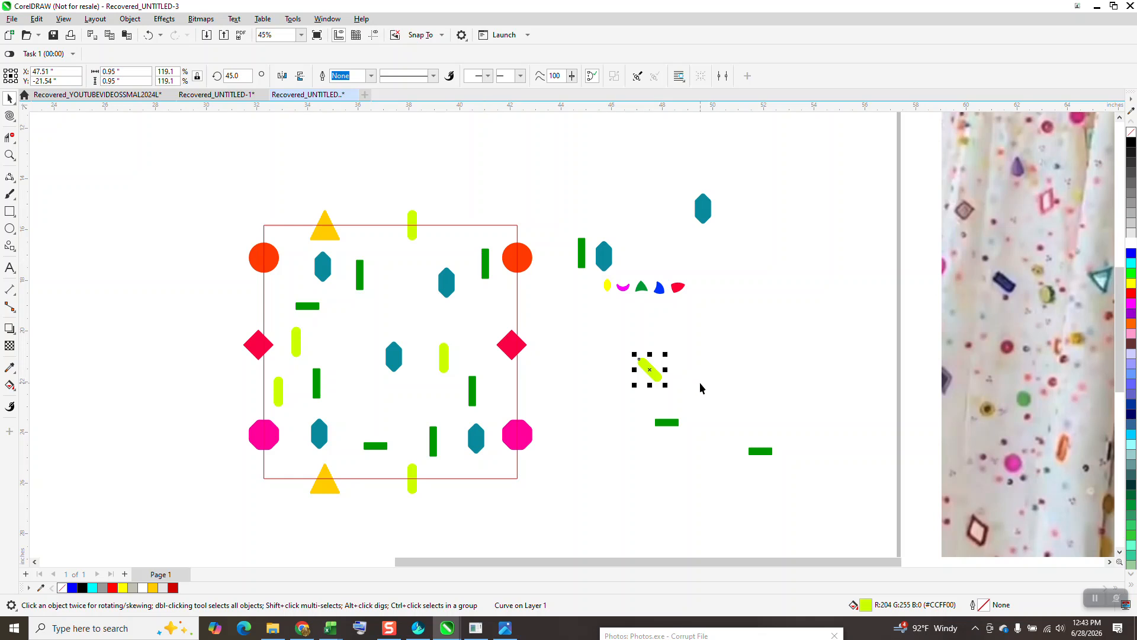
mouse_move(649, 371)
mouse_down()
mouse_move(555, 355)
mouse_move(472, 317)
mouse_up()
key(space)
mouse_move(472, 317)
mouse_down()
mouse_move(405, 315)
mouse_move(367, 354)
mouse_move(362, 402)
mouse_move(661, 363)
mouse_up()
key(space)
key(space)
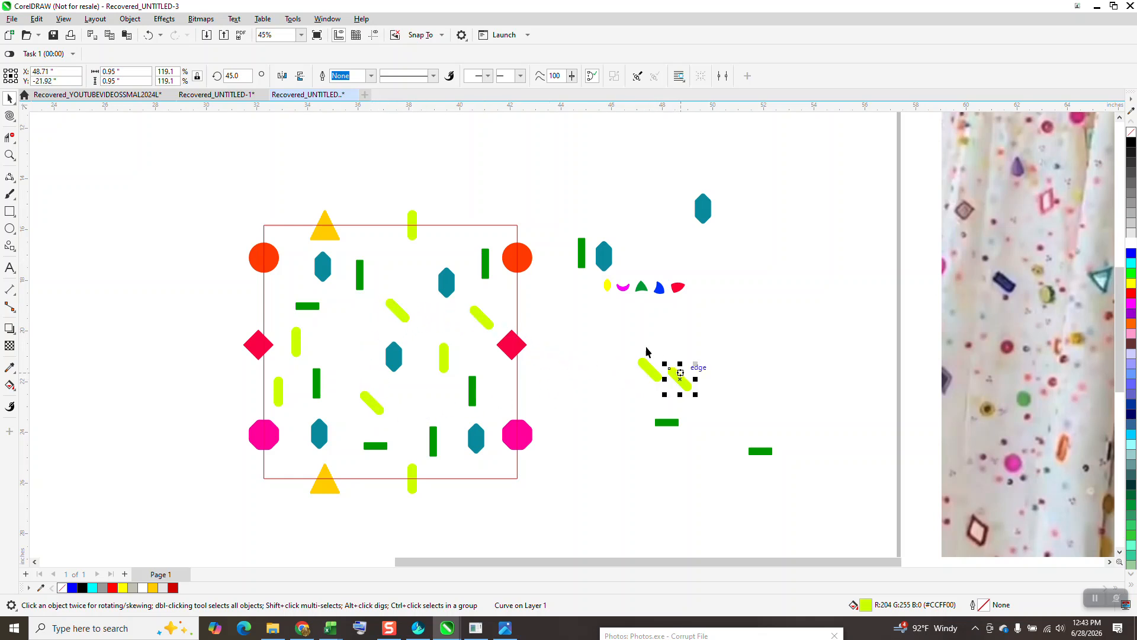
Step: Move the row of five small shapes aside, duplicate it just below, and mirror the copy horizontally
drag(599, 273, 732, 275)
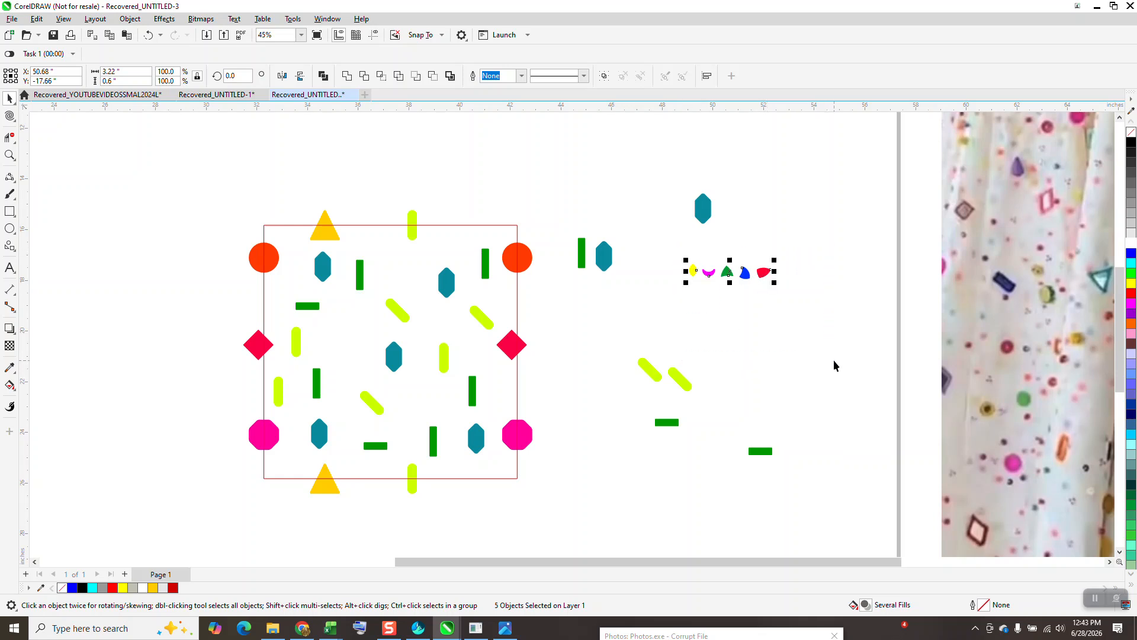
drag(730, 272, 729, 291)
right_click(729, 290)
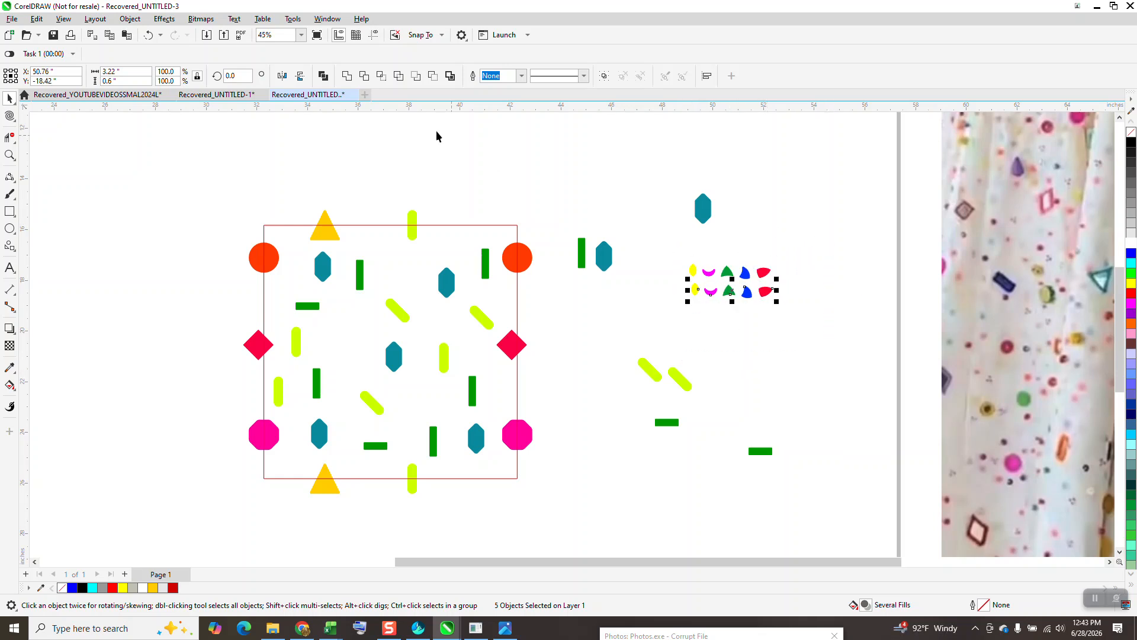
click(282, 76)
click(724, 333)
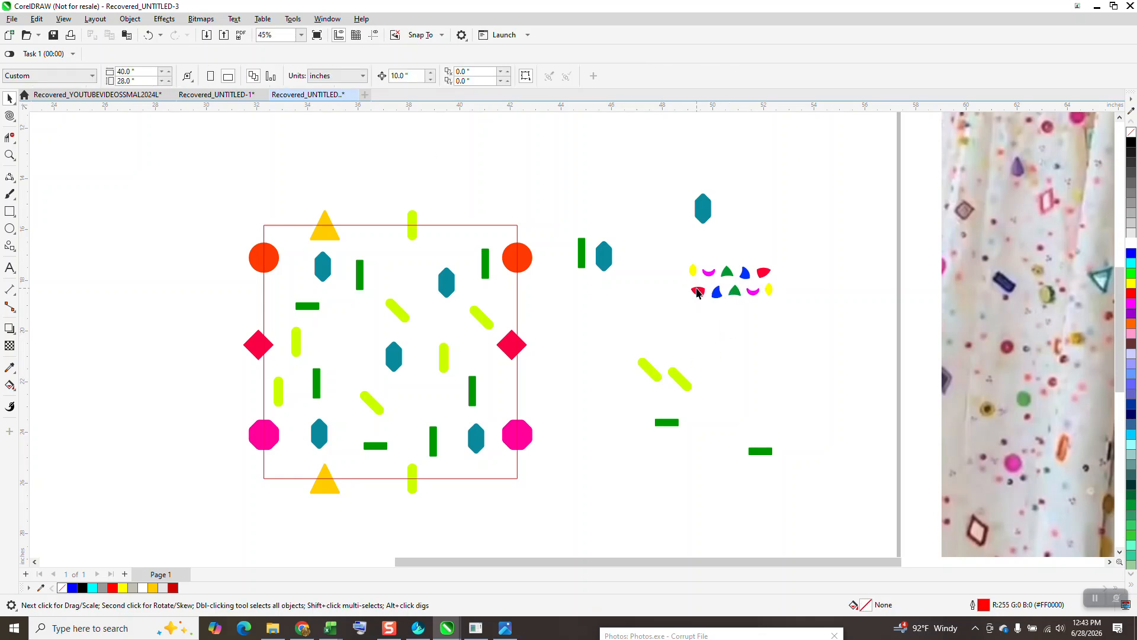
Step: Scatter six copies of the mirrored small red shape in the gaps inside the square
drag(700, 294, 762, 351)
key(space)
Step: Scatter three copies of the mirrored small blue shape inside the square
key(space)
Step: Fill more gaps in the square with four copies each of the small green triangle and the magenta crescent
key(space)
key(space)
key(space)
key(space)
drag(718, 292, 733, 351)
key(space)
key(space)
key(space)
drag(735, 291, 367, 316)
key(space)
key(space)
key(space)
key(space)
key(space)
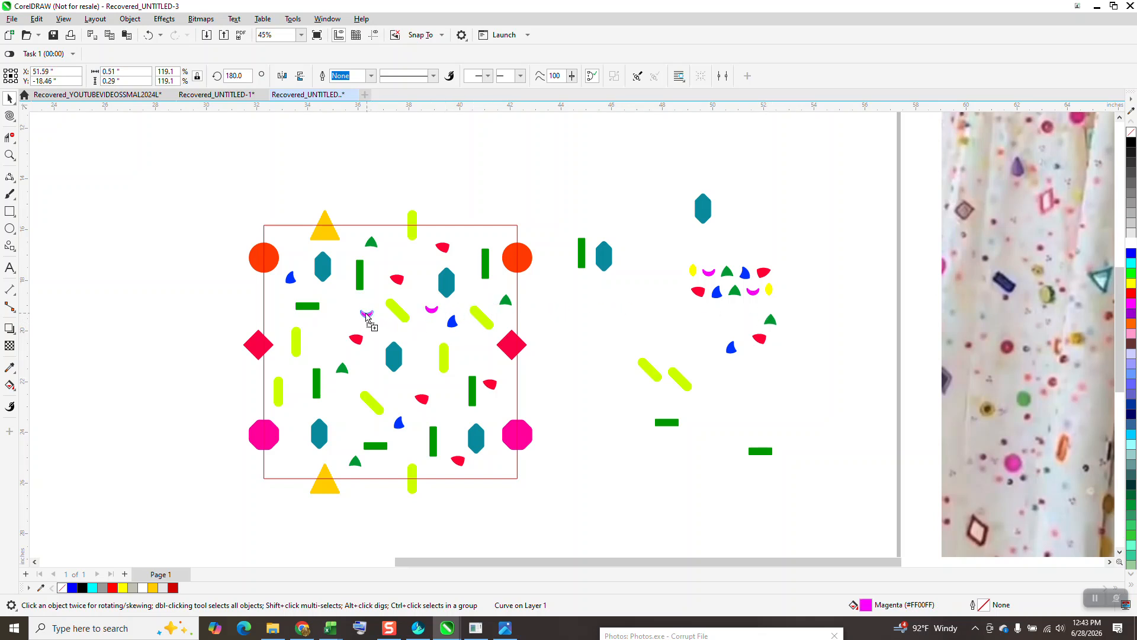
drag(294, 323, 731, 319)
Step: Scatter six copies of the small yellow oval inside the square and along its right edge
key(space)
key(space)
drag(768, 287, 688, 327)
key(space)
key(space)
key(space)
key(space)
key(space)
key(space)
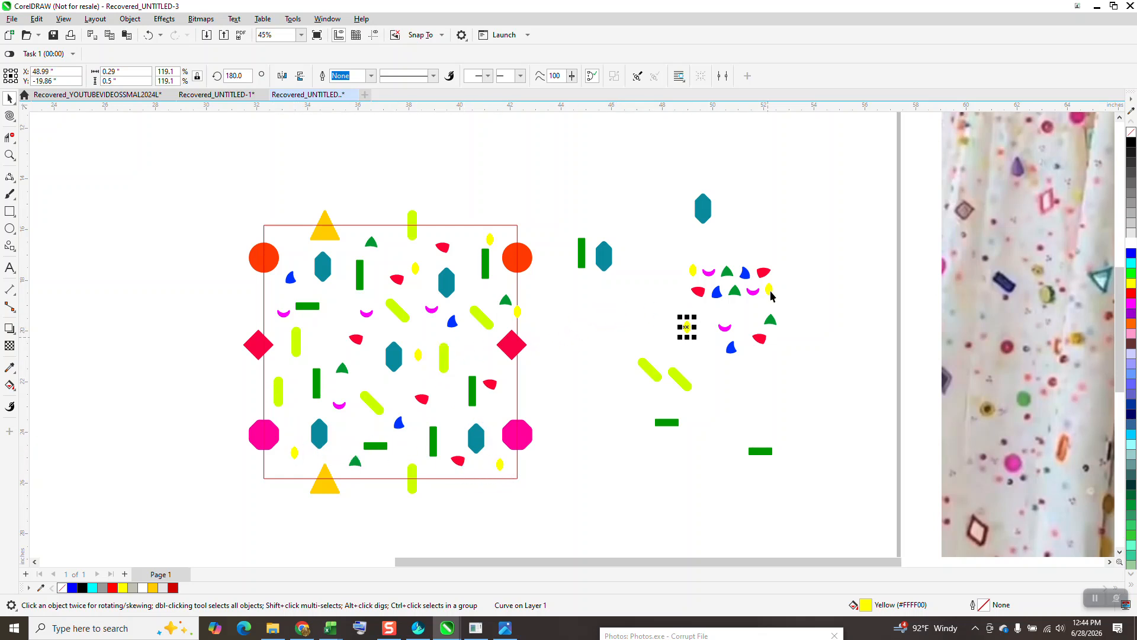
Step: Add two unmirrored red shapes near the square's upper-left corner and bottom edge, and move the leftover shapes farther away
drag(766, 273, 388, 464)
key(space)
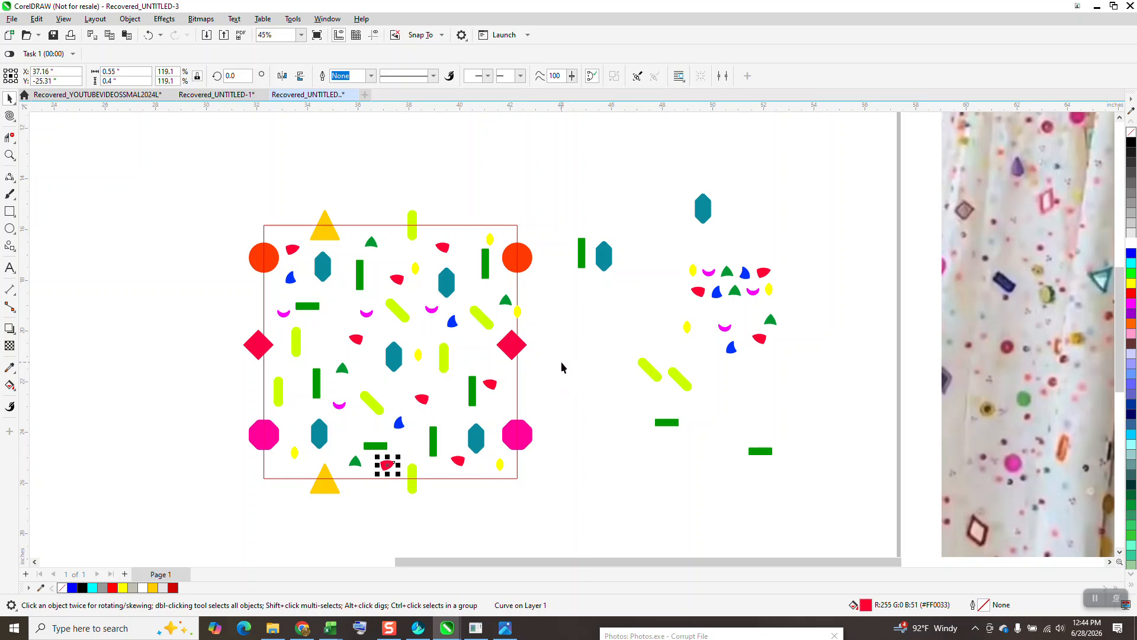
drag(546, 204, 818, 492)
drag(706, 320, 845, 190)
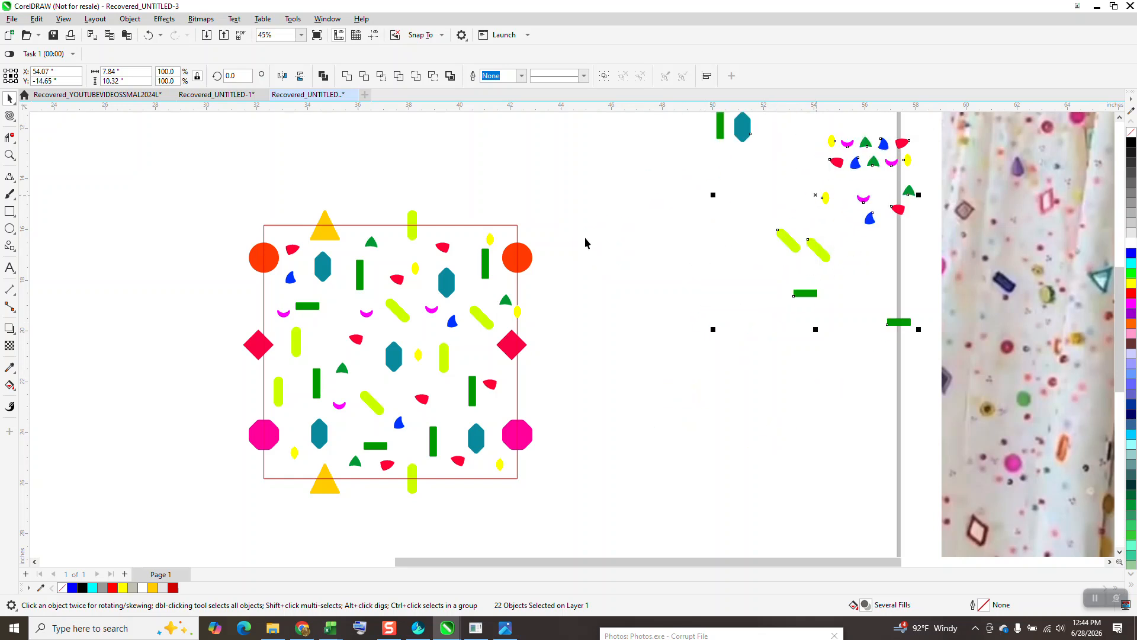
Step: Shift the square outline 20 inches left off the pattern and group all the pattern shapes
click(518, 236)
key(Left)
key(Left)
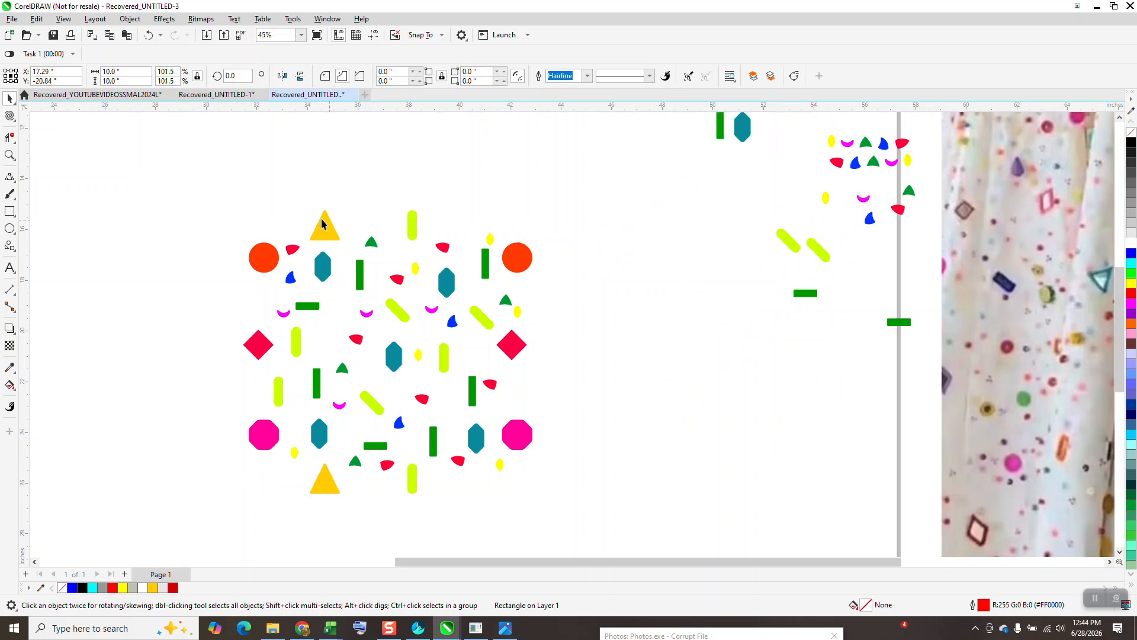
drag(191, 161, 658, 552)
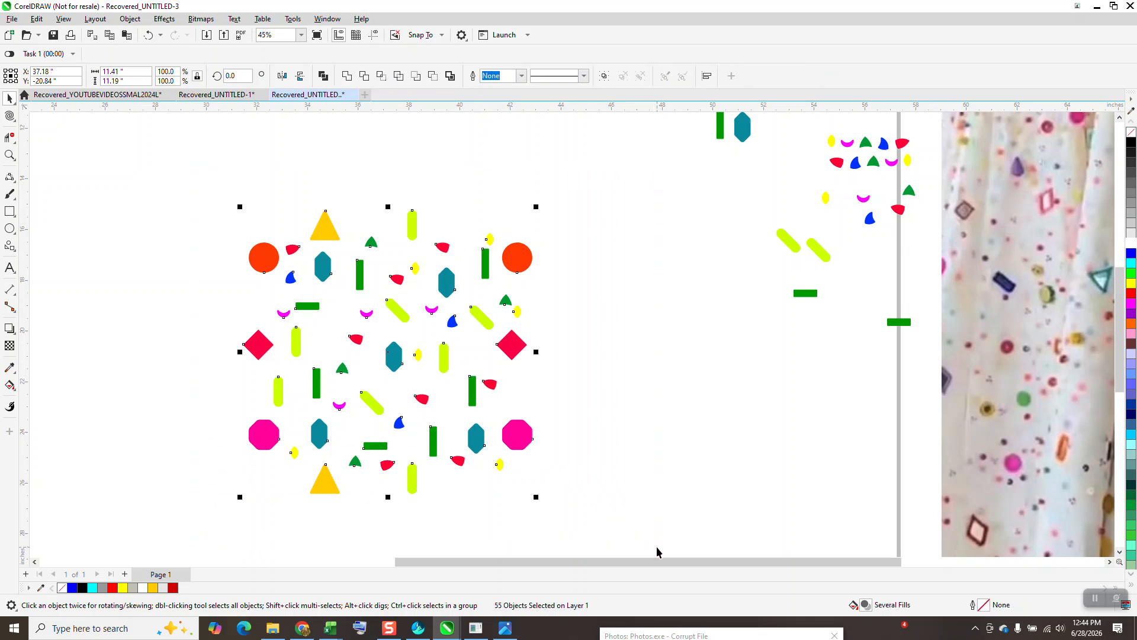
scroll(589, 441, down, 2)
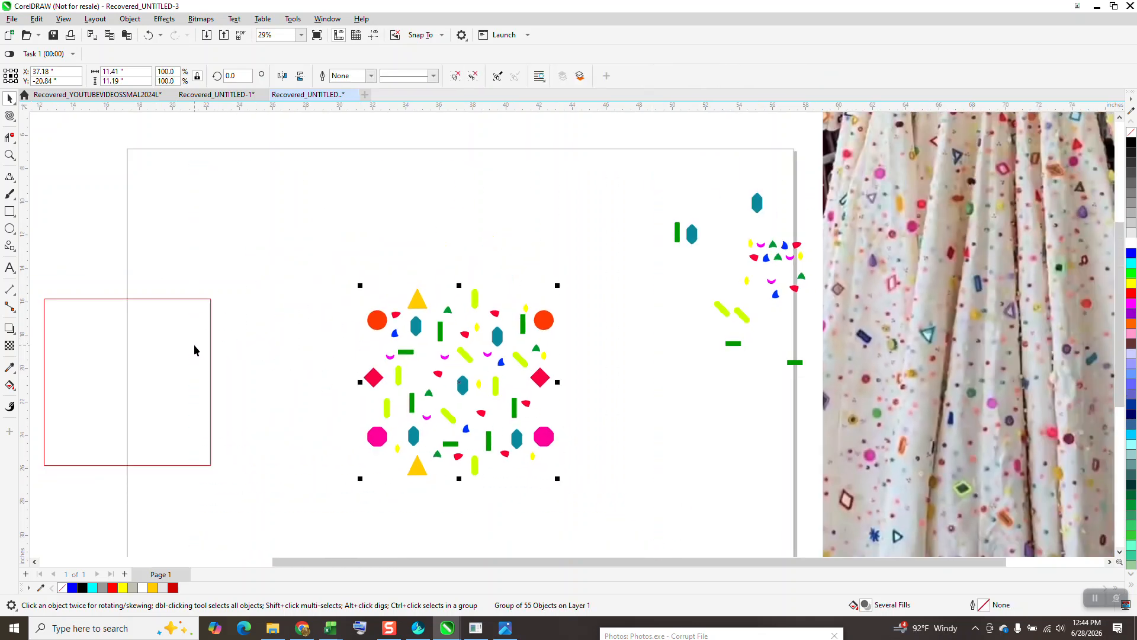
Step: Move the square outline 20 inches right back over the grouped shapes and select both together
click(208, 346)
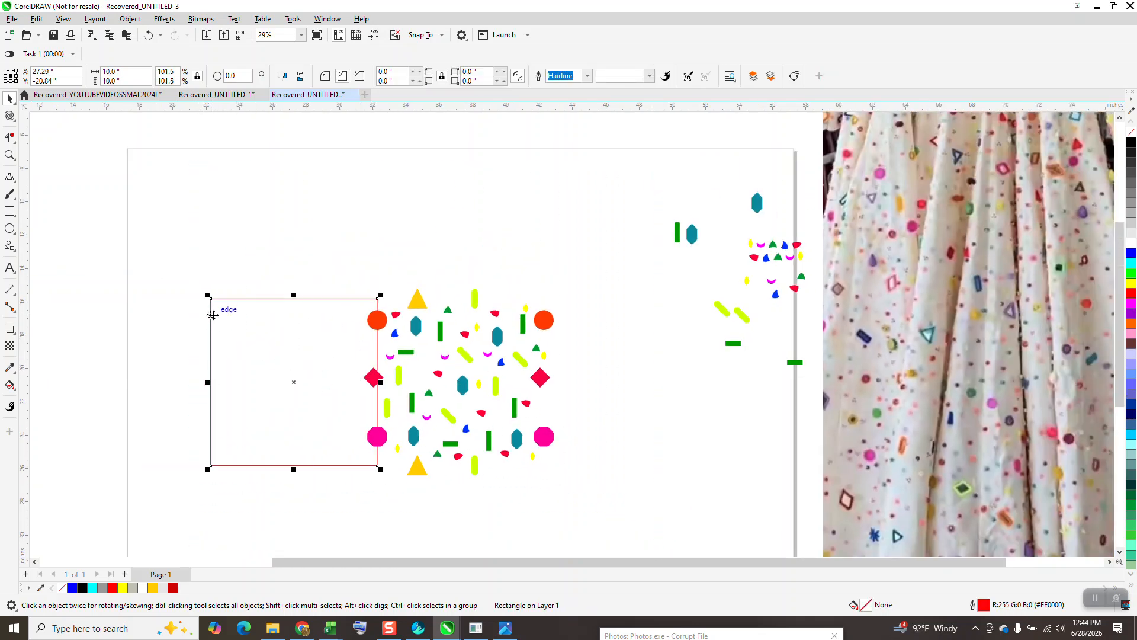
key(Right)
key(Right)
drag(650, 539, 650, 539)
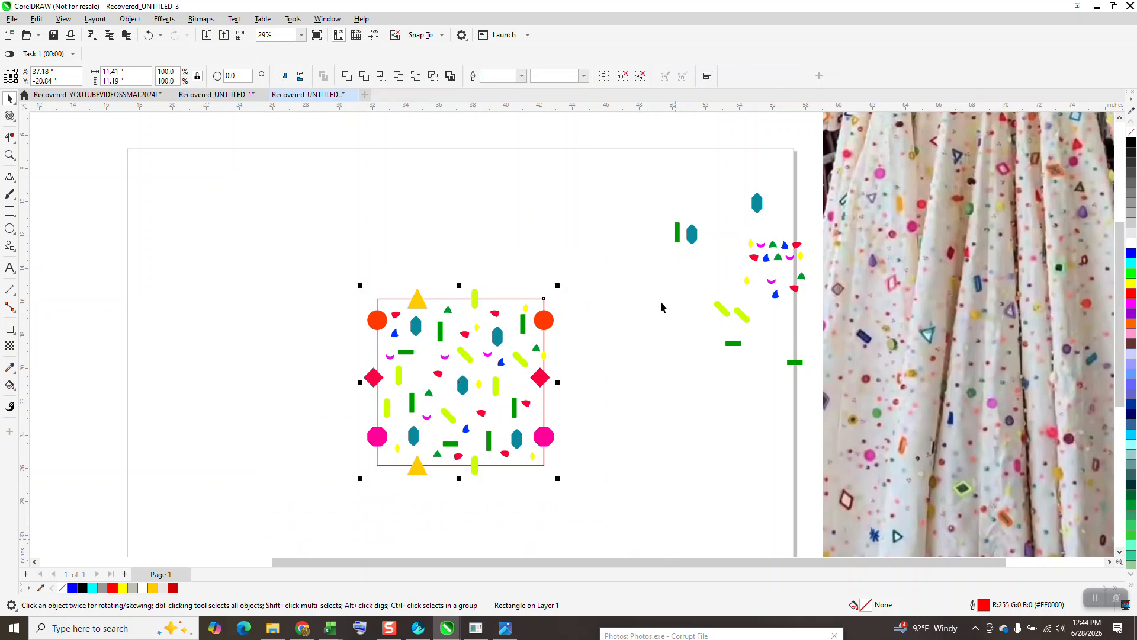
Step: Intersect the grouped shapes with the square outline and move the resulting trimmed outlines 20 inches left
click(381, 76)
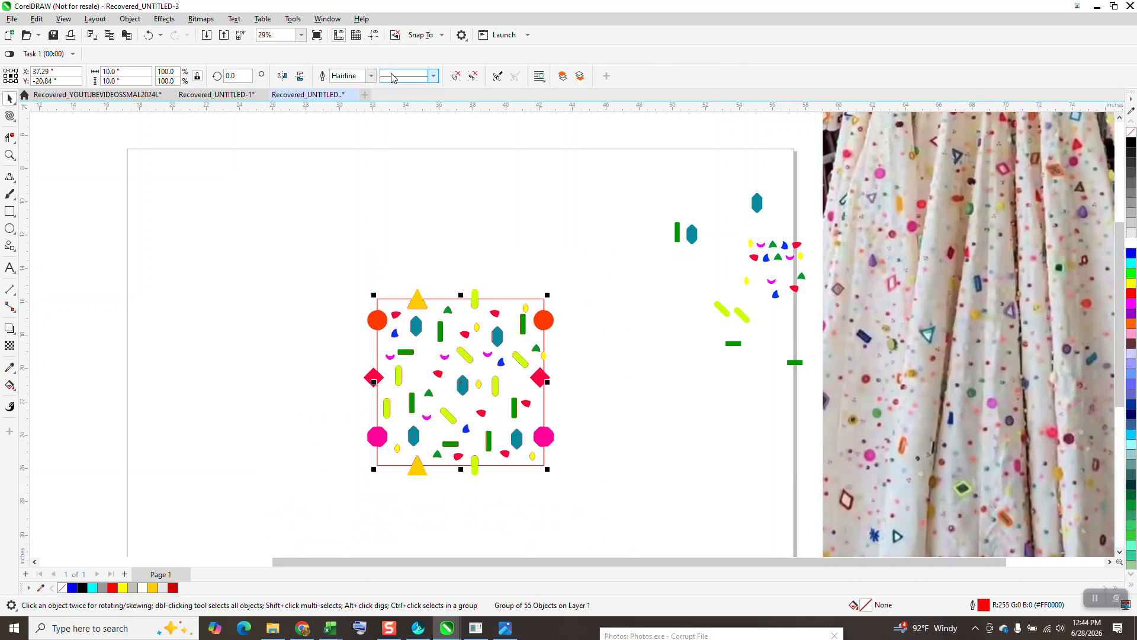
key(Left)
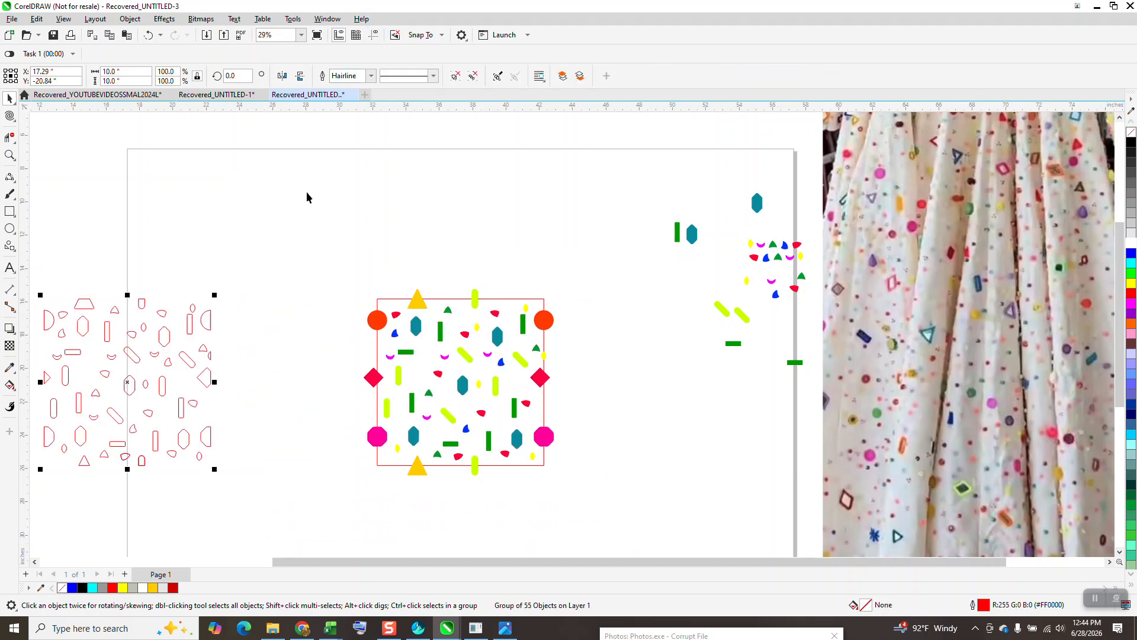
scroll(440, 216, down, 1)
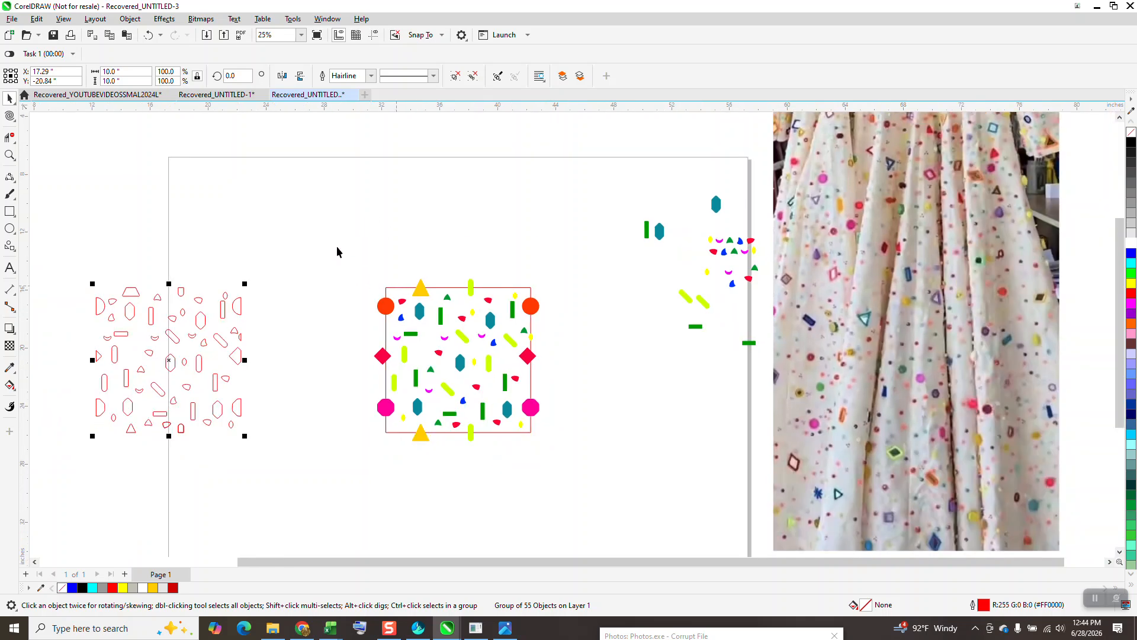
Step: Move the original group of colored shapes 20 inches up, clear of the red square
click(387, 304)
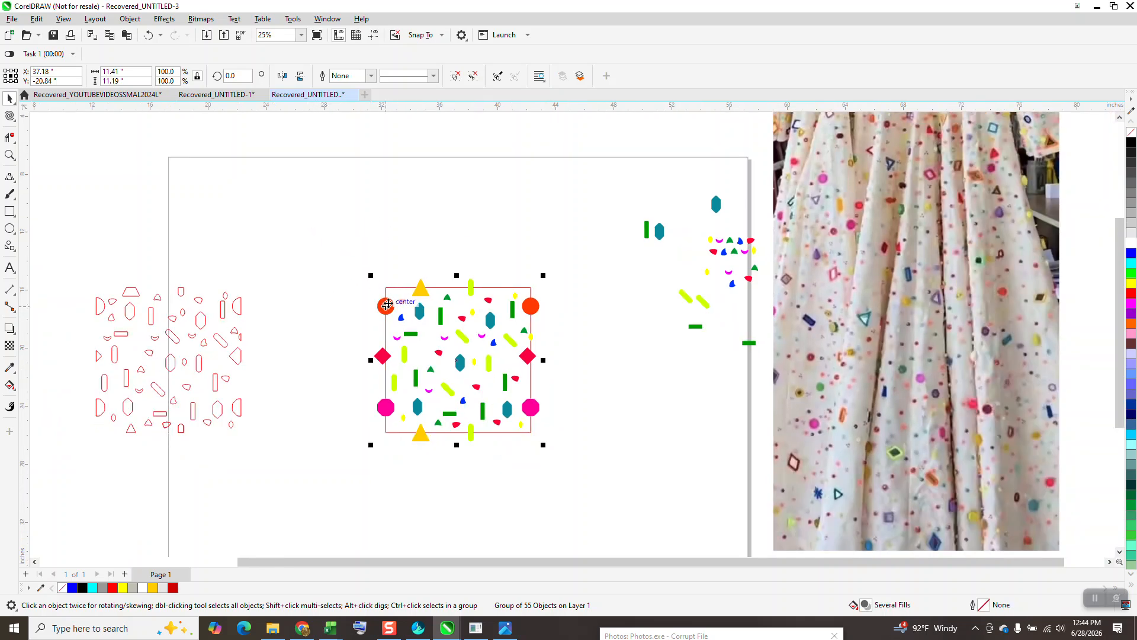
key(Up)
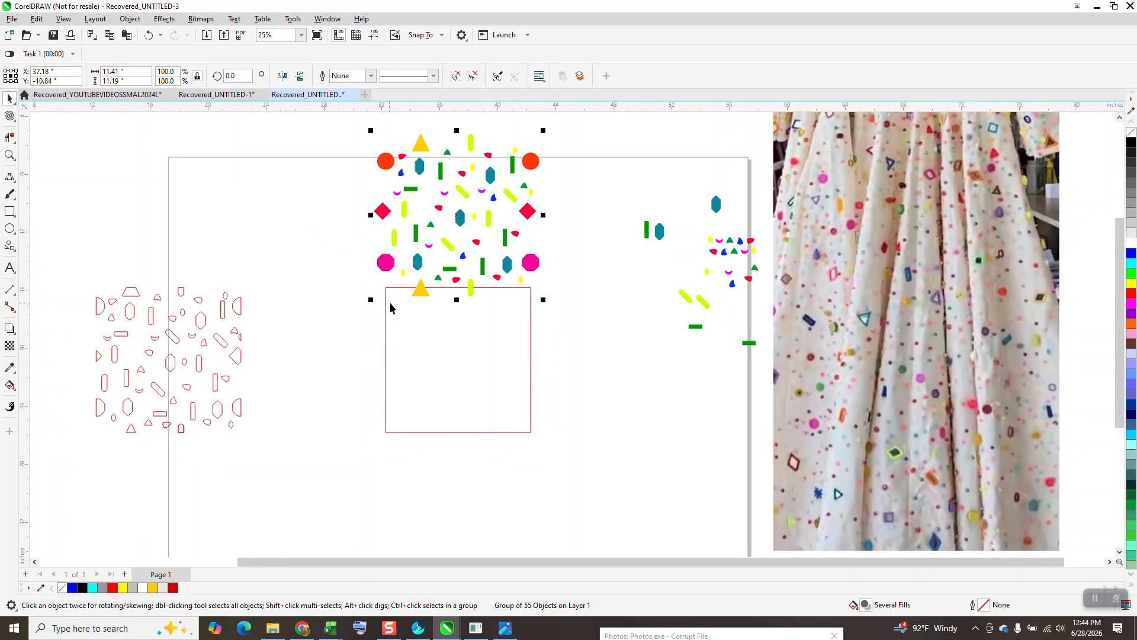
key(Up)
scroll(453, 491, down, 1)
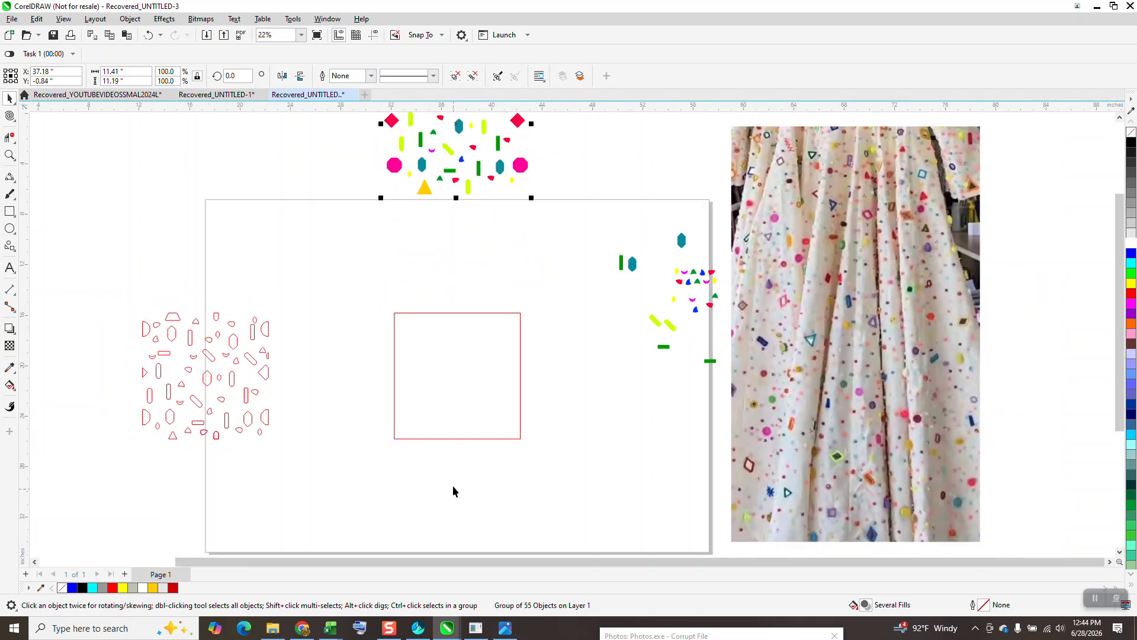
Step: PowerClip the shape group inside the red square and remove the square's outline
click(130, 18)
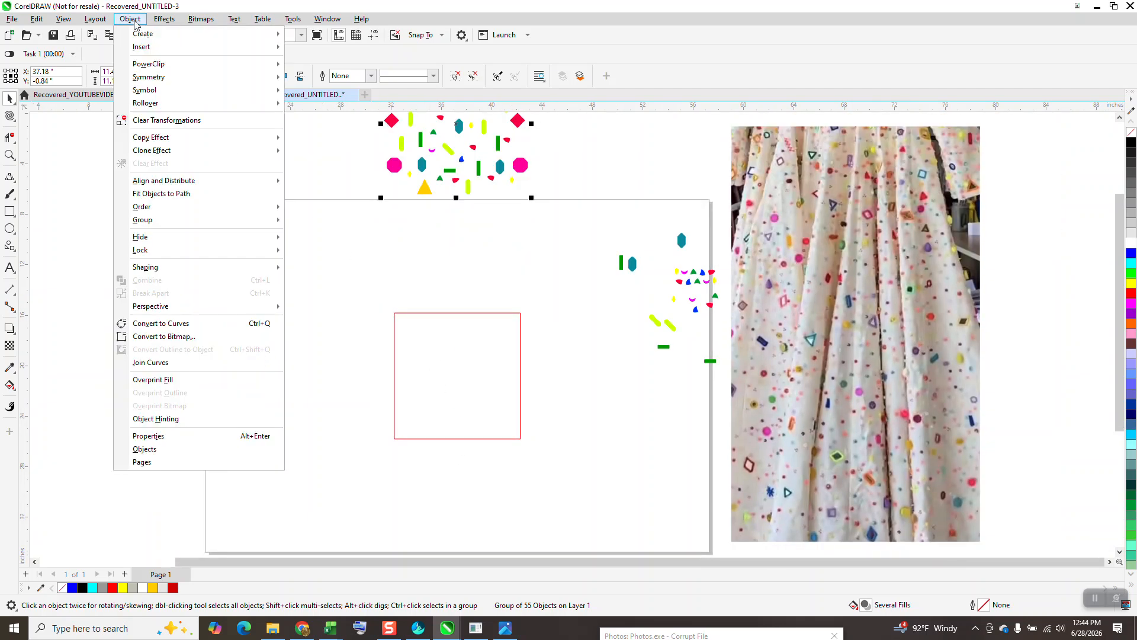
mouse_move(155, 64)
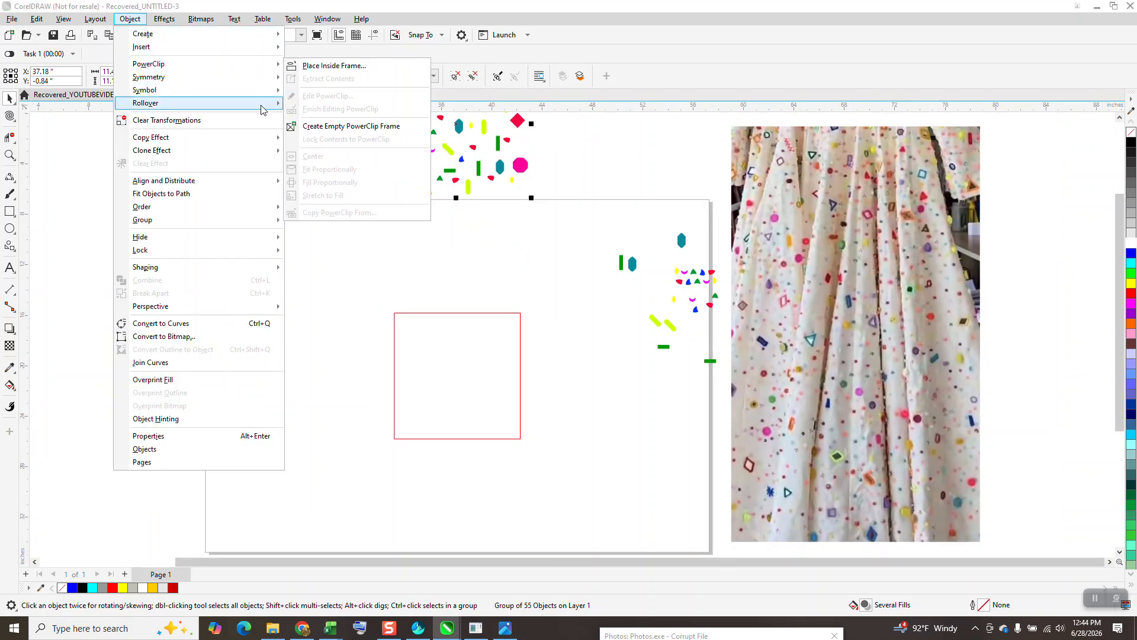
click(323, 94)
click(452, 380)
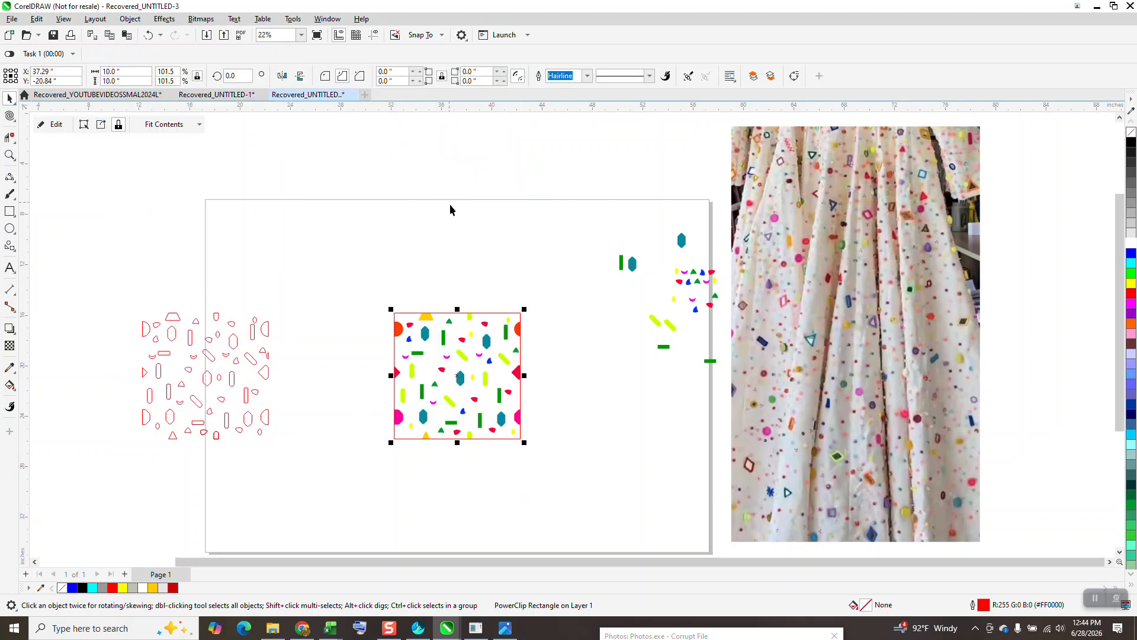
right_click(1132, 134)
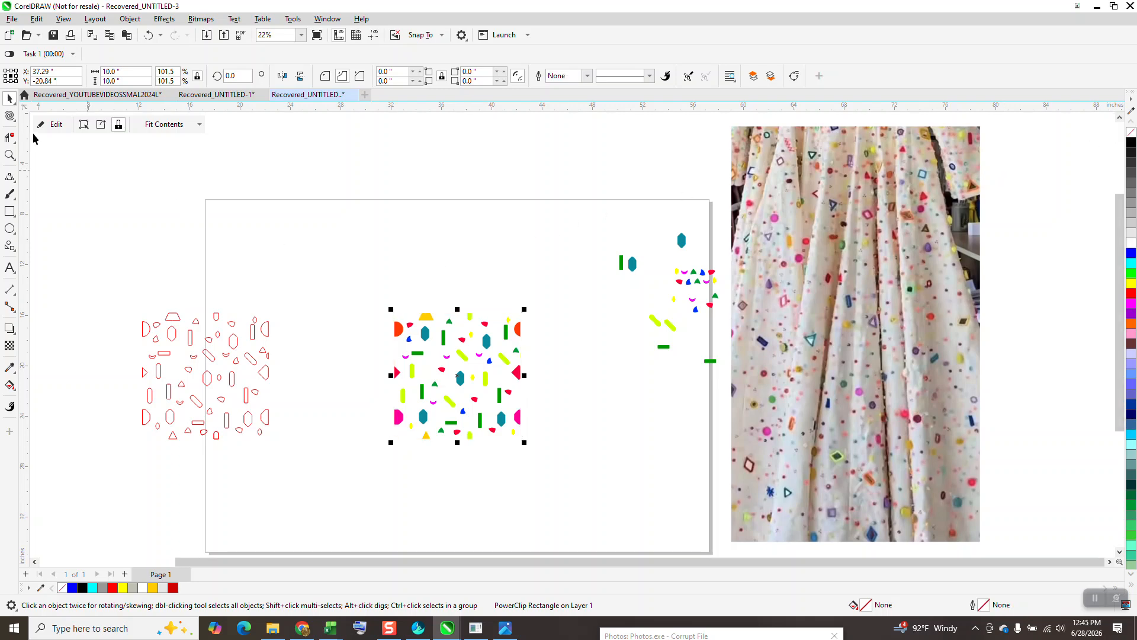
Step: Move the clipped tile about 8 inches left and 8 inches up, and scale it to 4 by 4 inches
click(451, 336)
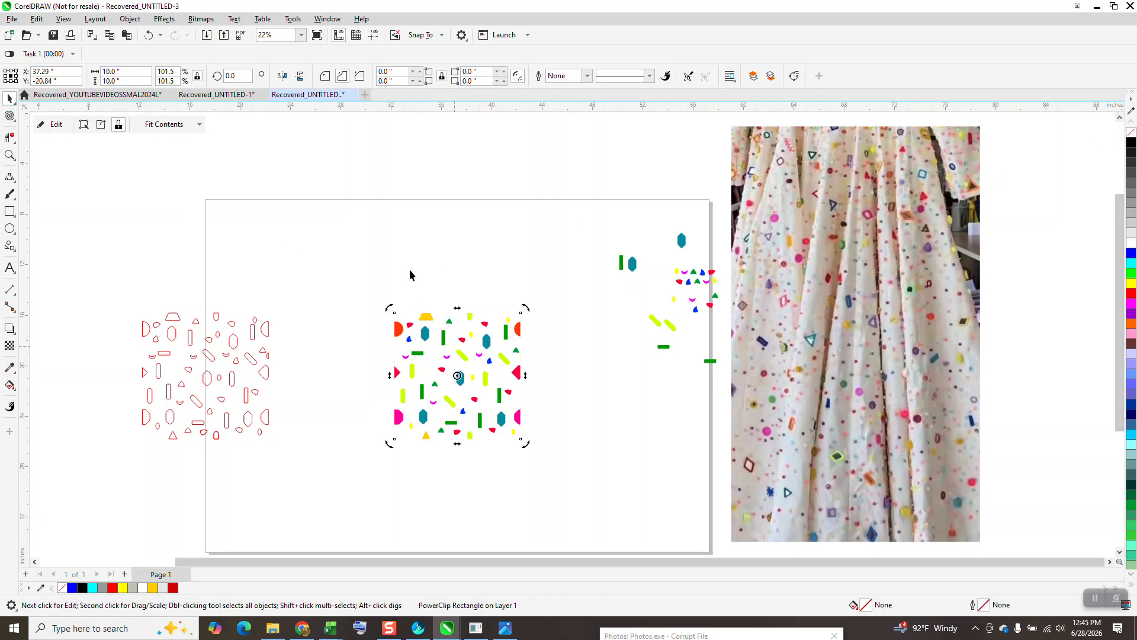
drag(467, 360, 362, 254)
drag(135, 73, 84, 65)
text(4)
key(Return)
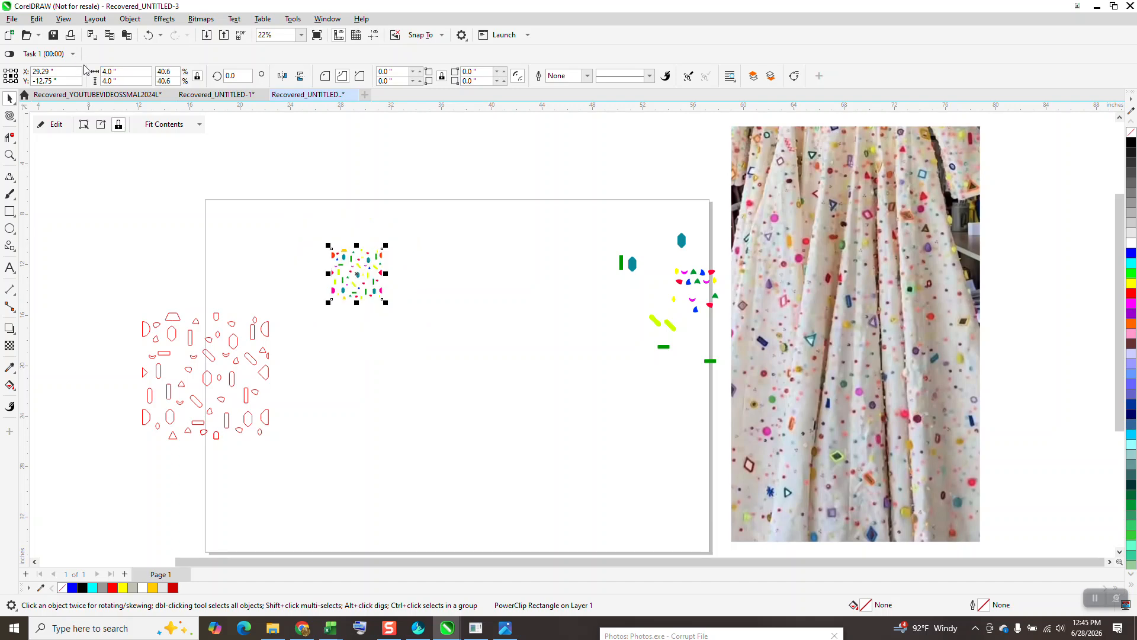
click(10, 155)
drag(279, 211, 472, 368)
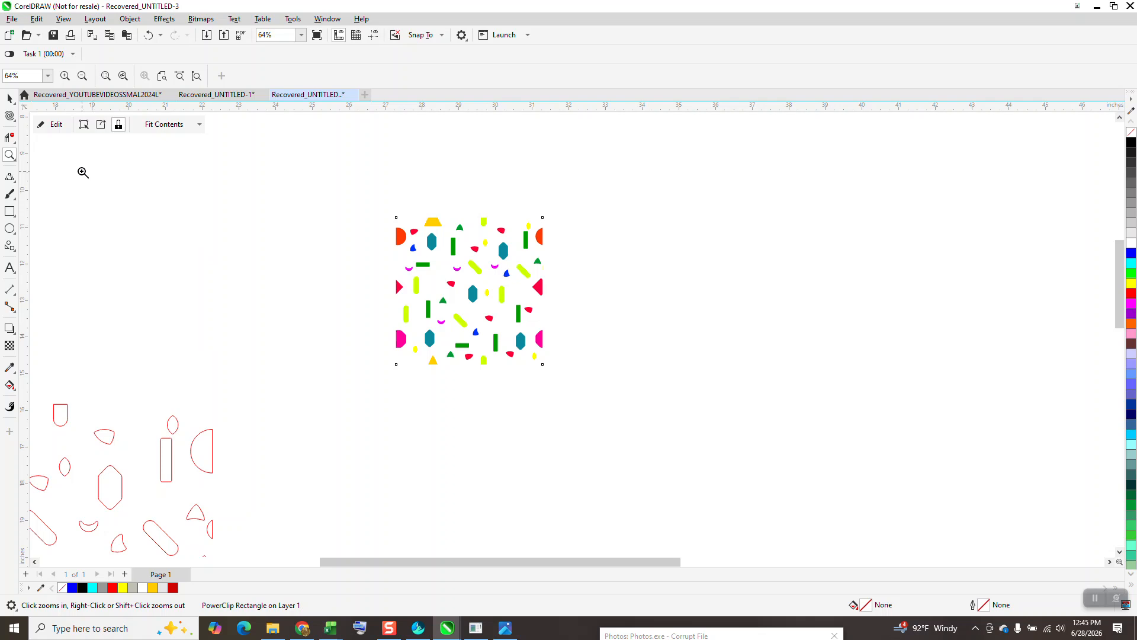
click(11, 99)
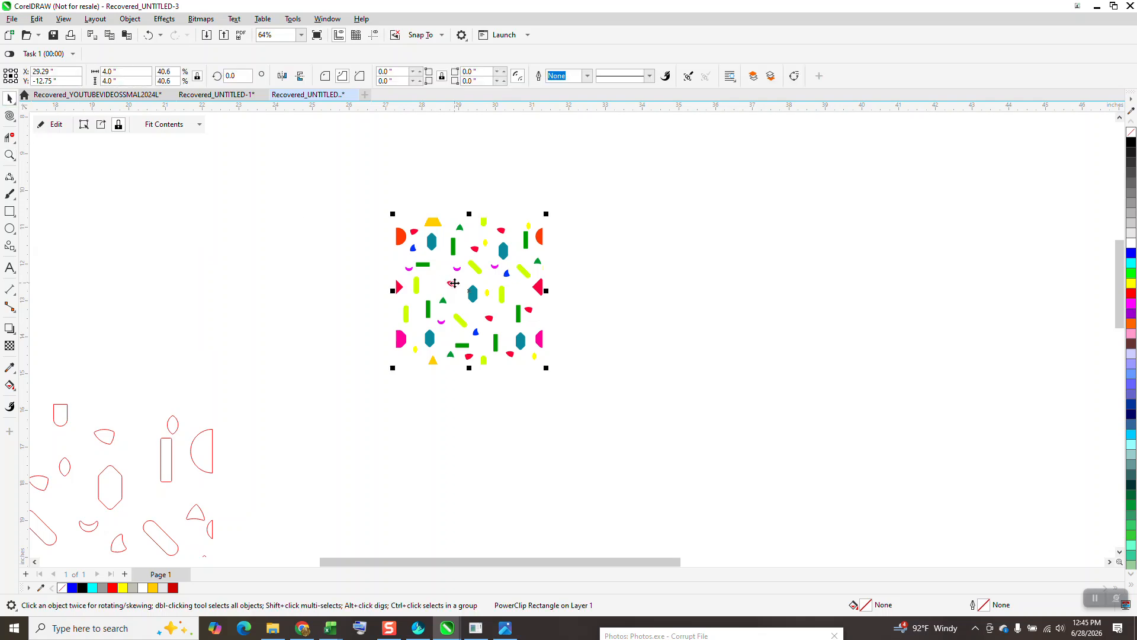
key(Right)
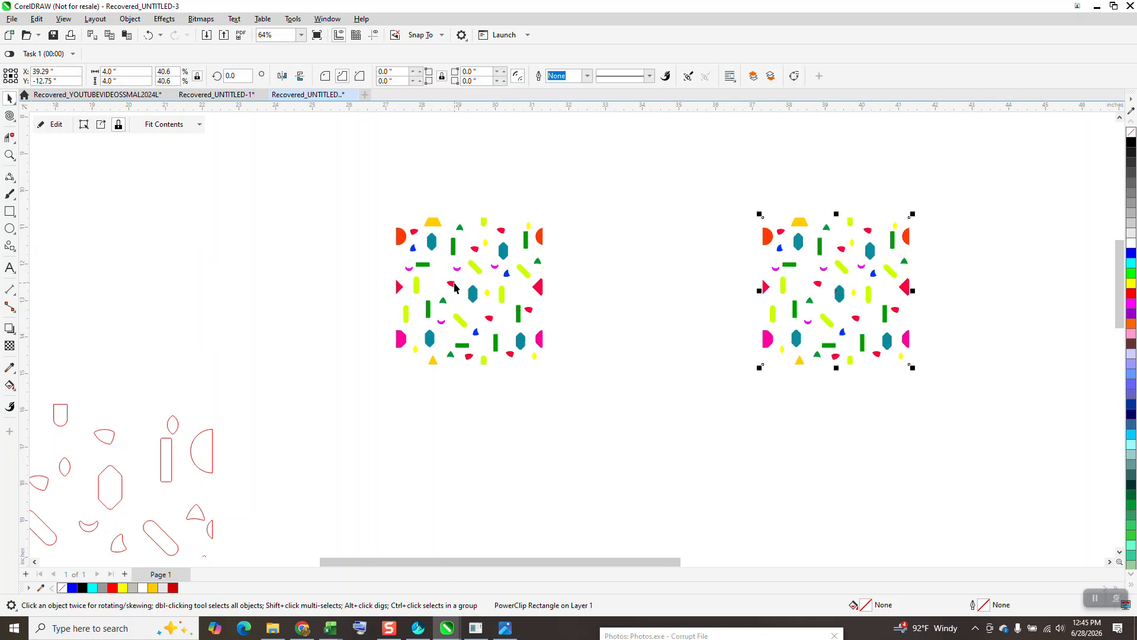
key(Delete)
Step: Set the nudge distance to 4 inches and place a copy of the tile 4 inches to its right
double_click(407, 76)
text(4)
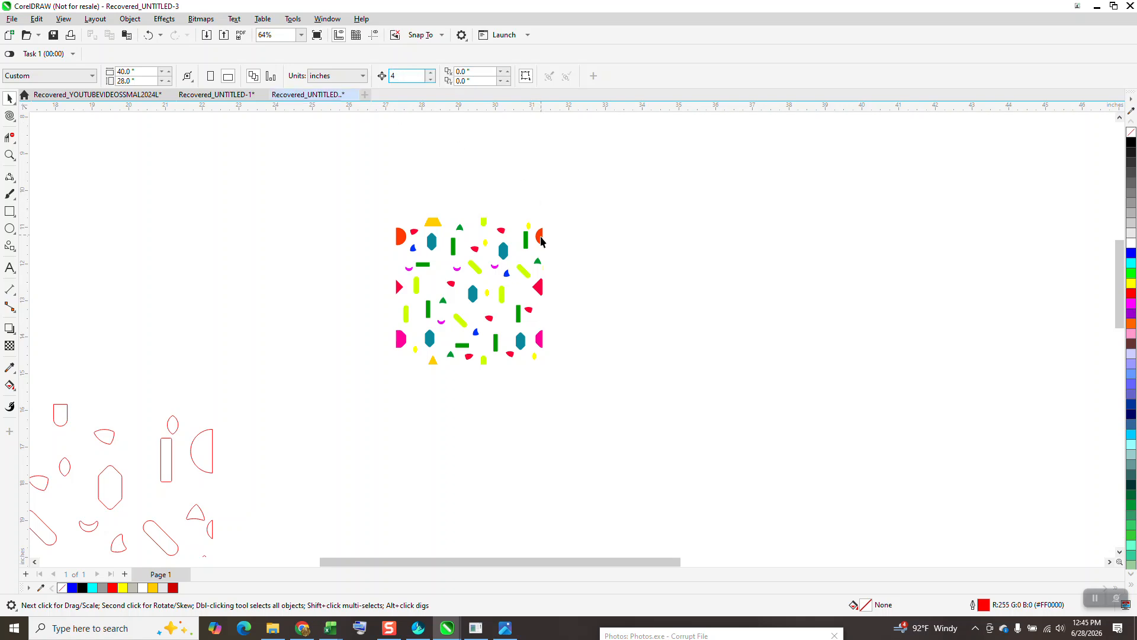
click(541, 240)
scroll(542, 237, down, 1)
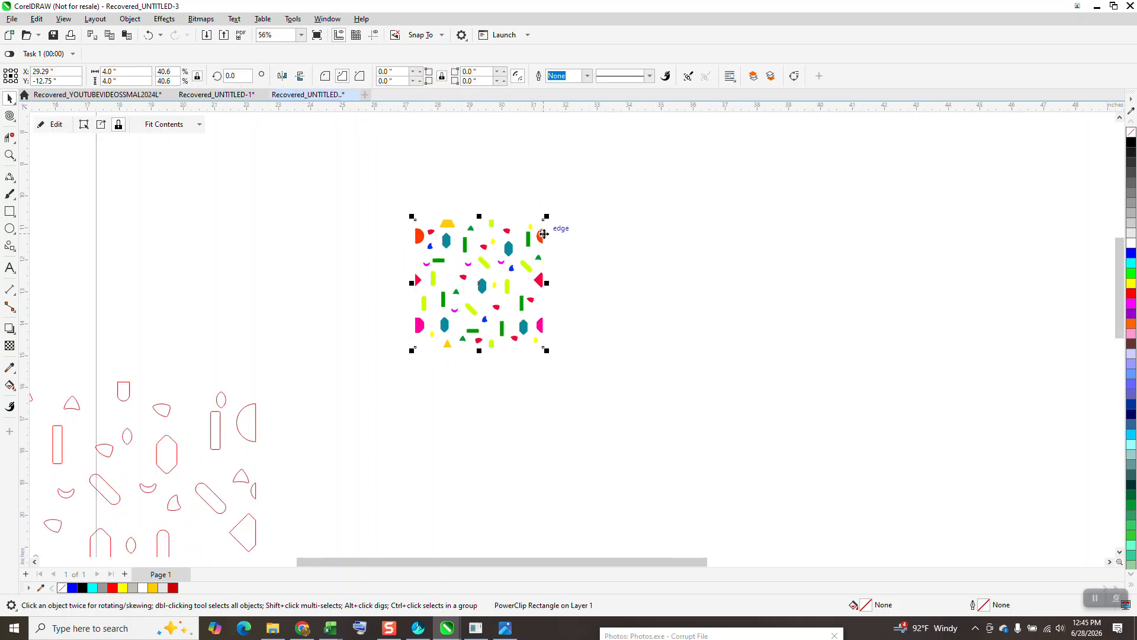
key(ctrl+d)
key(Right)
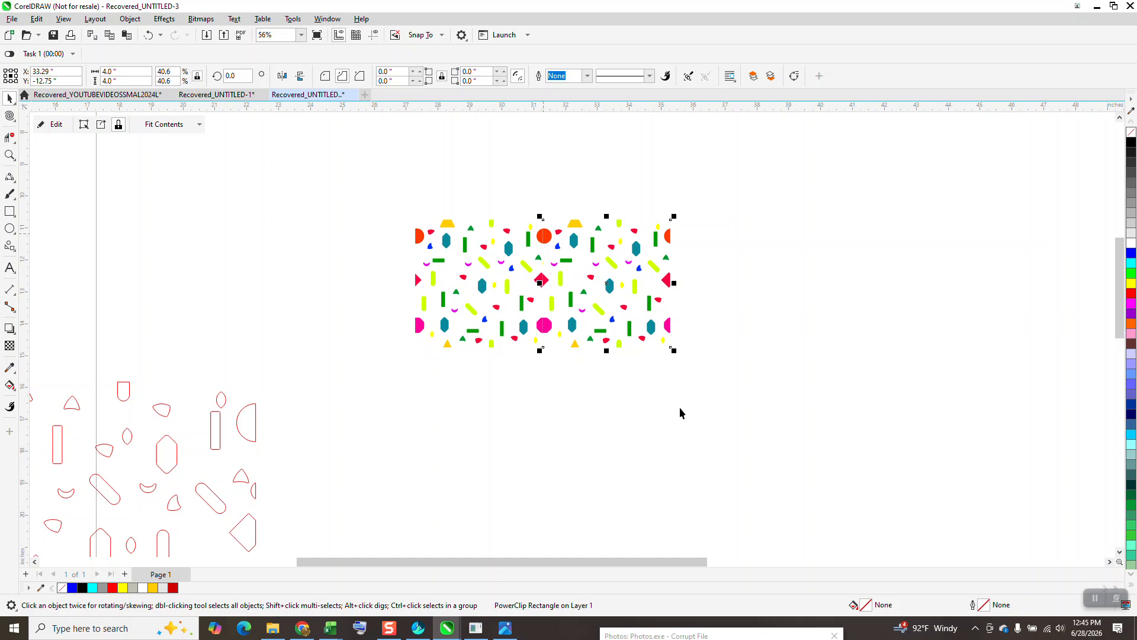
click(665, 438)
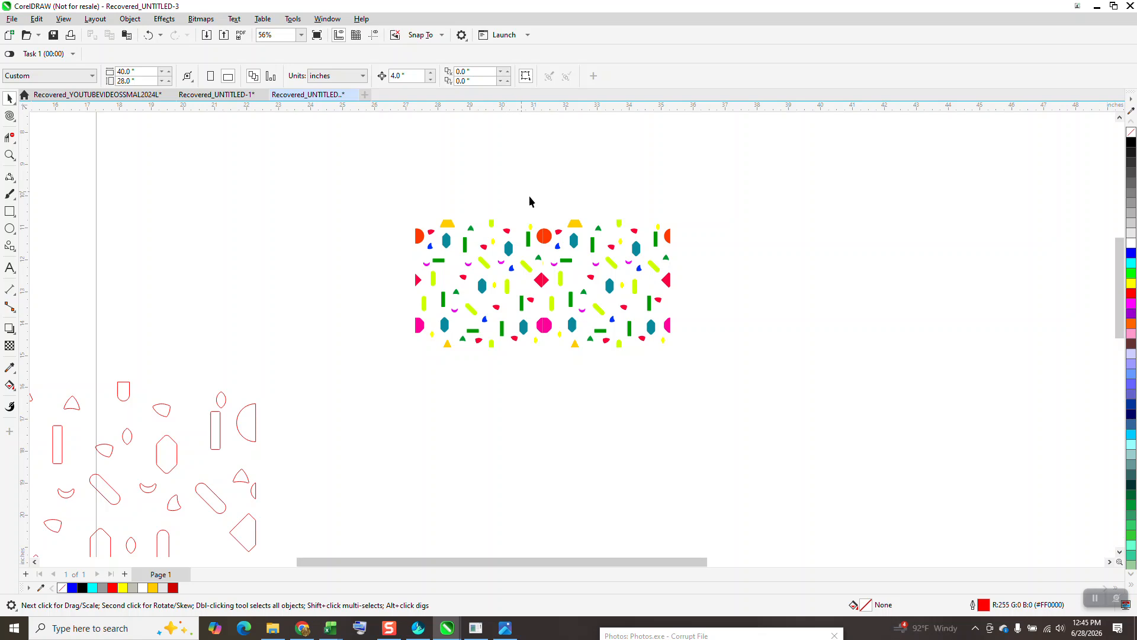
Step: Delete the right-hand copy so only the original tile remains
key(XF86Calculator)
click(765, 161)
click(591, 252)
key(Delete)
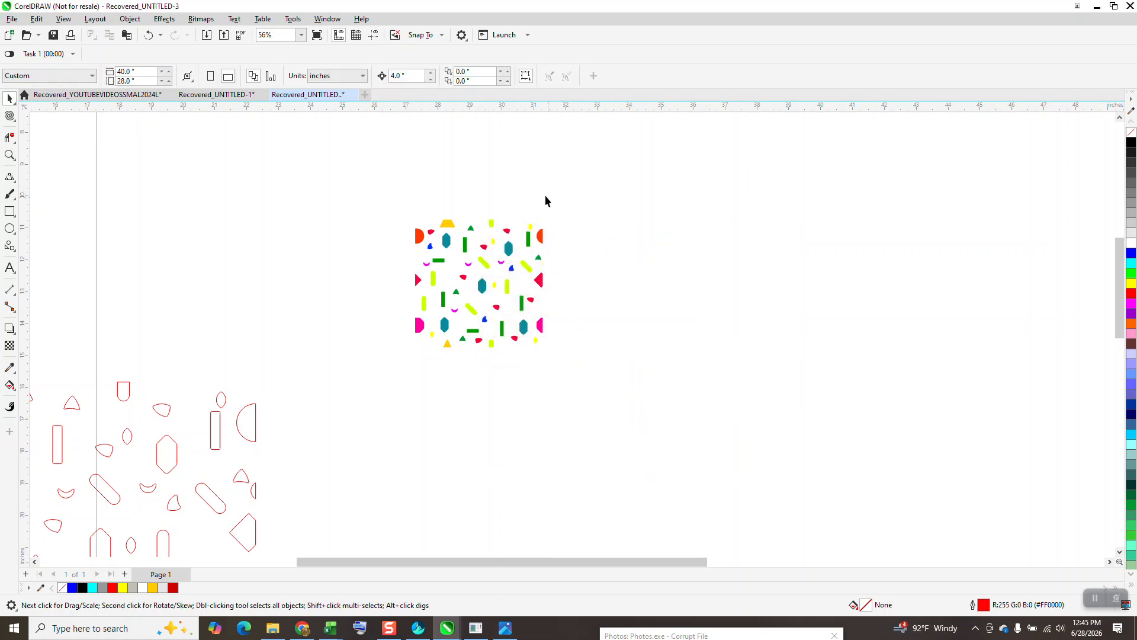
Step: Open the tile's PowerClip contents for editing and finish without changing them
click(432, 269)
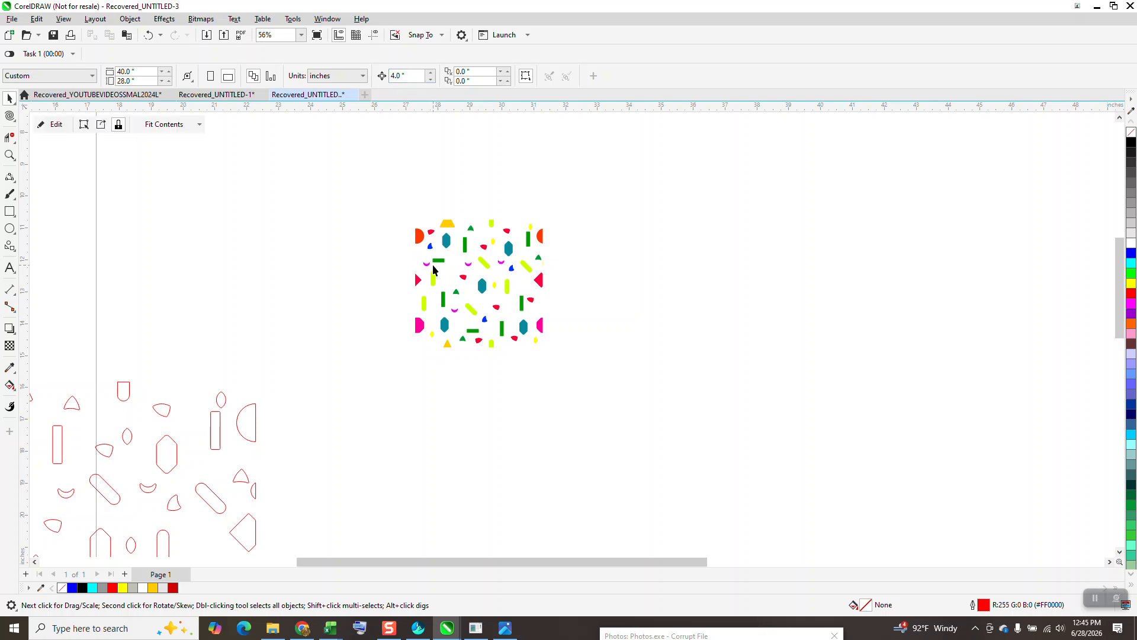
click(54, 129)
click(54, 128)
click(53, 128)
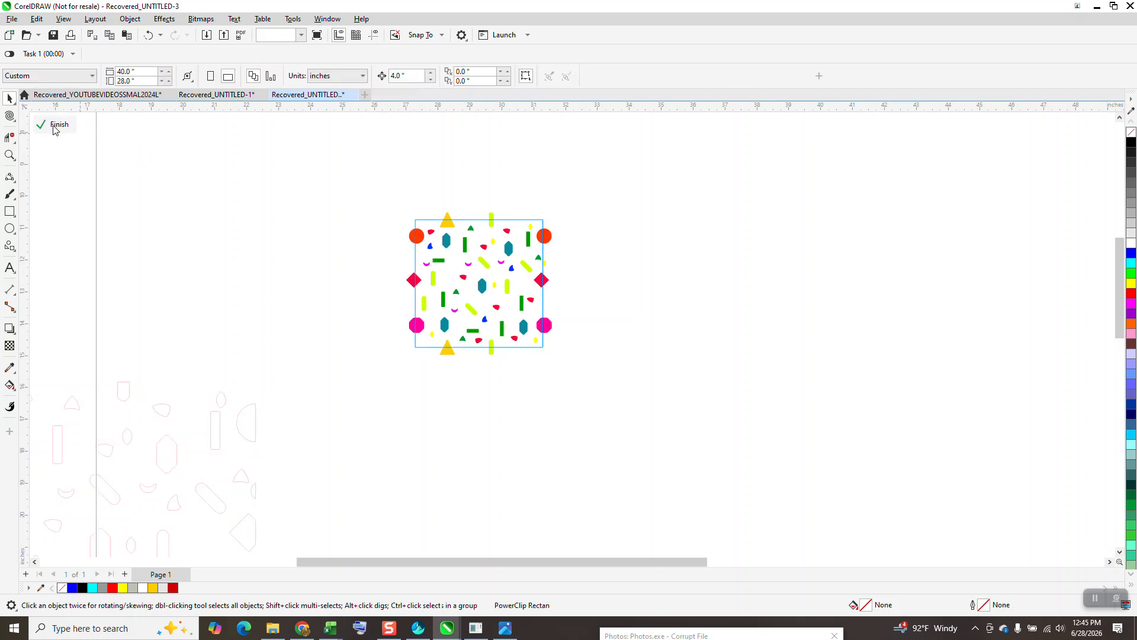
click(54, 129)
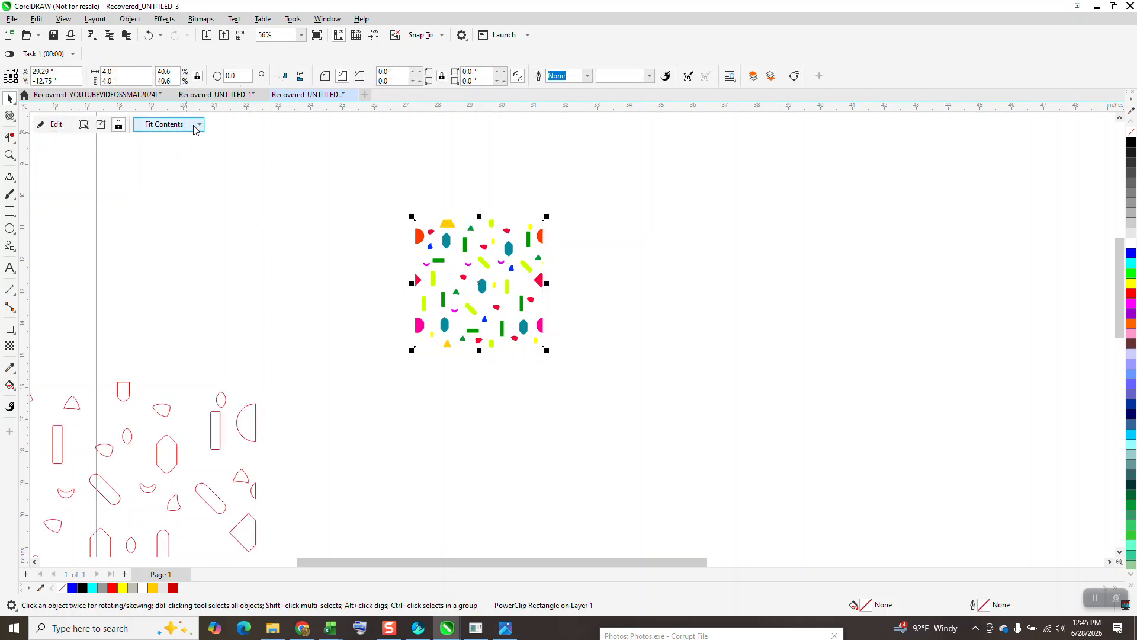
Step: Unlock the contents from the PowerClip frame, and enter and finish content editing once more
click(199, 127)
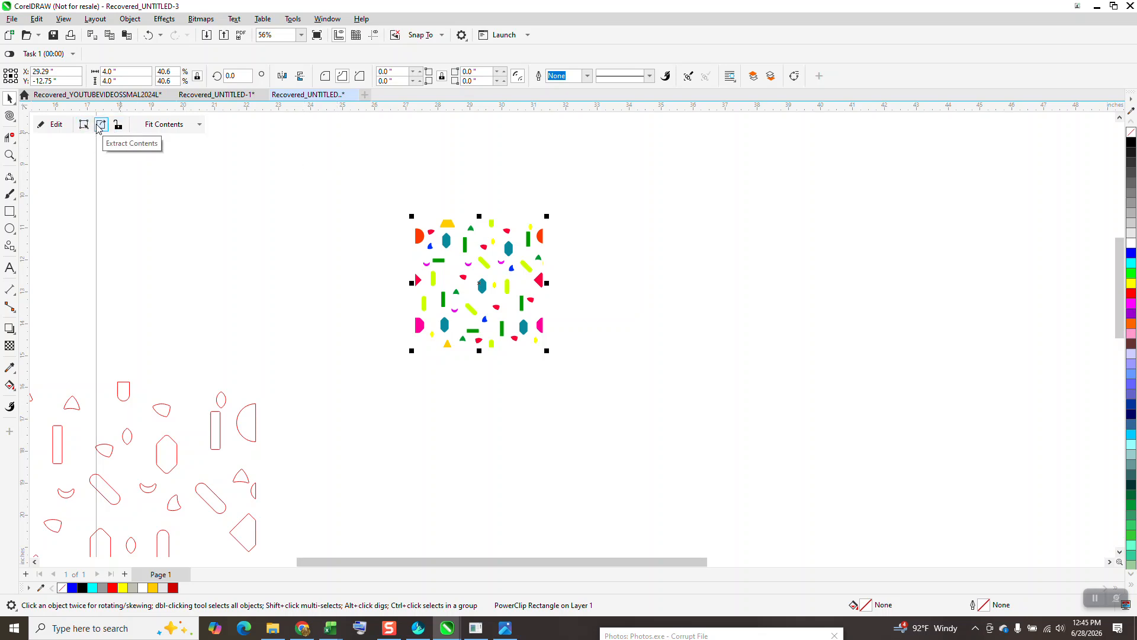
click(53, 124)
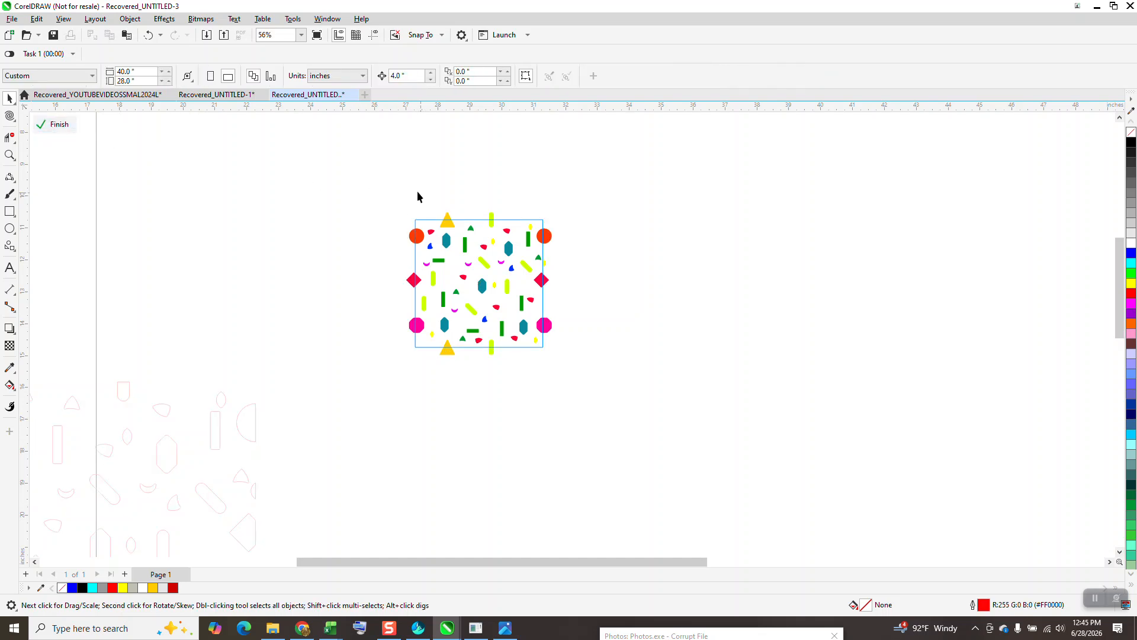
click(58, 125)
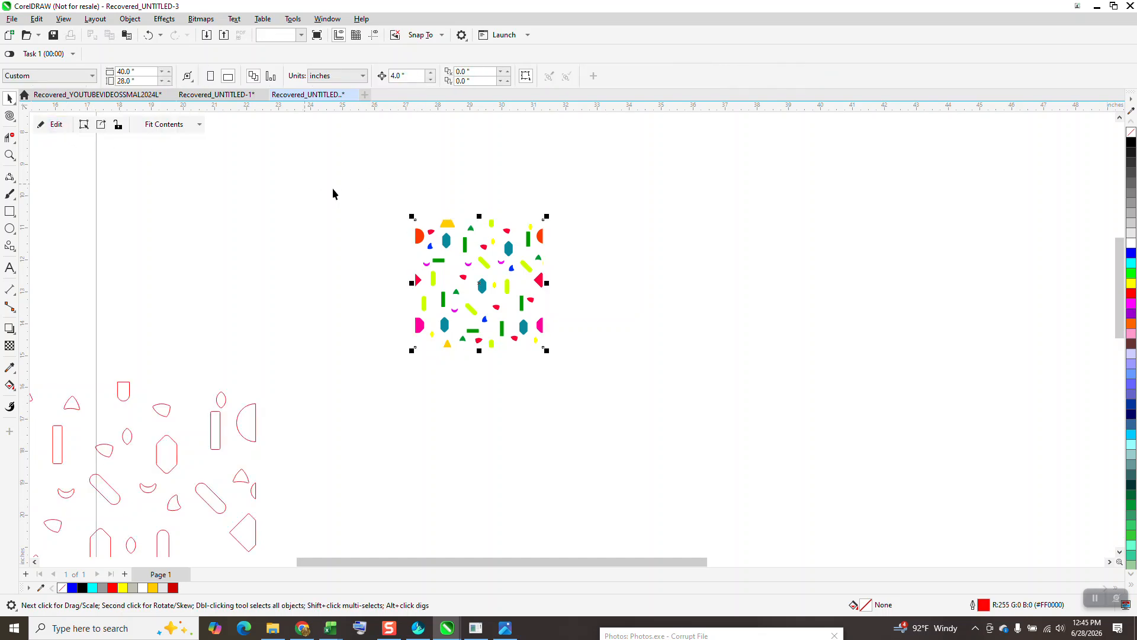
Step: Place a copy of the tile 4 inches to its right and inspect the join between the two tiles up close
click(637, 282)
click(542, 243)
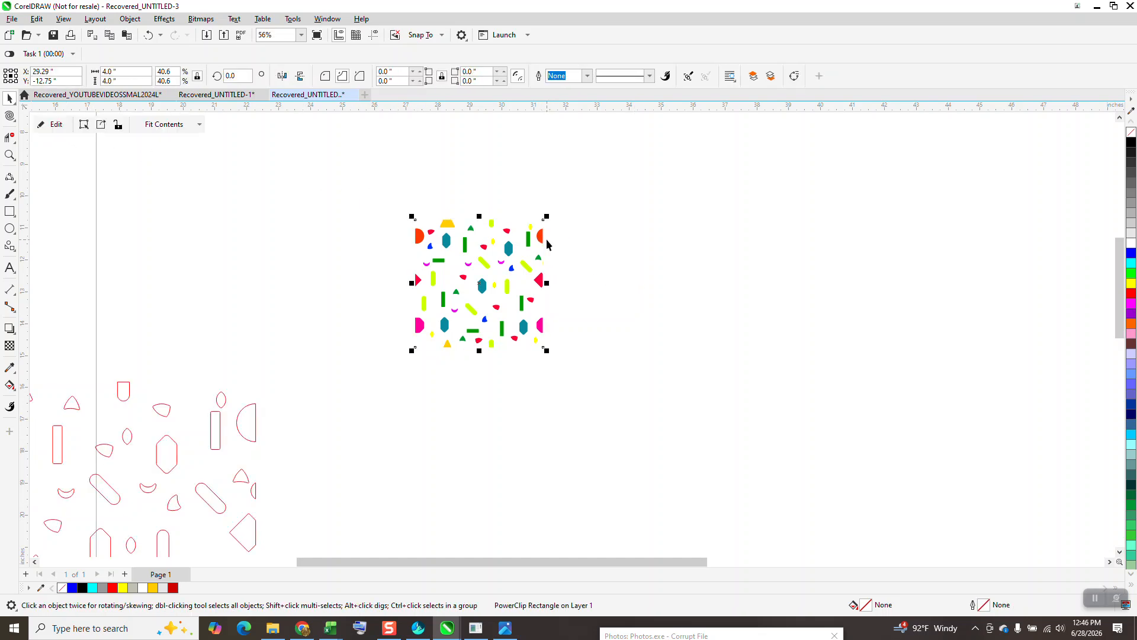
drag(546, 239, 673, 239)
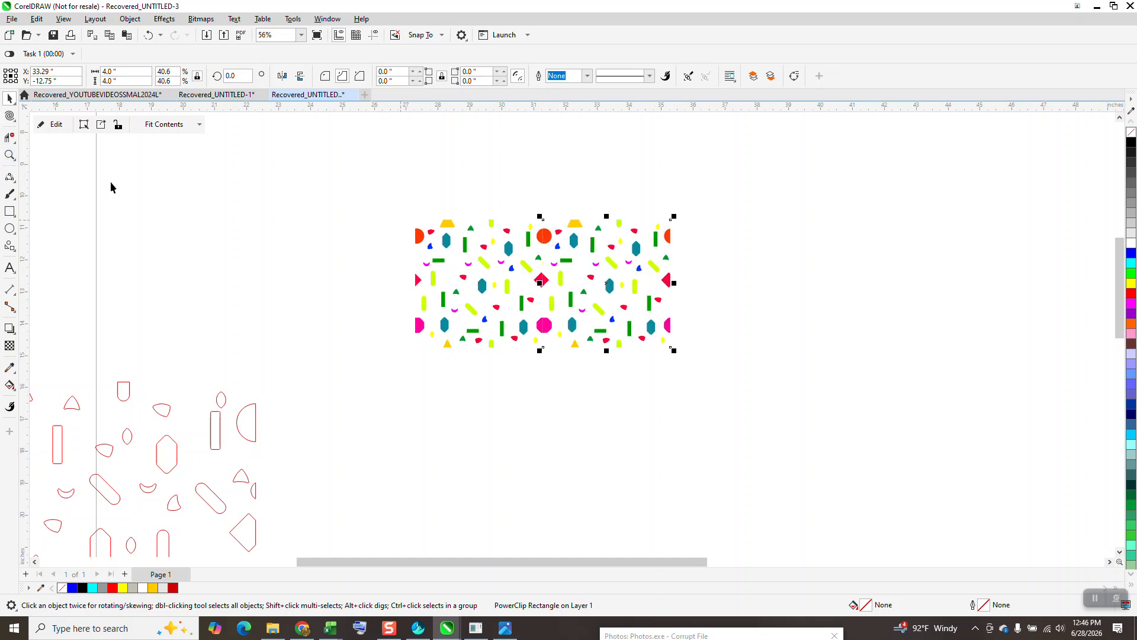
click(9, 155)
drag(542, 214, 585, 268)
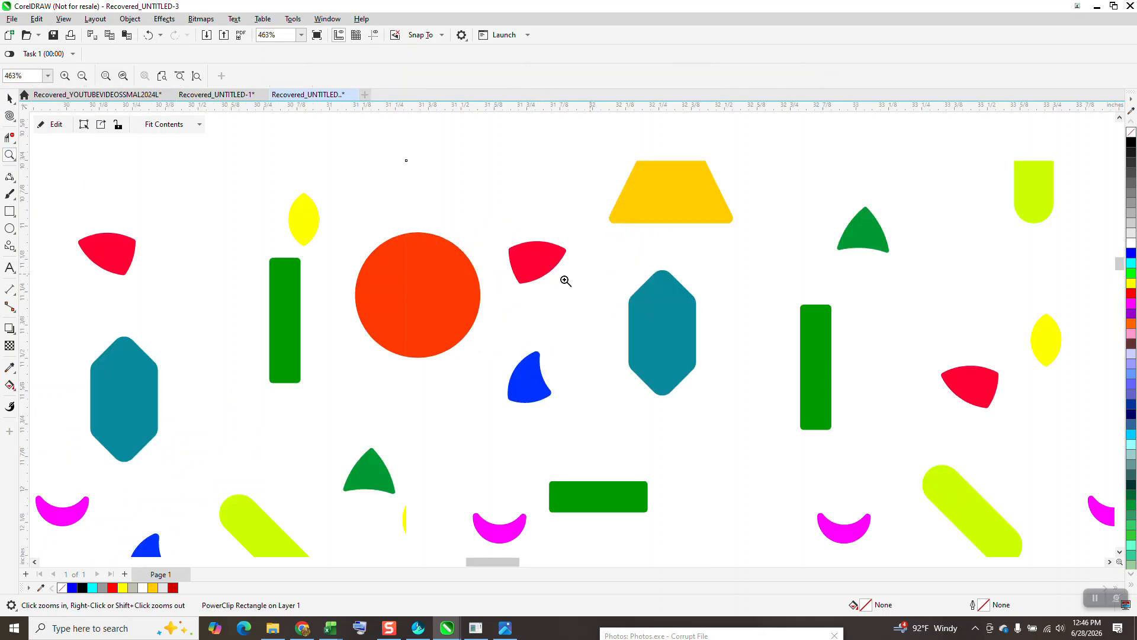
scroll(441, 305, down, 5)
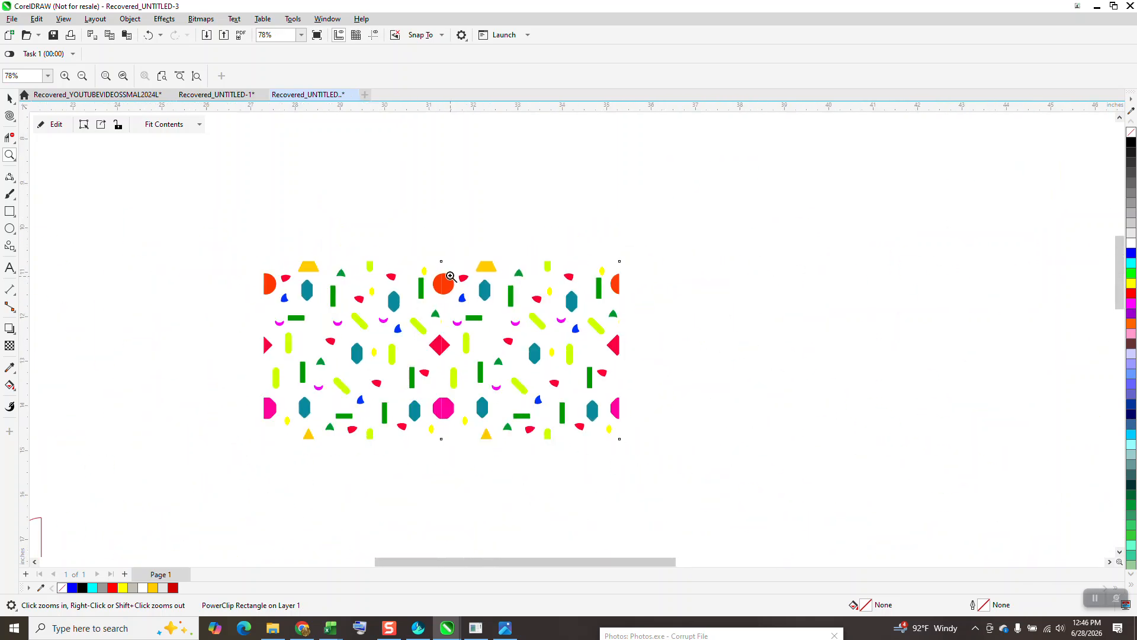
scroll(451, 276, down, 1)
Step: Remove the copied tile and repeat the duplication with a 4-inch nudge to the right
click(9, 98)
drag(520, 313, 425, 290)
click(412, 75)
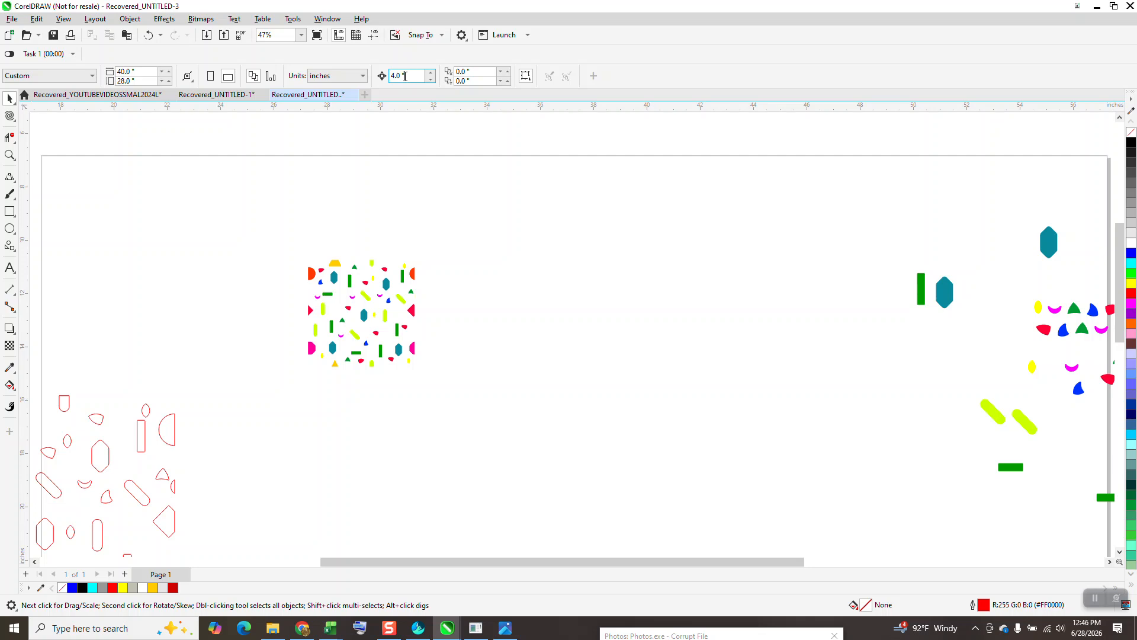
text(3.999)
click(410, 272)
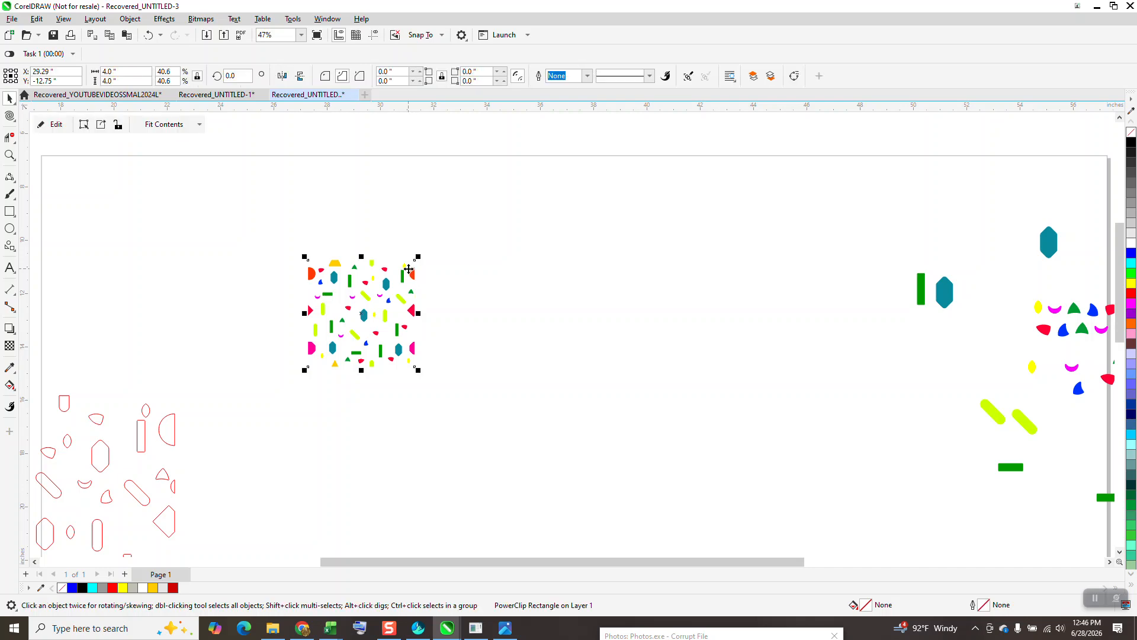
key(ctrl+d)
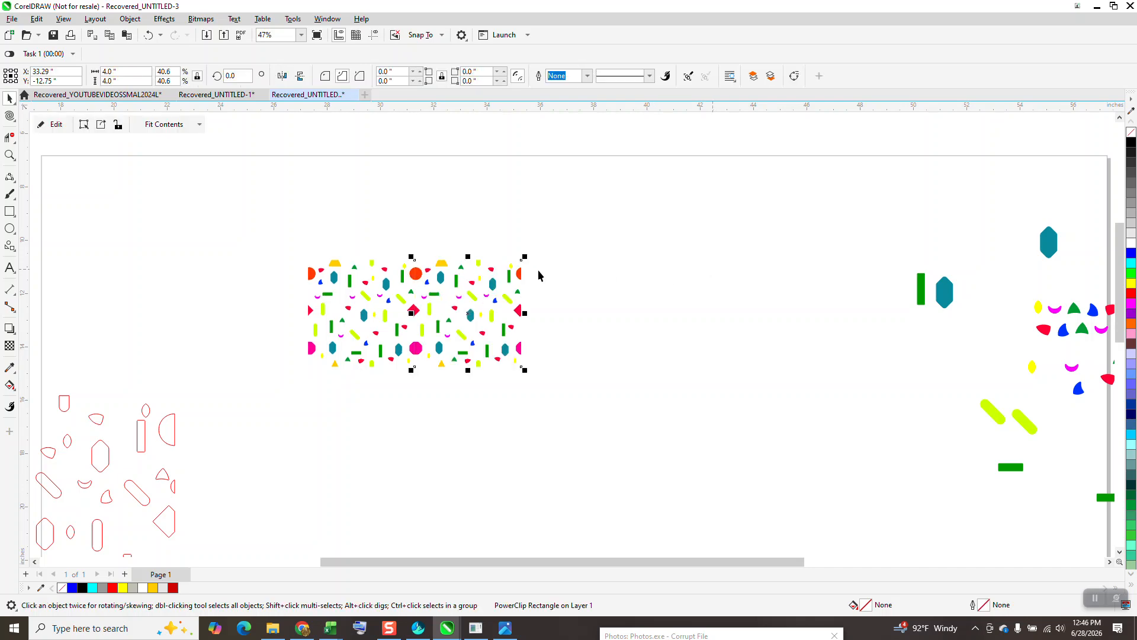
Step: Check the side-by-side repeat and delete the right-hand copy of the tile
scroll(517, 379, up, 3)
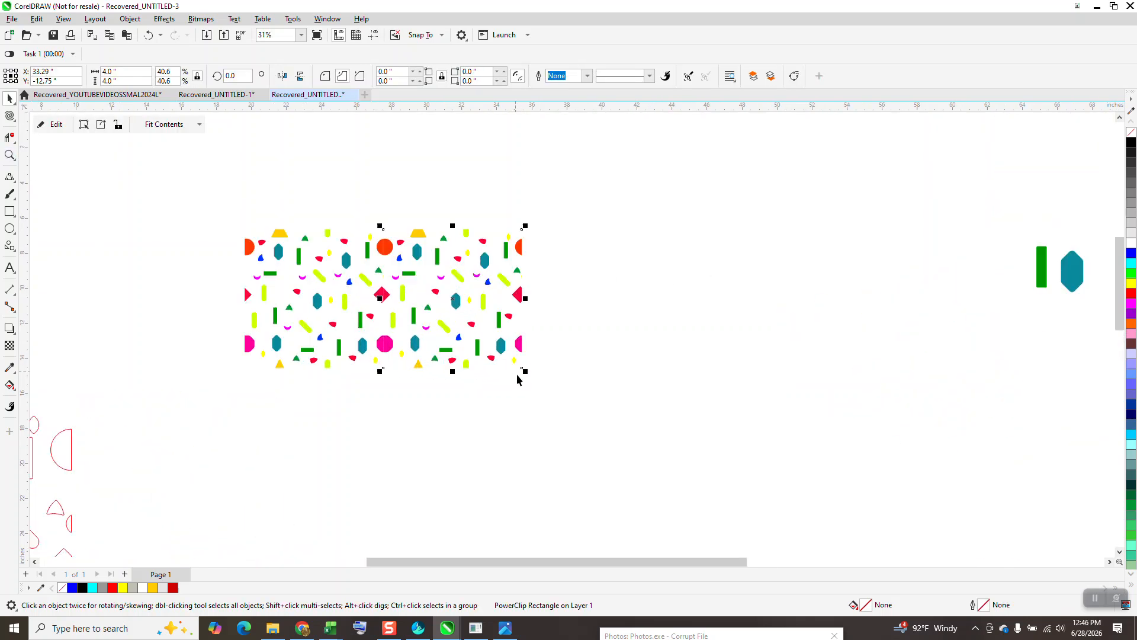
scroll(517, 376, down, 2)
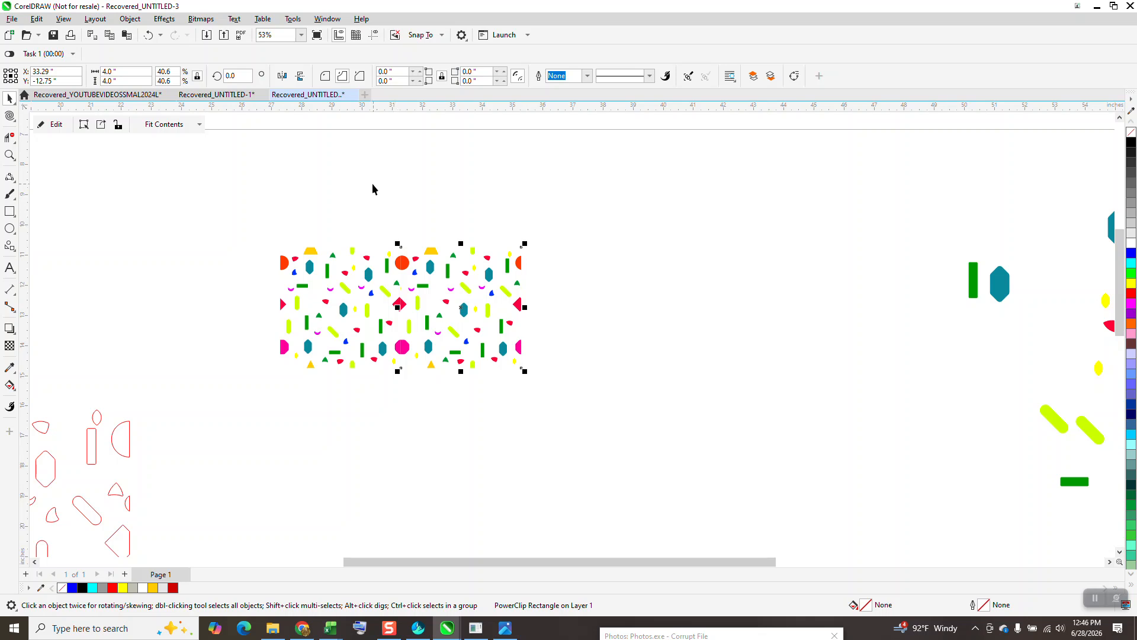
key(Delete)
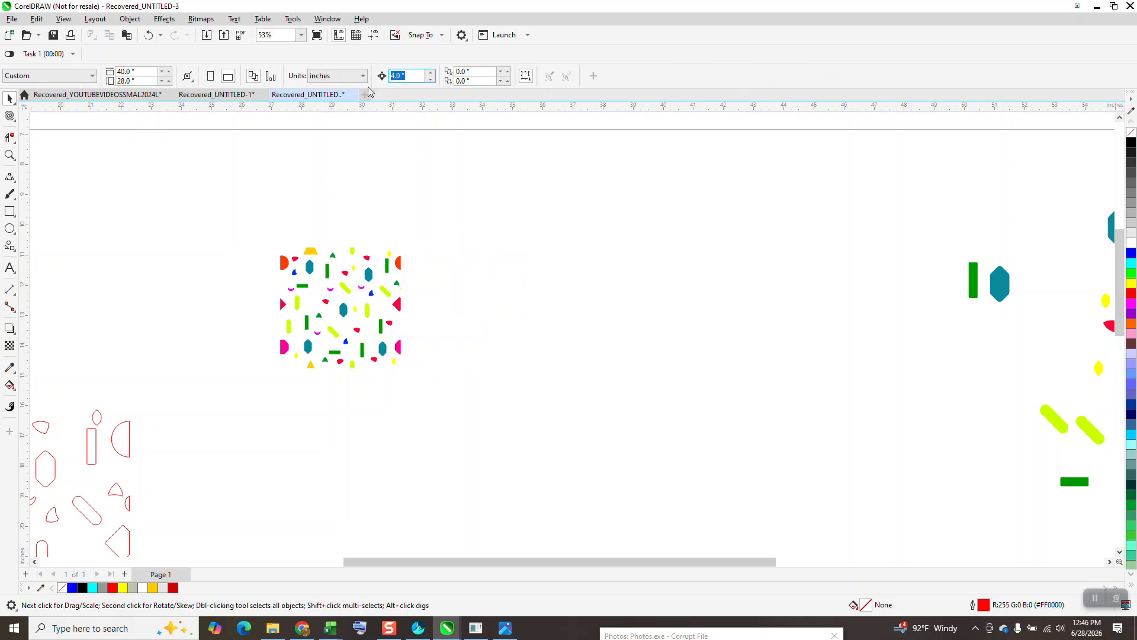
Step: Set the nudge distance to 3.99 inches and place a copy of the tile that far to its right
text(3.99)
key(Return)
click(401, 266)
key(KP_Add)
key(Right)
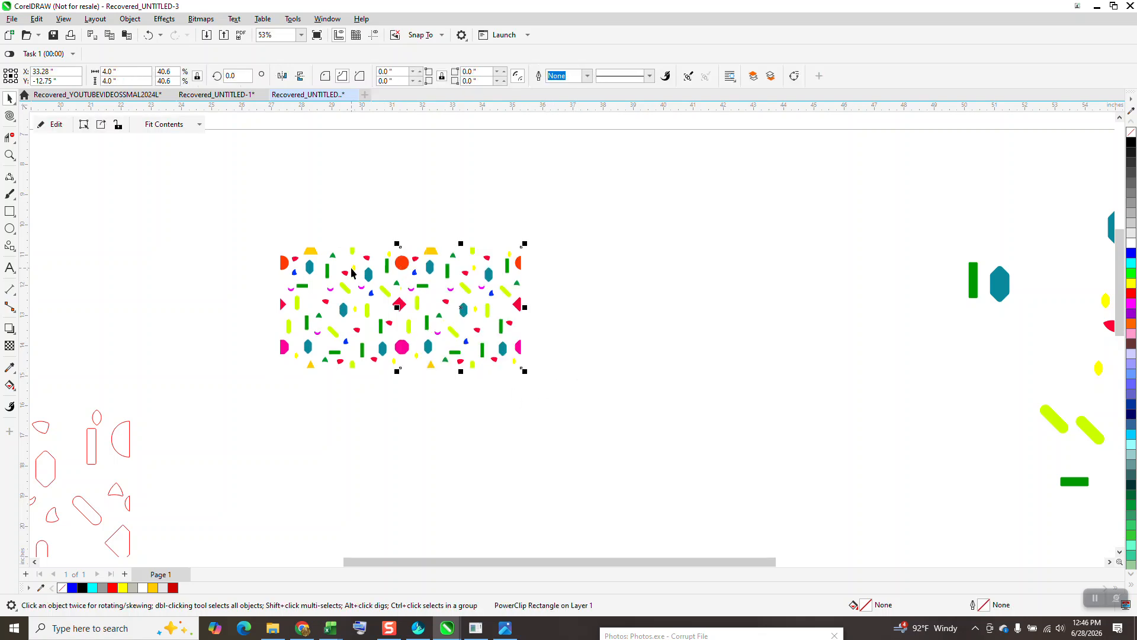
Step: Duplicate the pair of tiles to the right to form a four-tile row, and group the row
drag(231, 206, 580, 413)
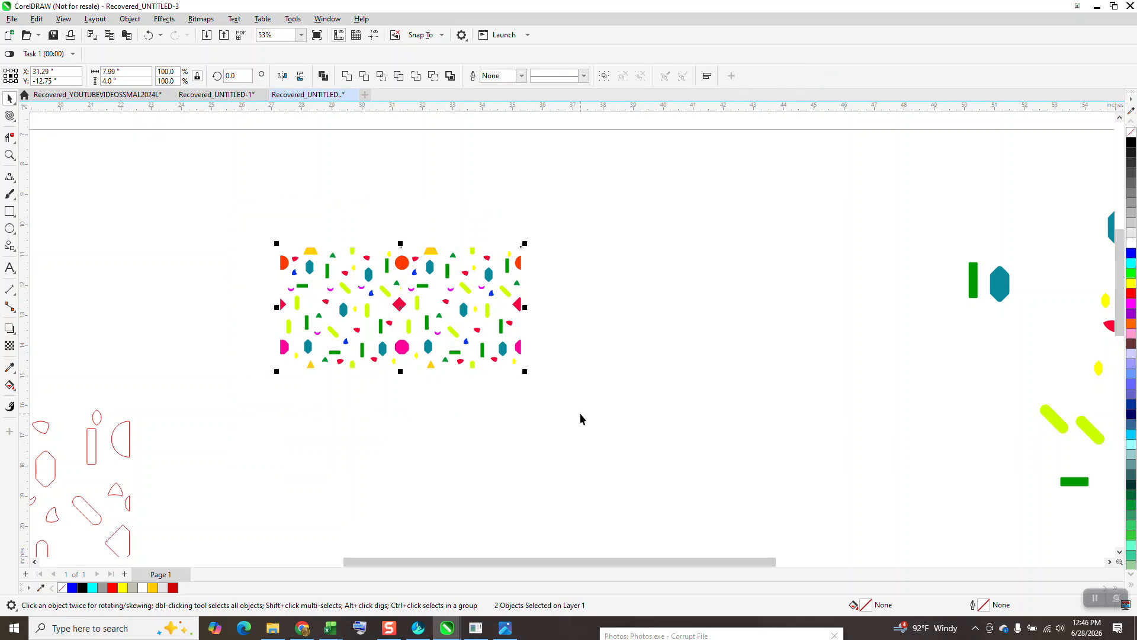
key(ctrl+r)
key(ctrl+r)
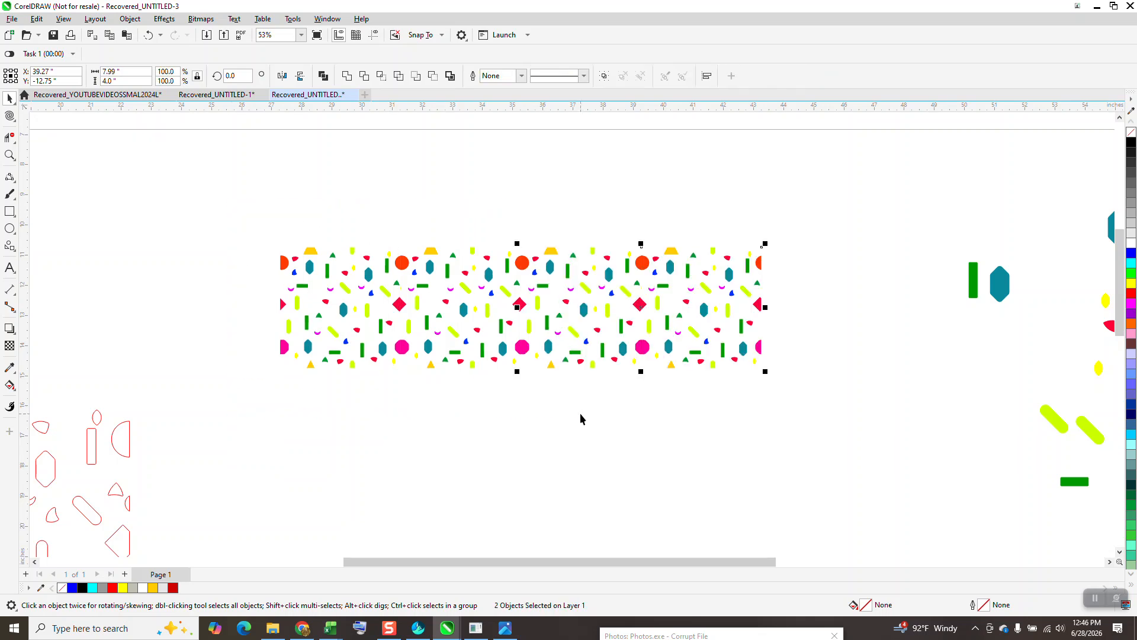
scroll(652, 412, down, 1)
drag(296, 233, 812, 454)
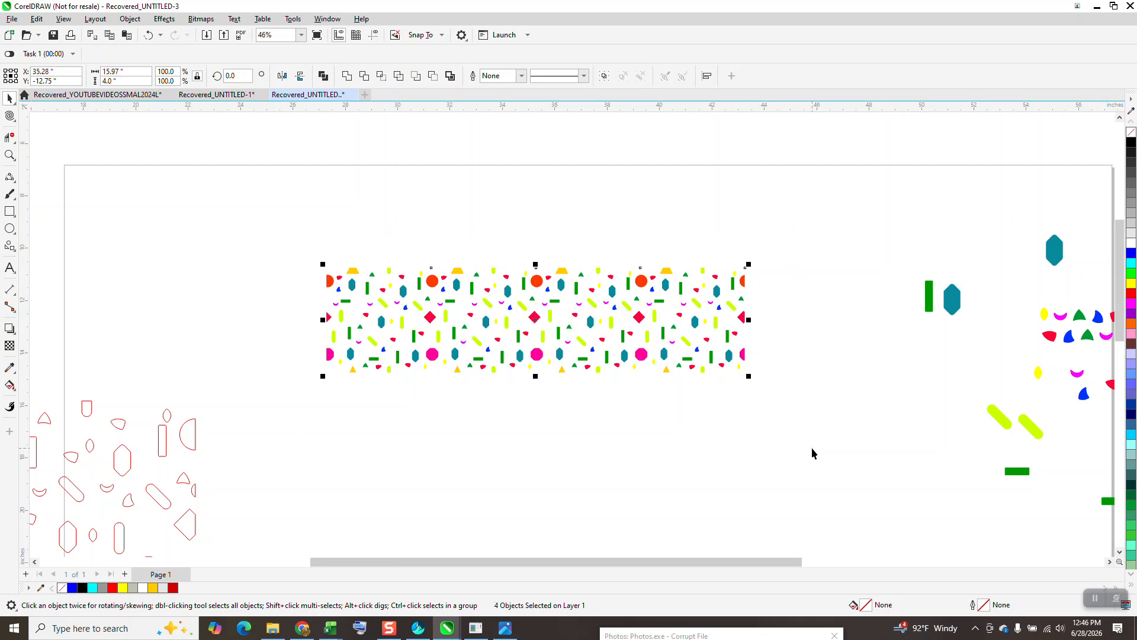
key(ctrl+g)
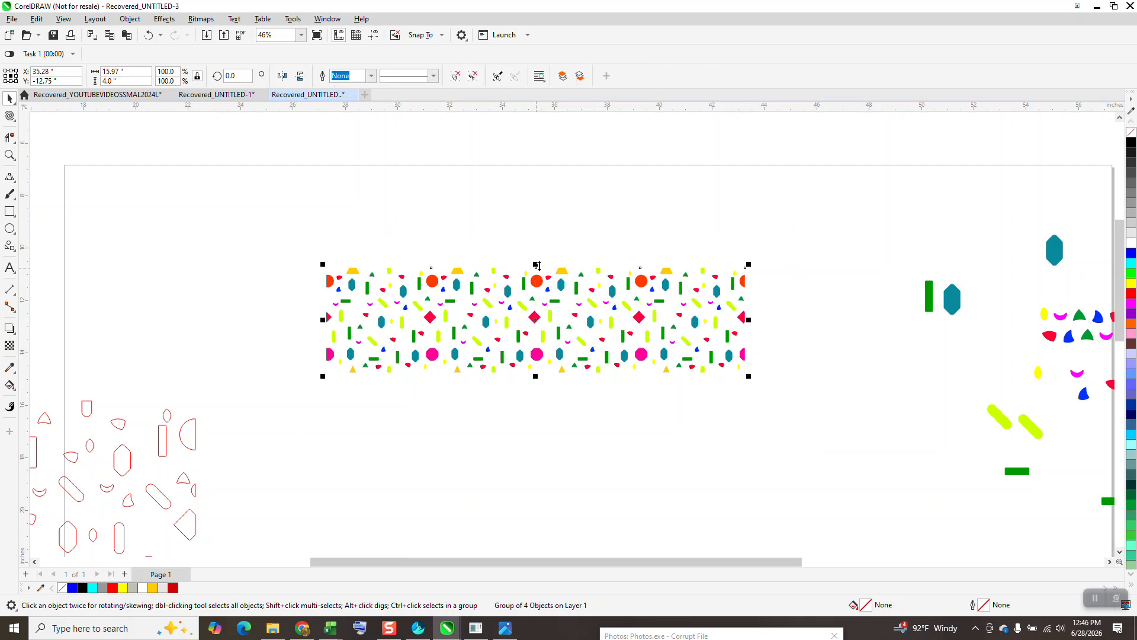
Step: Place a vertically mirrored copy of the row directly beneath it, mirror that copy horizontally, and inspect the two-row pattern
drag(536, 265, 536, 403)
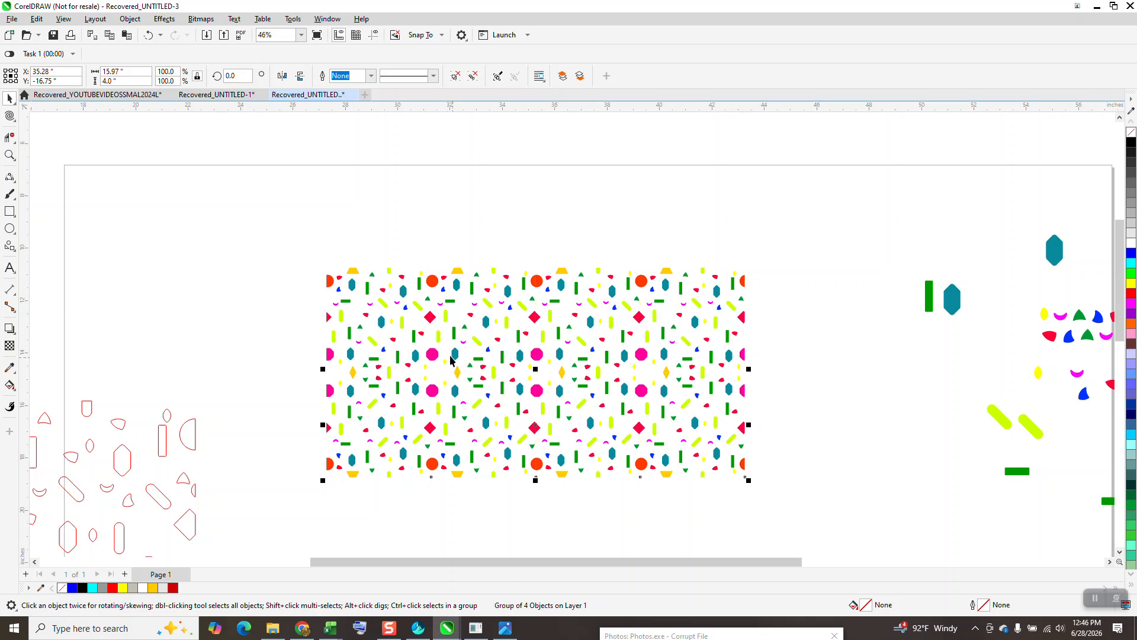
click(282, 77)
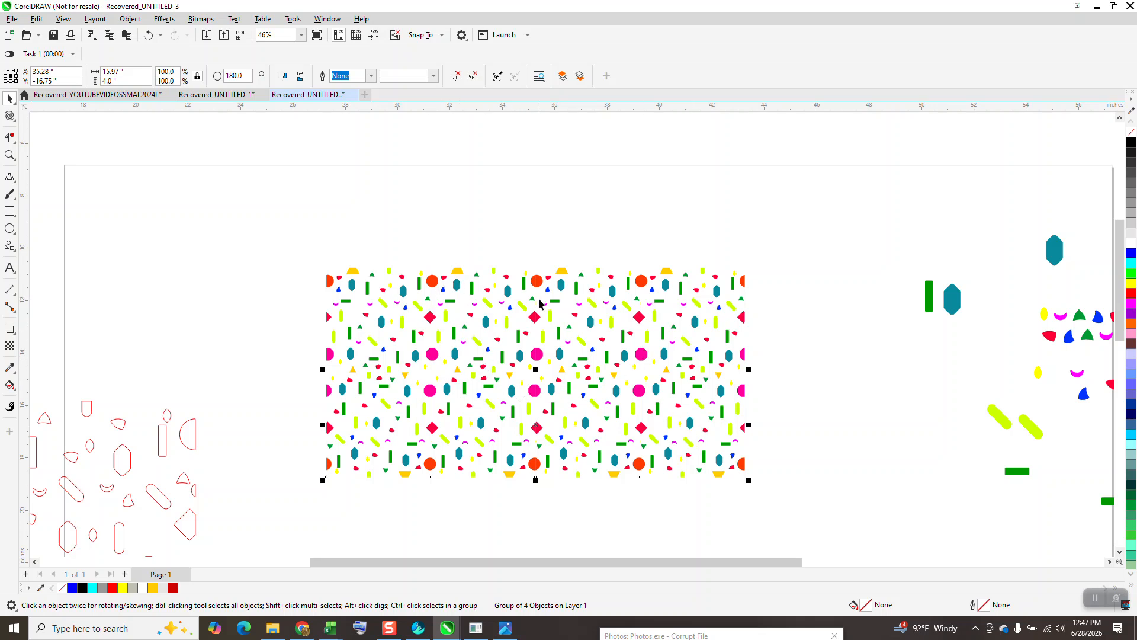
scroll(612, 329, down, 1)
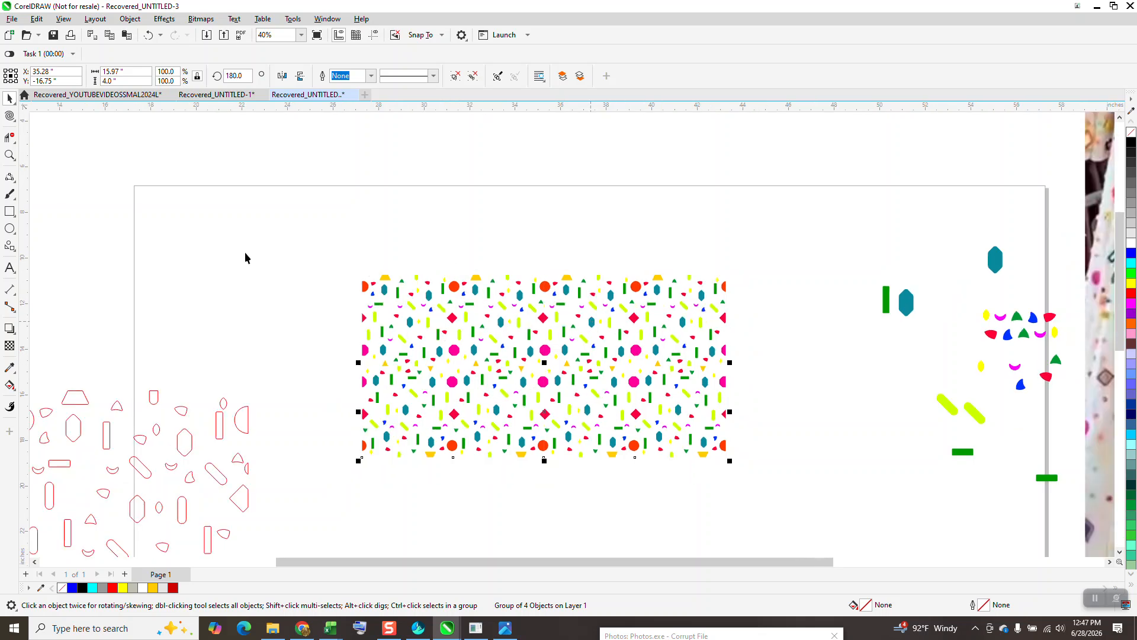
click(9, 155)
drag(289, 254, 756, 442)
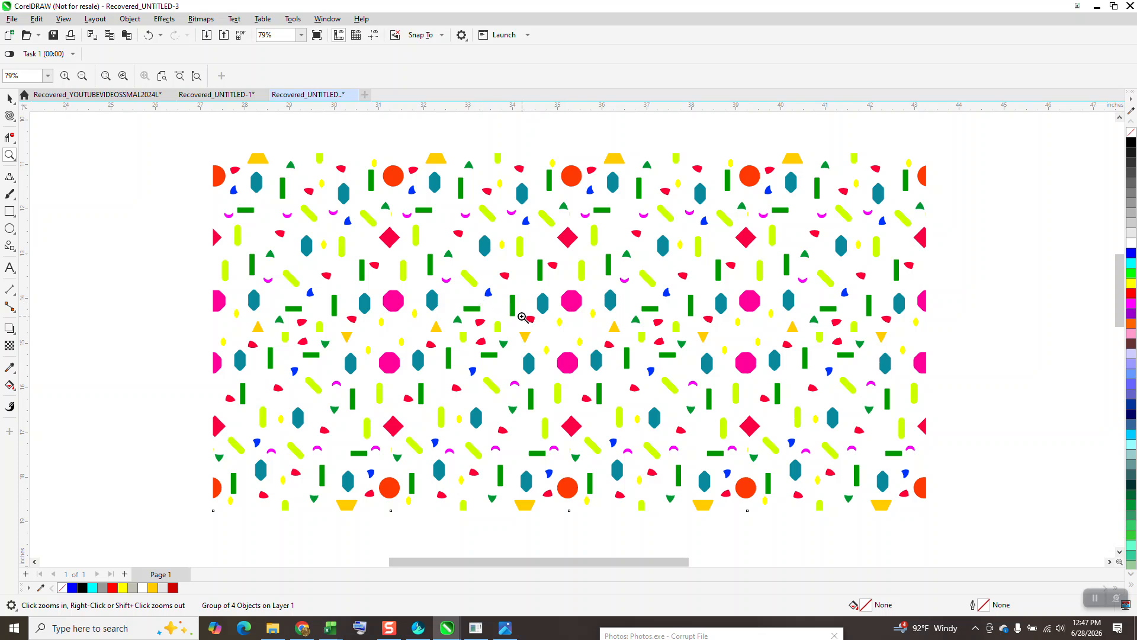
scroll(298, 256, down, 1)
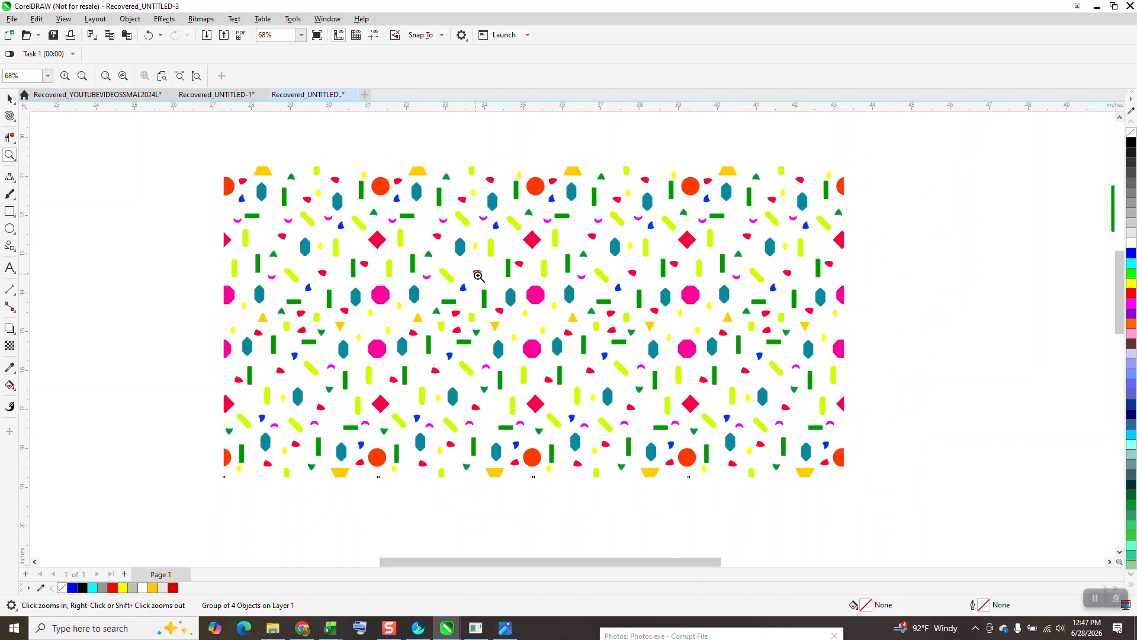
Step: Ungroup all objects in the lower row into separate tiles
click(9, 98)
drag(204, 141, 964, 450)
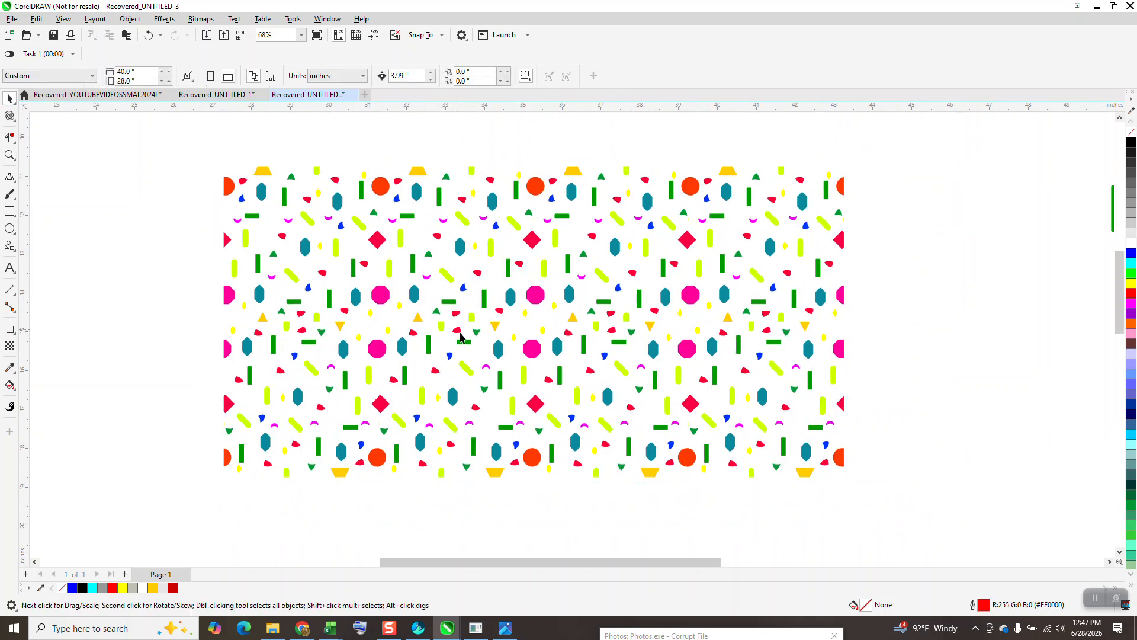
click(539, 349)
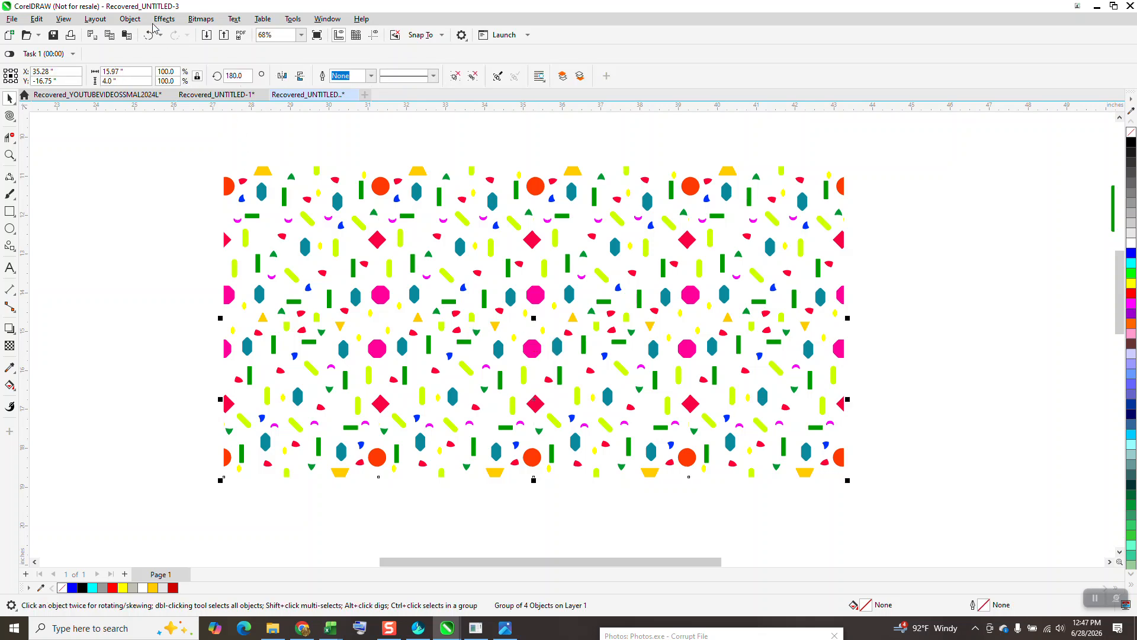
click(130, 18)
mouse_move(173, 224)
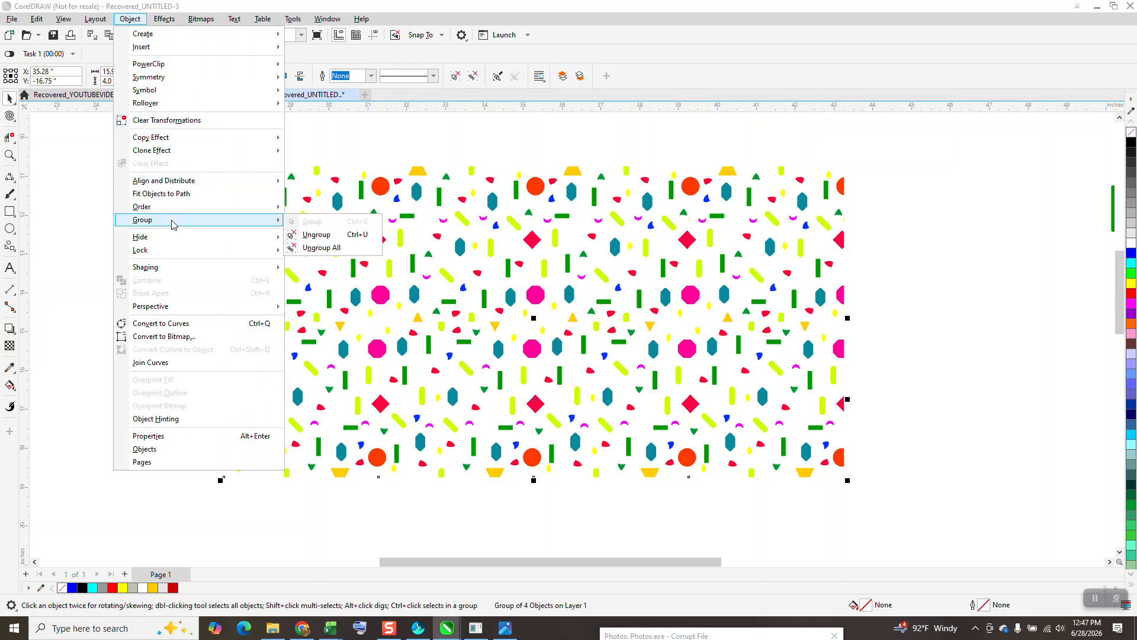
click(294, 248)
click(83, 221)
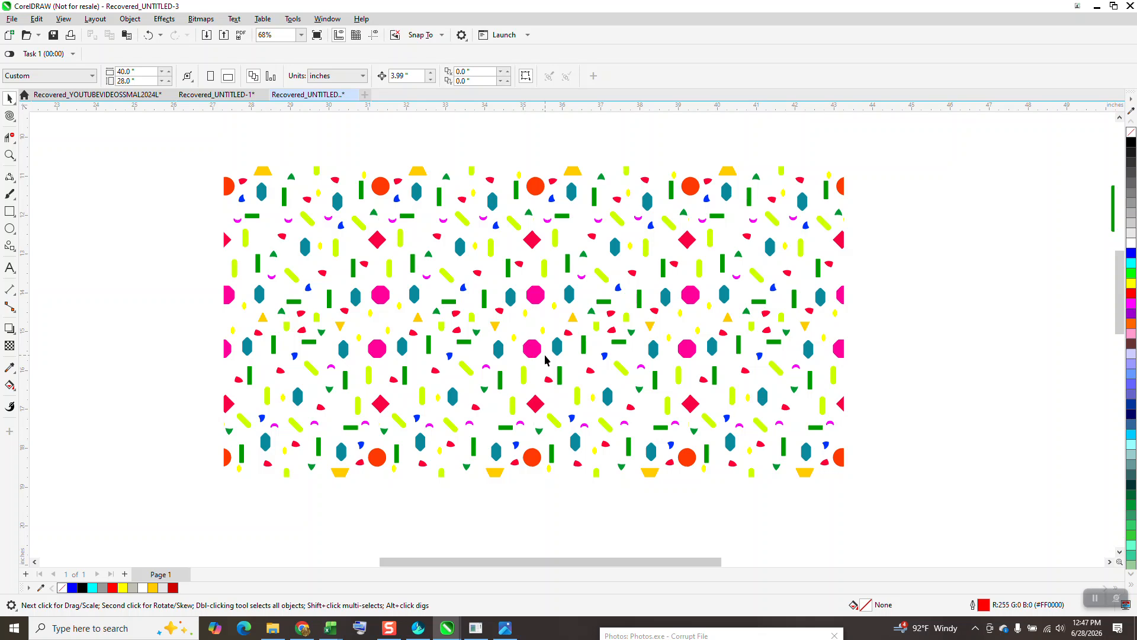
click(536, 354)
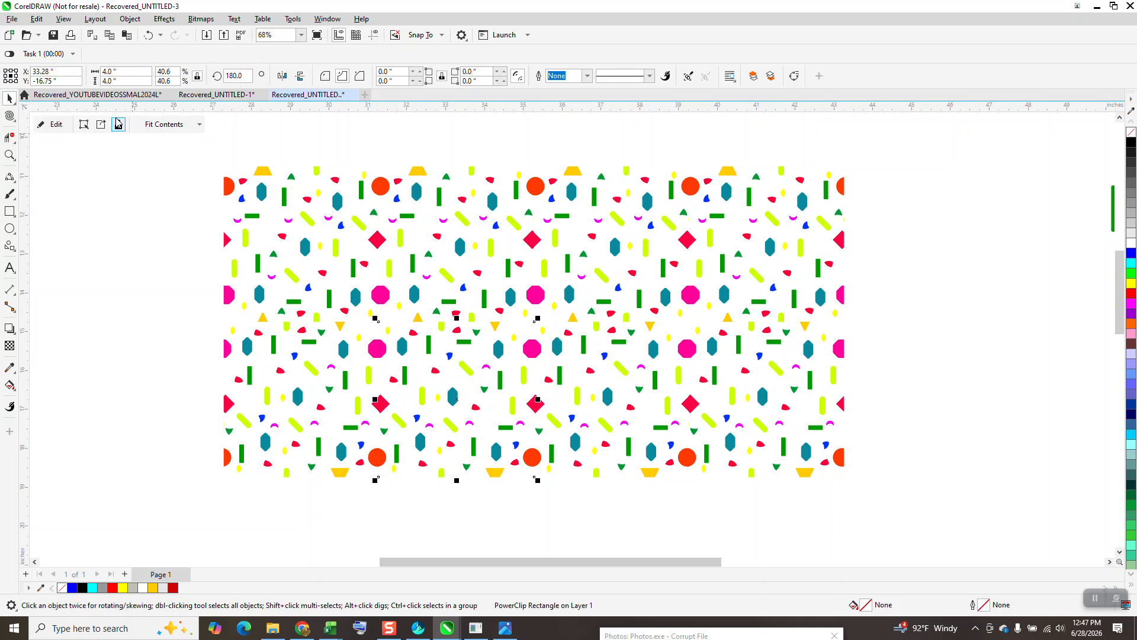
click(130, 19)
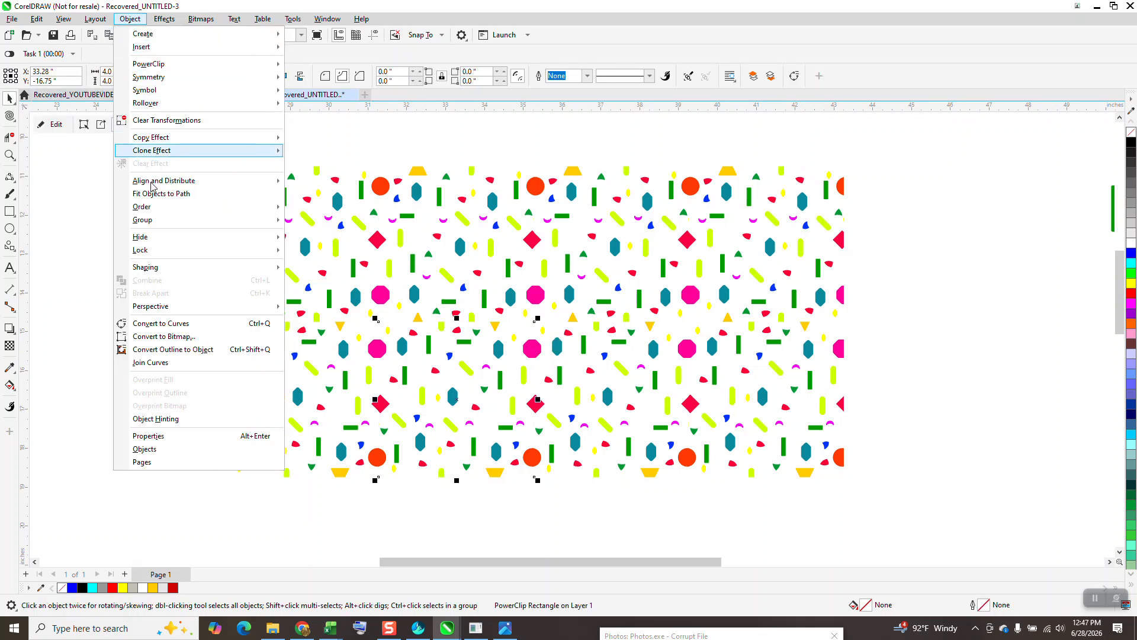
mouse_move(157, 227)
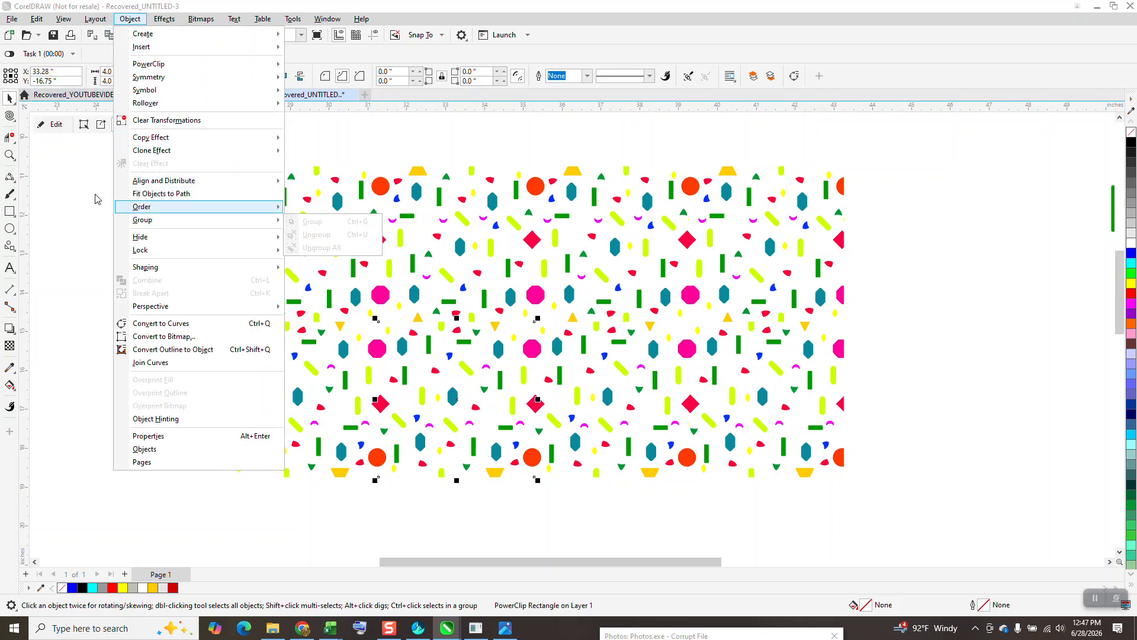
click(398, 258)
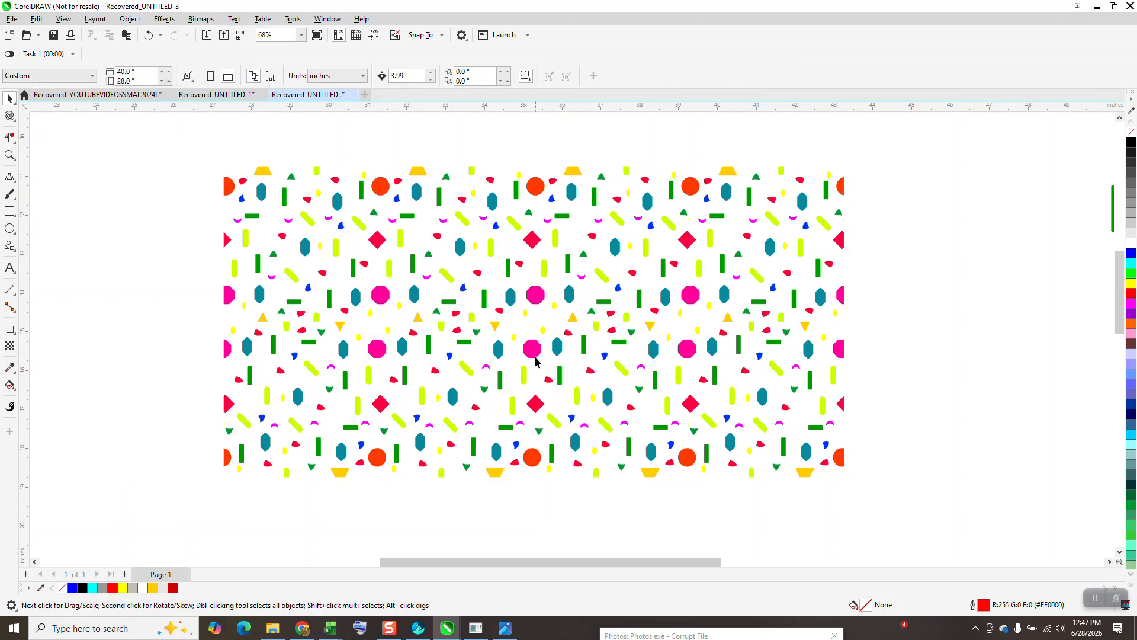
Step: Try a red fill on the third tile of the lower row and undo it
click(535, 359)
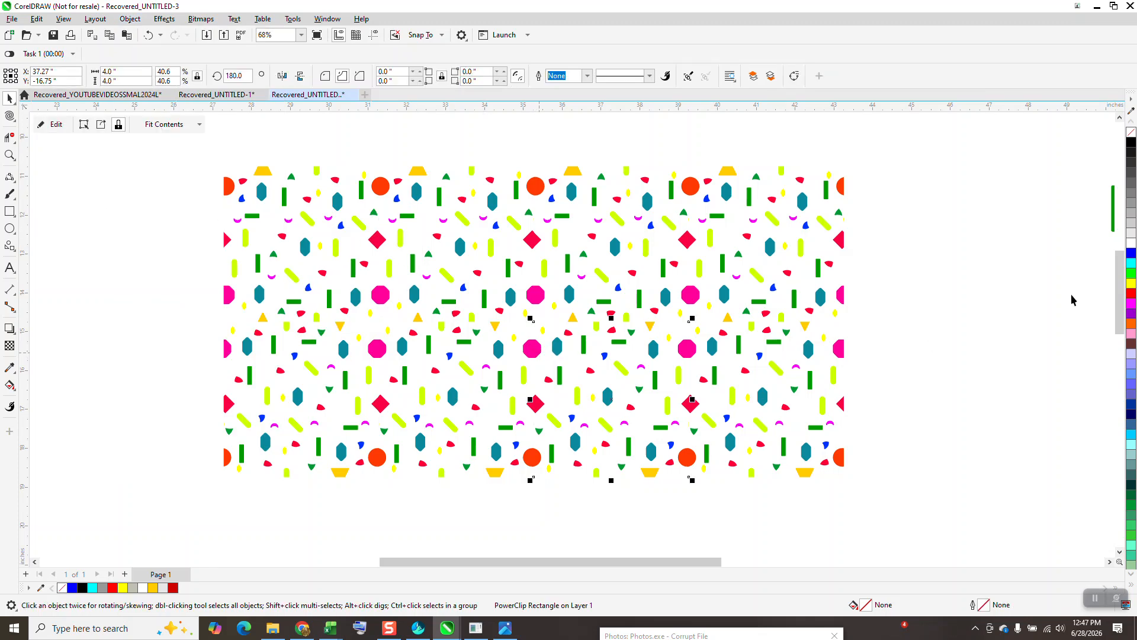
click(1131, 294)
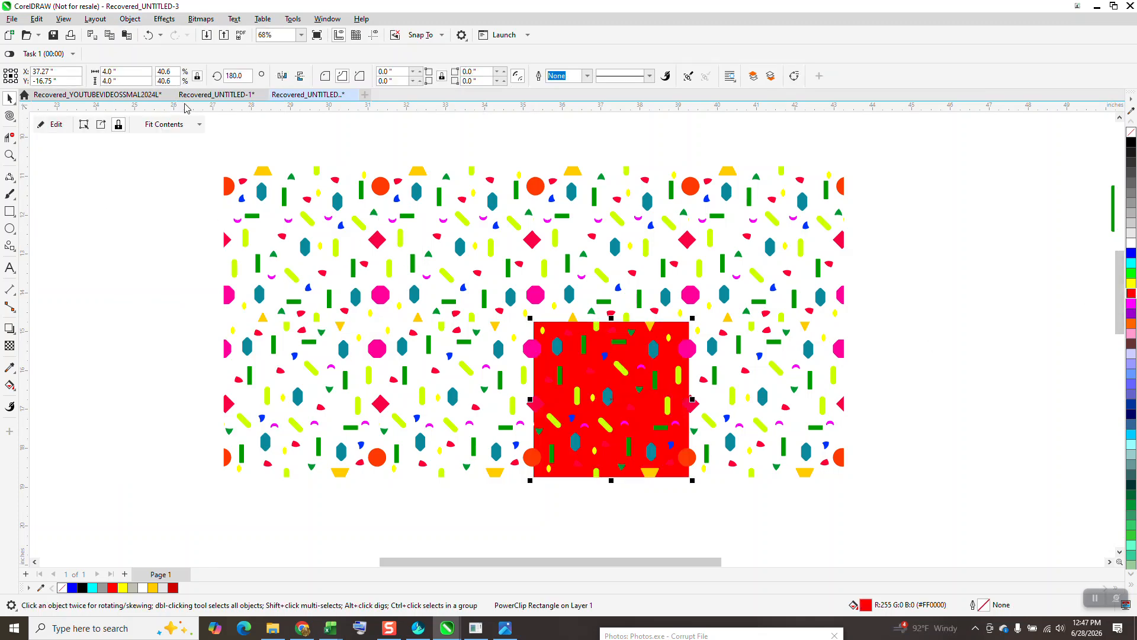
click(145, 37)
Step: Move the tiled rows to the page's lower-right corner and centre the red outline design on the page
scroll(363, 209, down, 4)
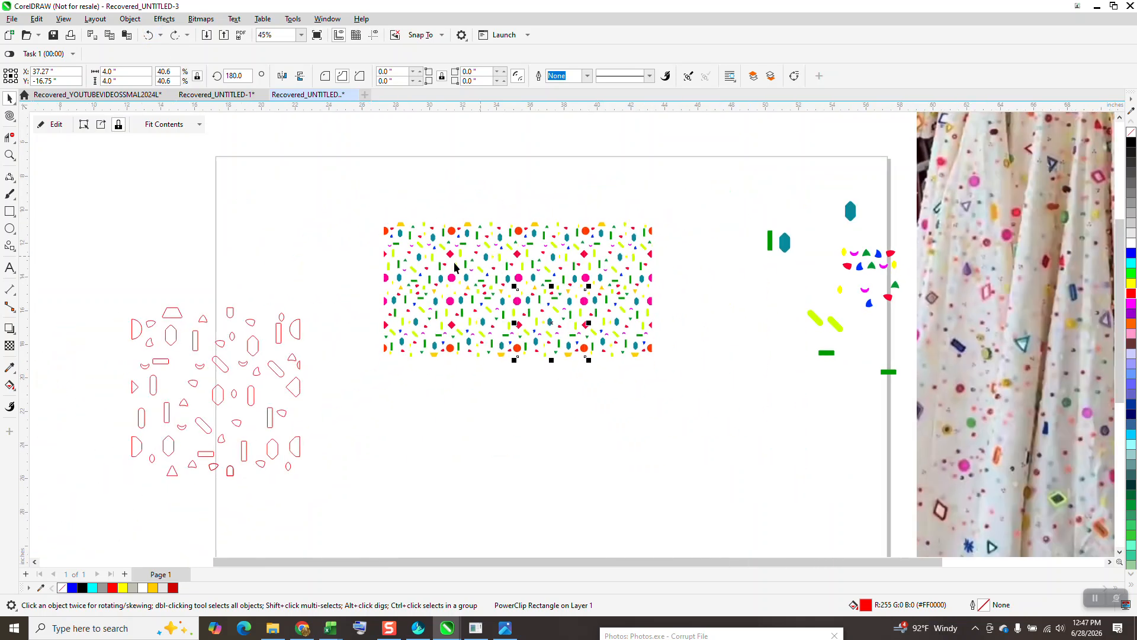
drag(358, 192, 652, 374)
drag(525, 299, 770, 494)
click(297, 336)
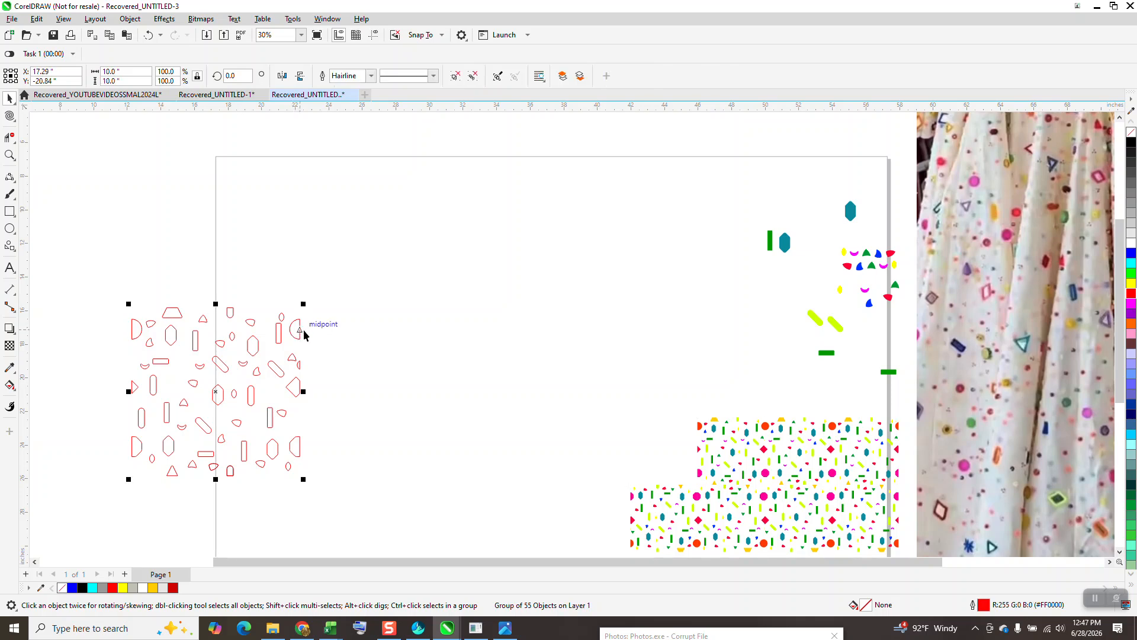
key(p)
drag(746, 490, 777, 520)
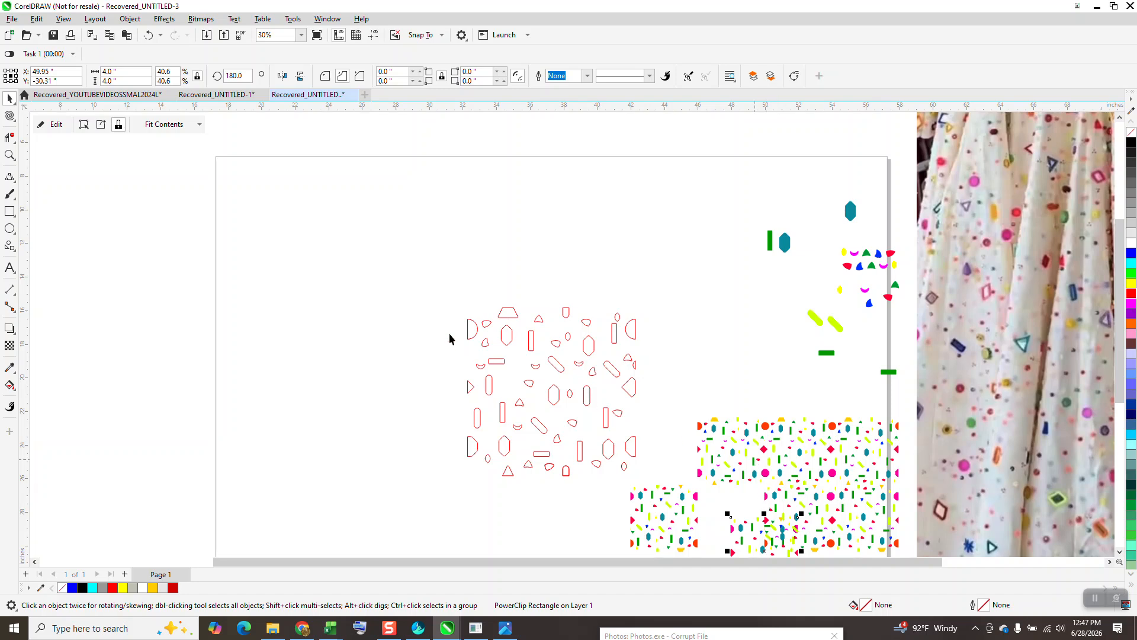
Step: Move the remaining colored tiles out of the way, to the lower edge of the page and below it
scroll(479, 364, down, 2)
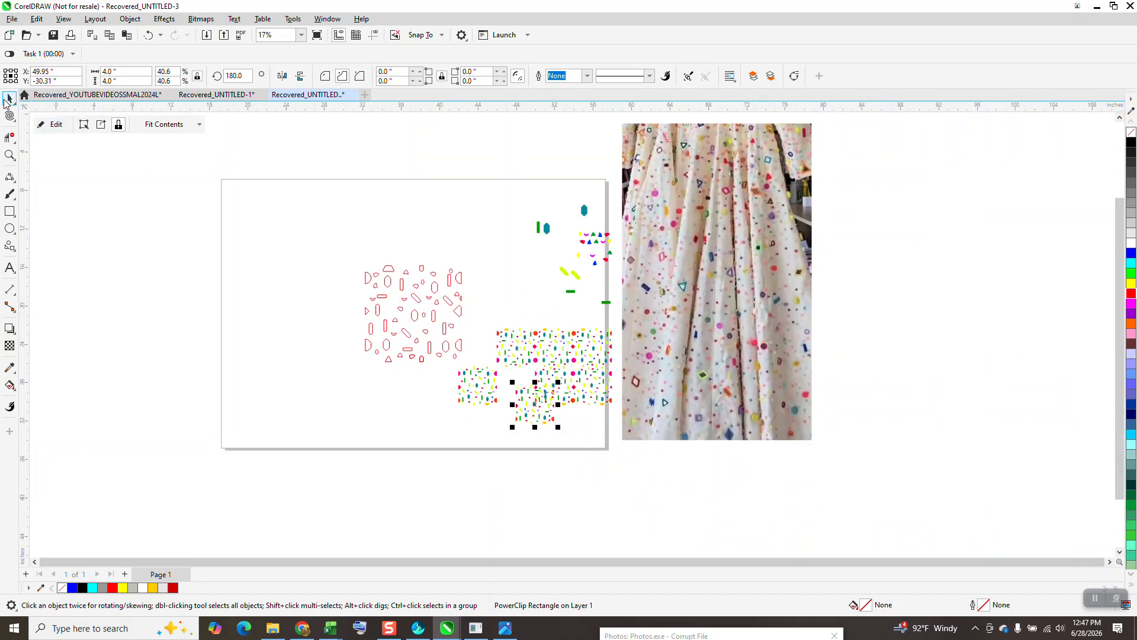
drag(552, 357, 254, 449)
drag(477, 392, 379, 481)
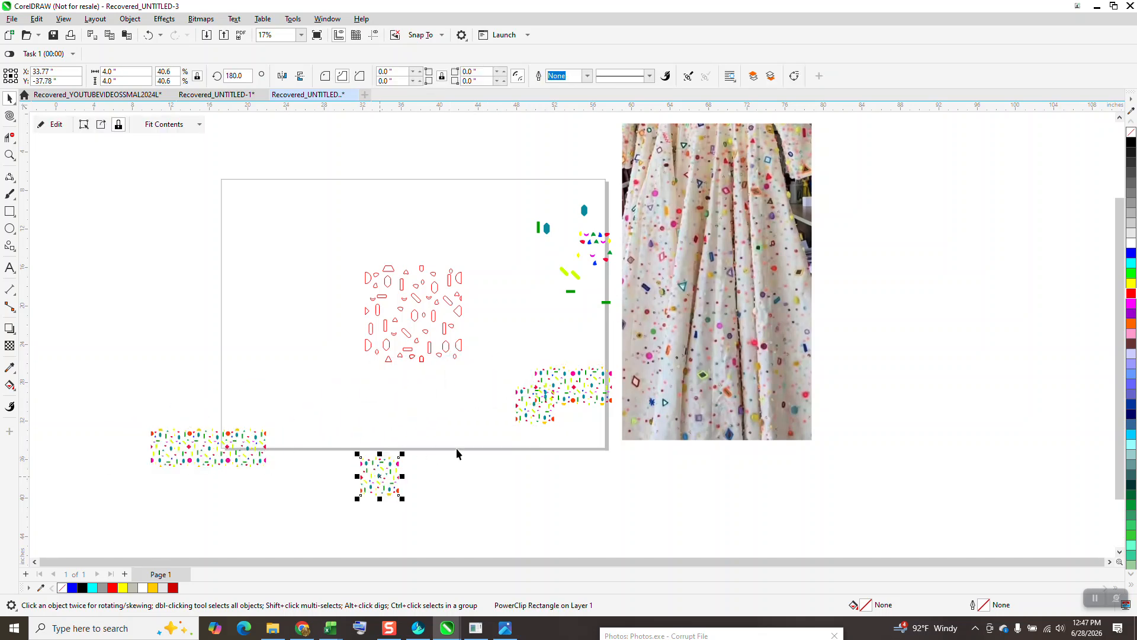
drag(509, 363, 622, 449)
drag(578, 388, 542, 504)
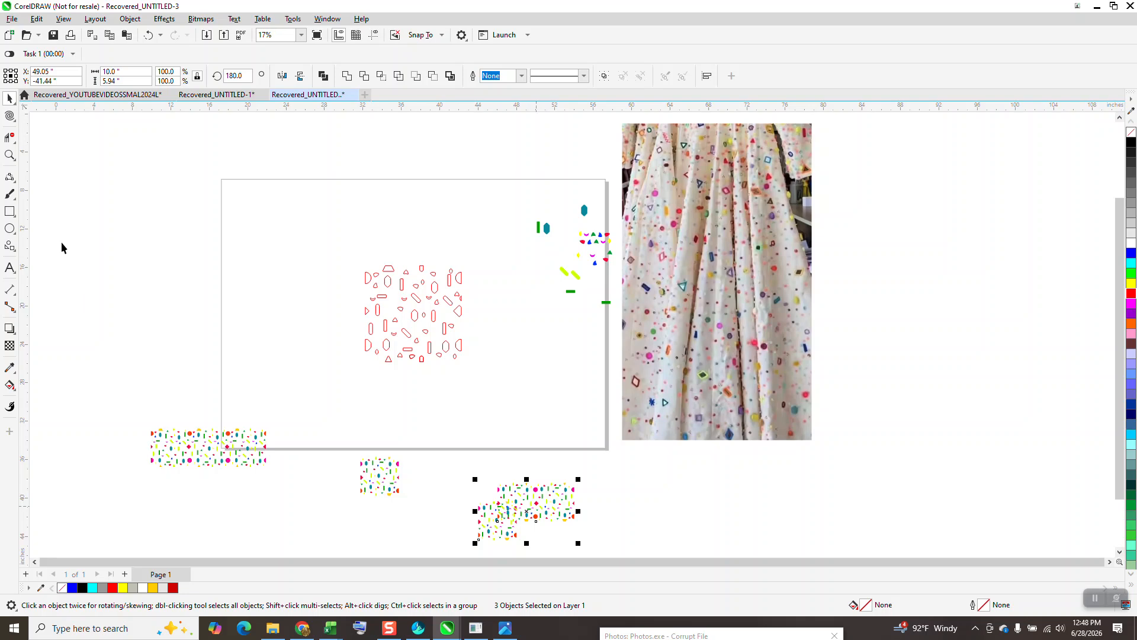
Step: Smart Fill the two upper half circles of the outline design in red, and undo a trial fill on the lower half octagon
click(10, 156)
drag(310, 241, 528, 340)
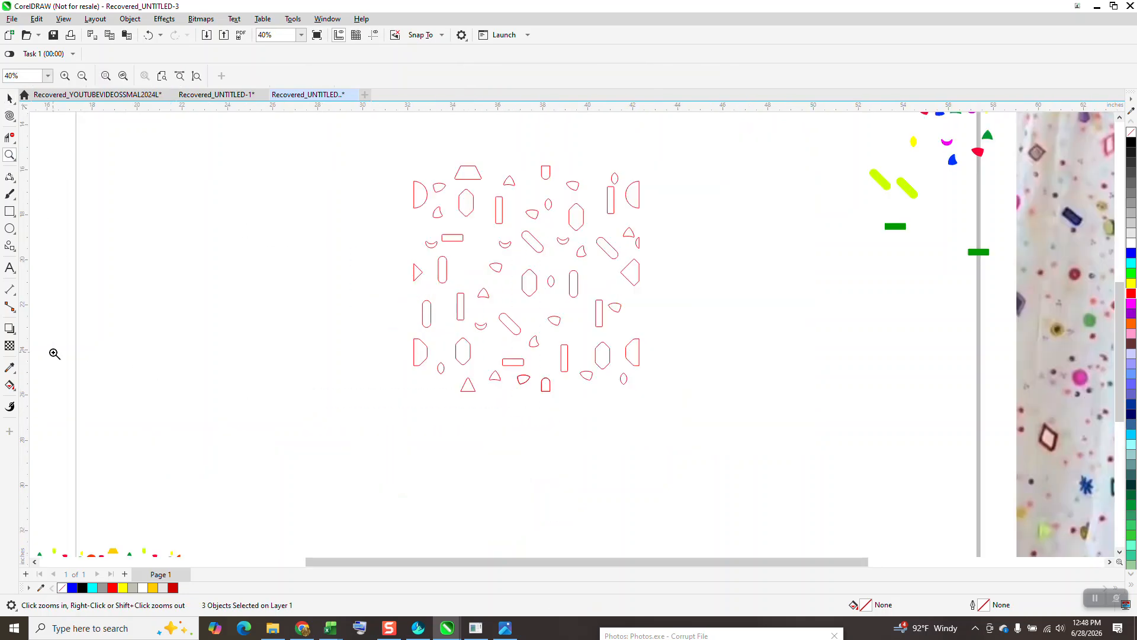
click(9, 385)
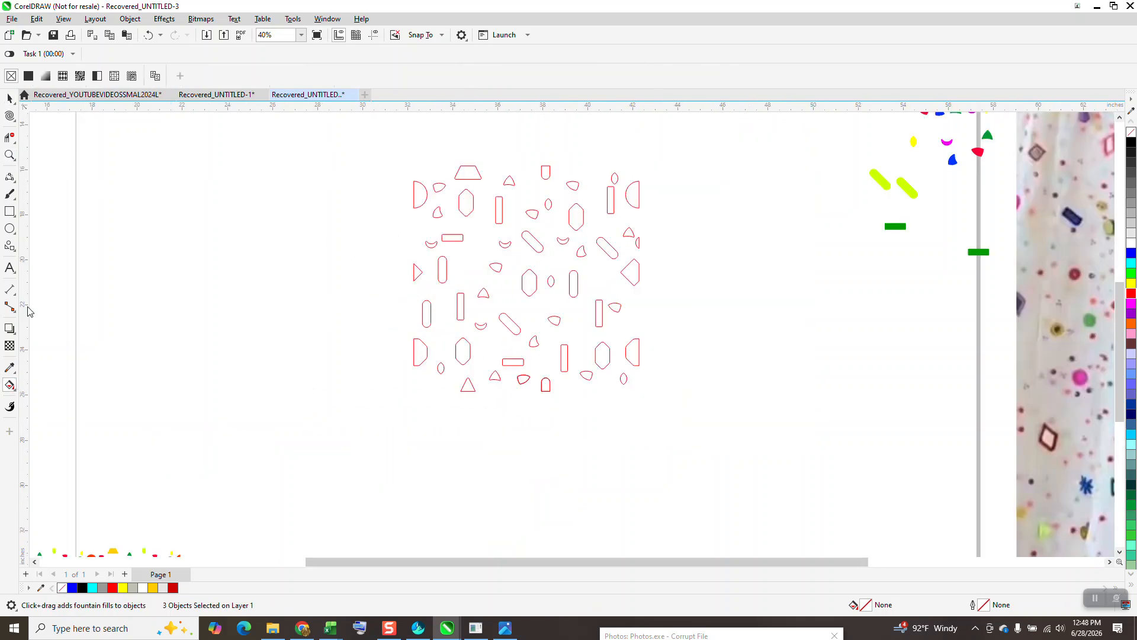
click(15, 394)
click(50, 397)
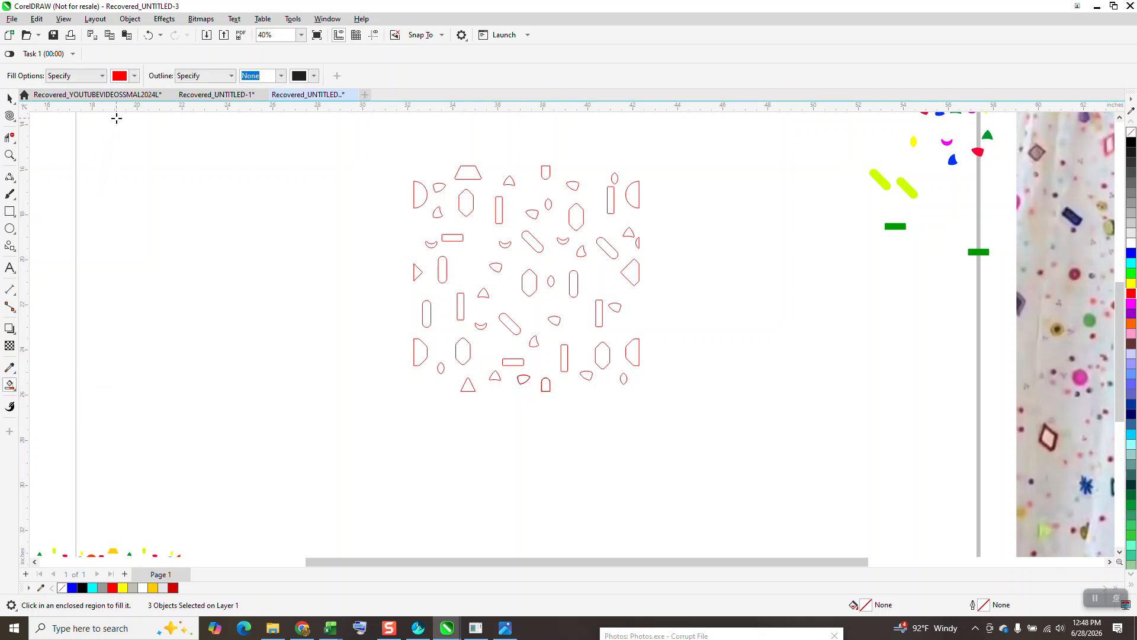
click(420, 197)
click(637, 196)
click(631, 350)
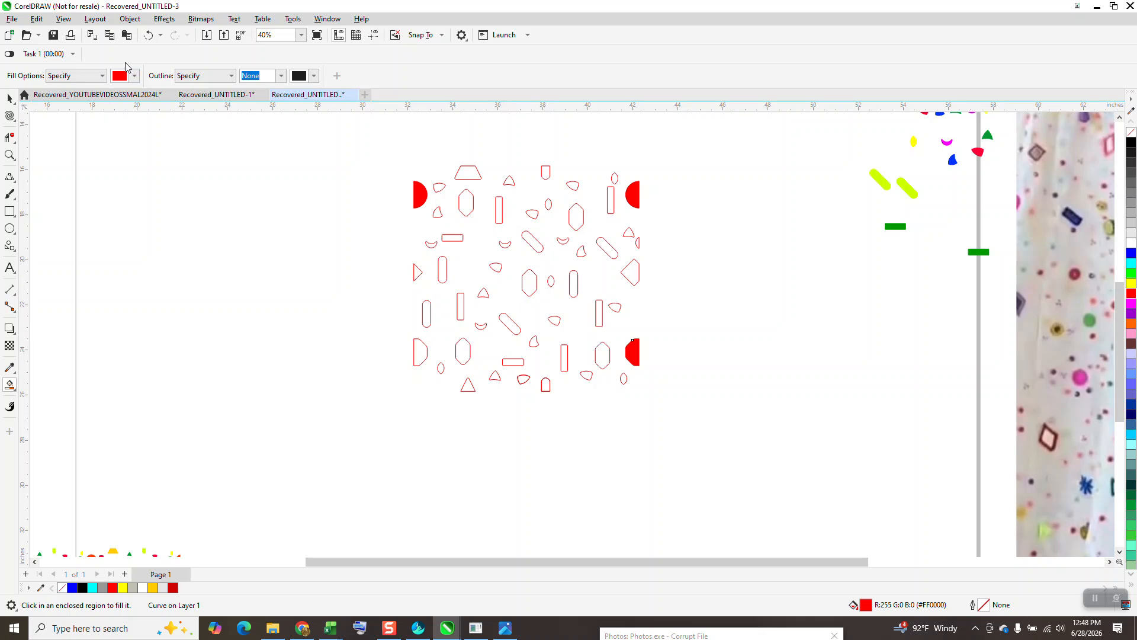
click(148, 35)
Step: Smart Fill the two upright bars near the design's left side and the two upper diagonal capsules with red
click(461, 302)
click(443, 271)
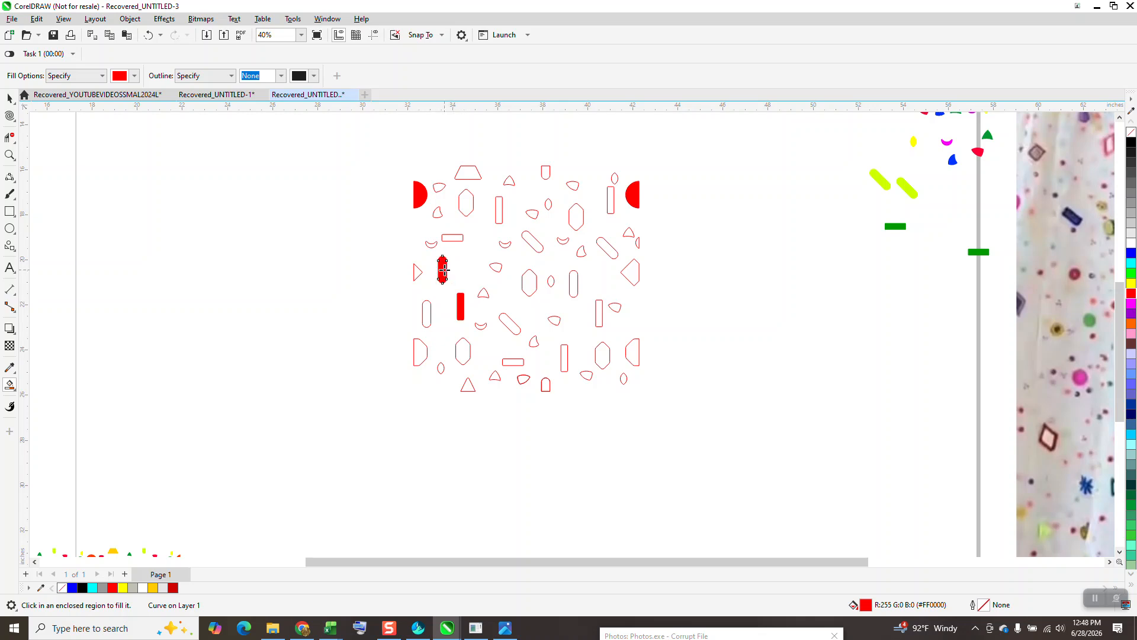
click(538, 245)
click(607, 250)
Step: Try a red fill on the cut capsule along the design's upper edge and the triangle along its lower edge, and undo both
click(547, 173)
click(470, 386)
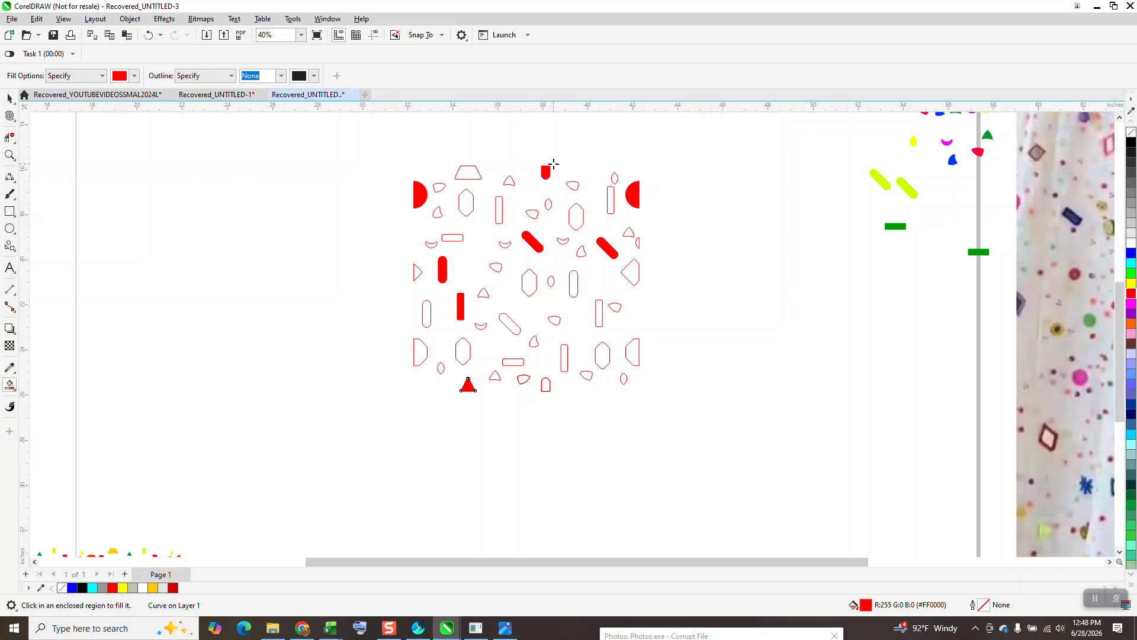
click(149, 36)
click(148, 35)
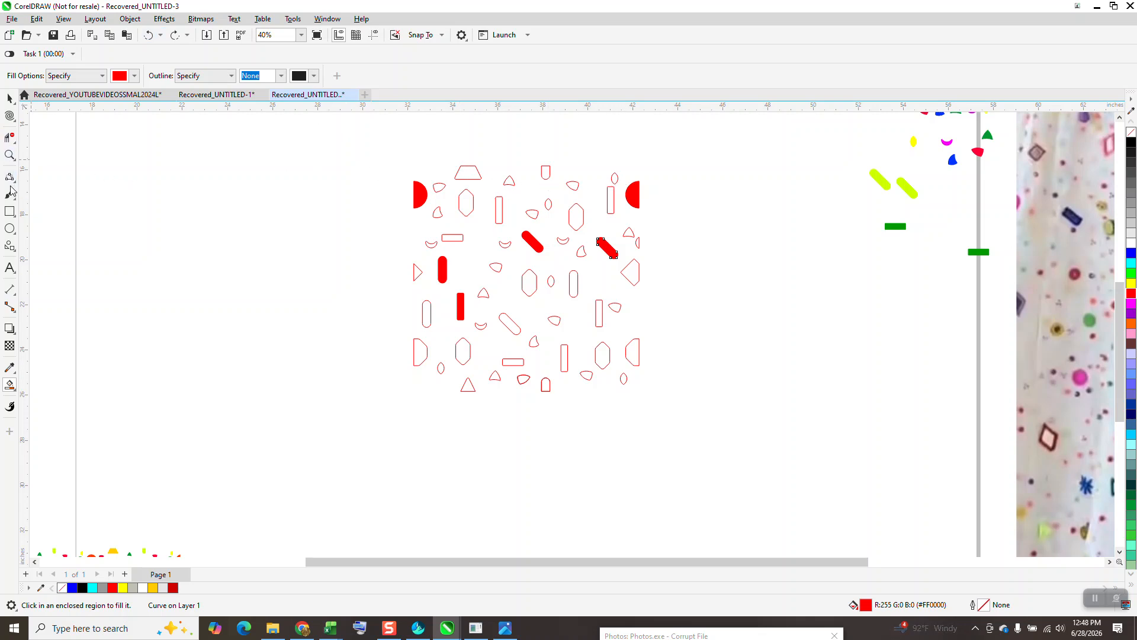
Step: Draw an unfilled square, center it on the page over the outline design, and set its size to 10 by 10 inches
click(10, 211)
drag(298, 167, 234, 360)
key(p)
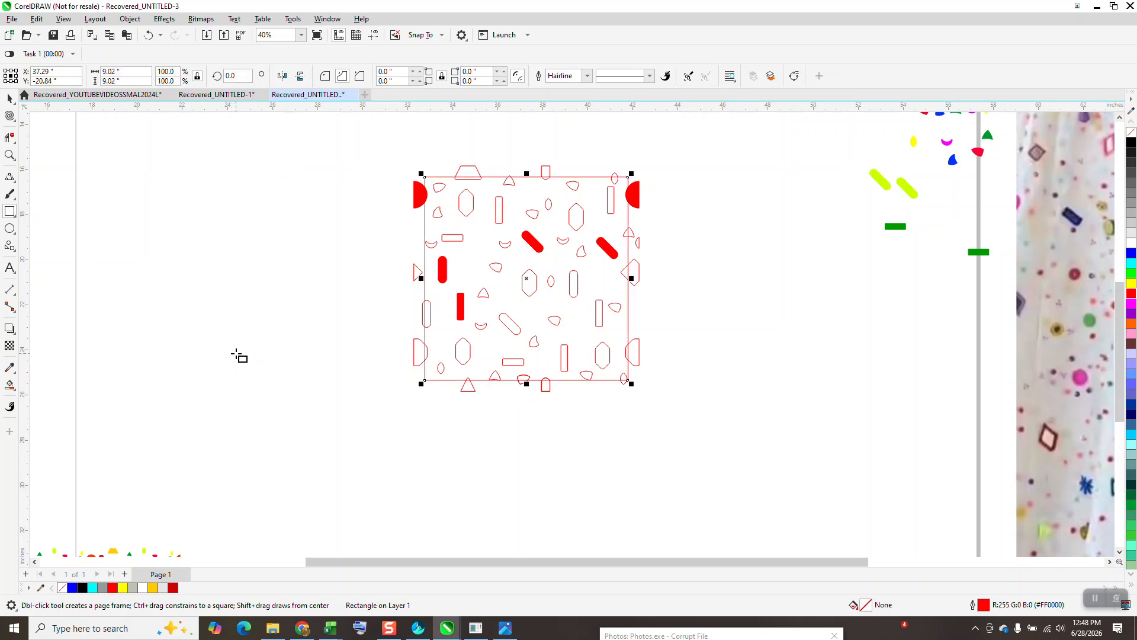
drag(131, 73, 70, 78)
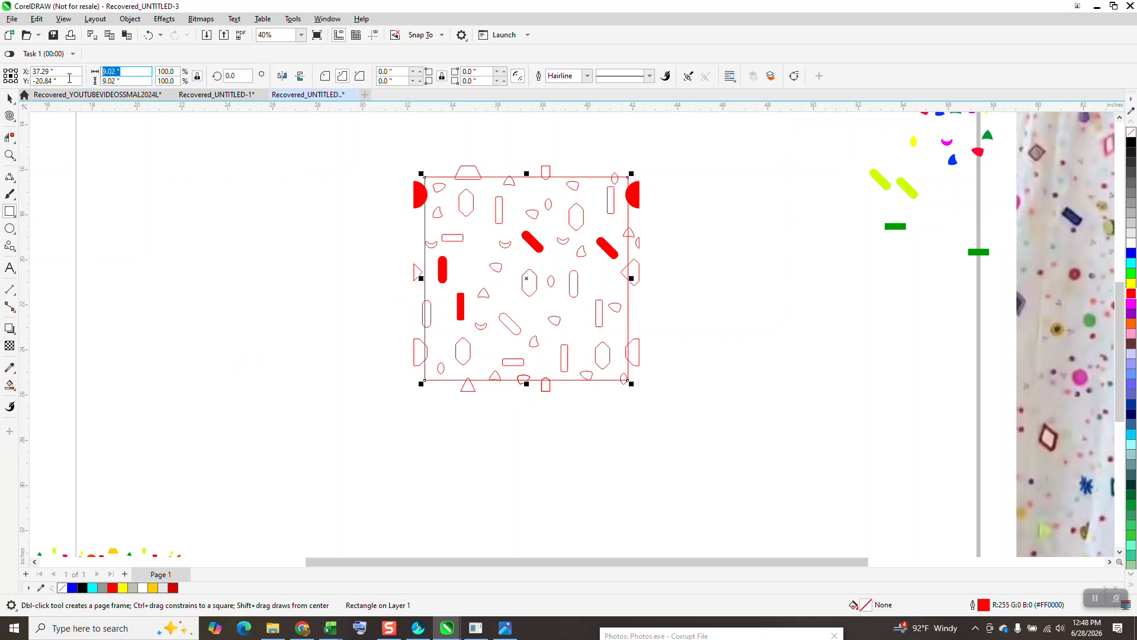
text(10)
key(Return)
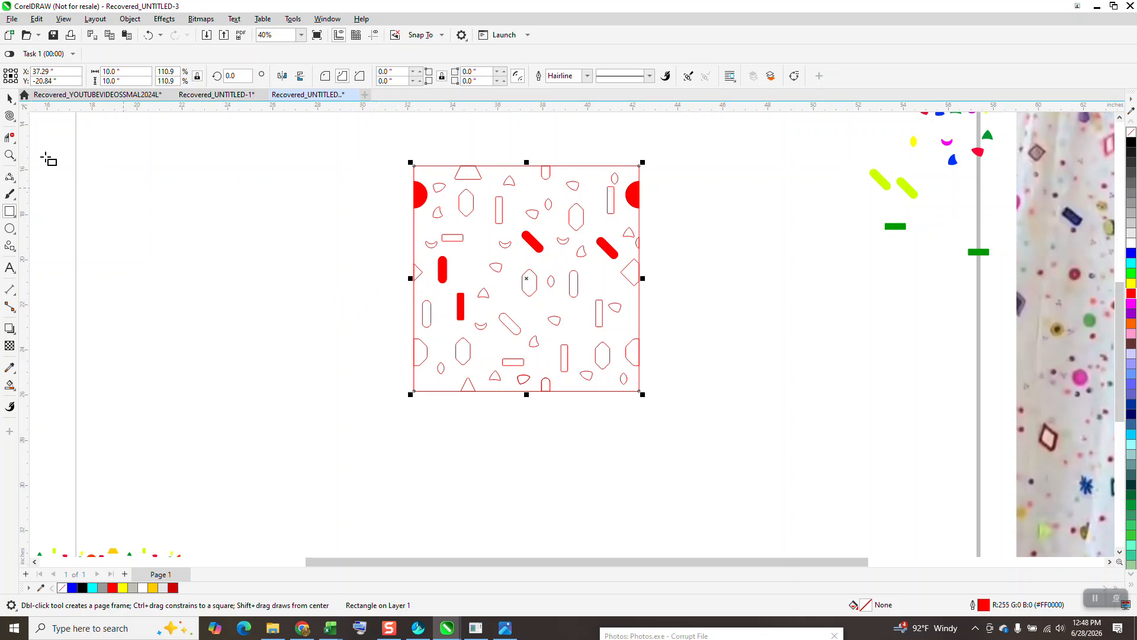
Step: Shift the square frame left until it is clear of the design, and return it to its place over the design
click(10, 99)
key(Left)
key(Left)
key(Left)
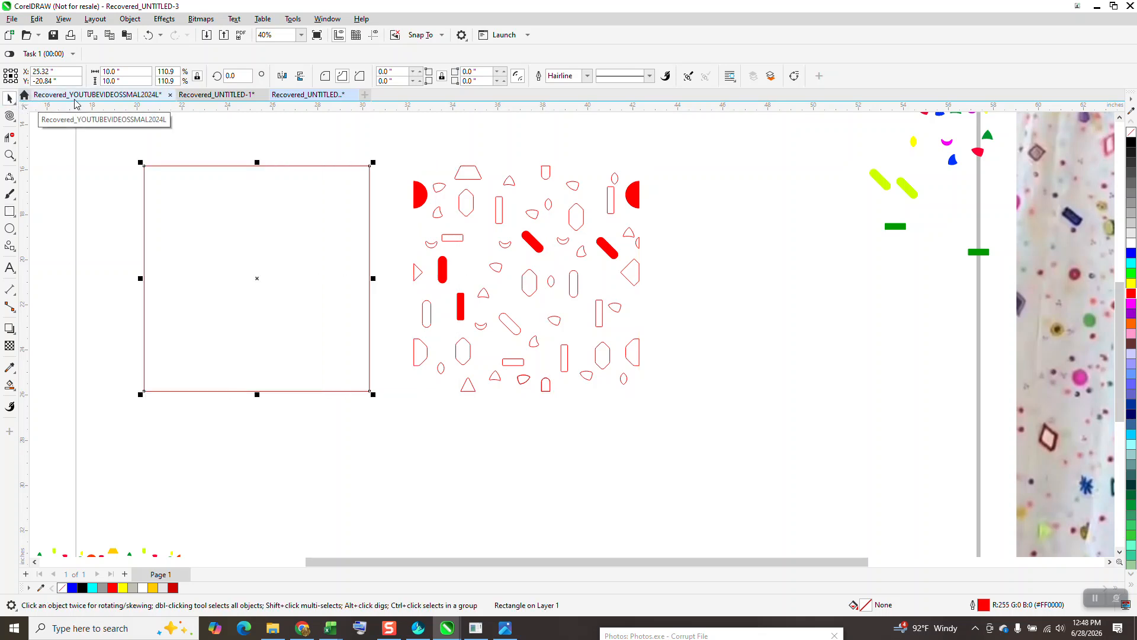
key(Right)
key(Right)
key(Right)
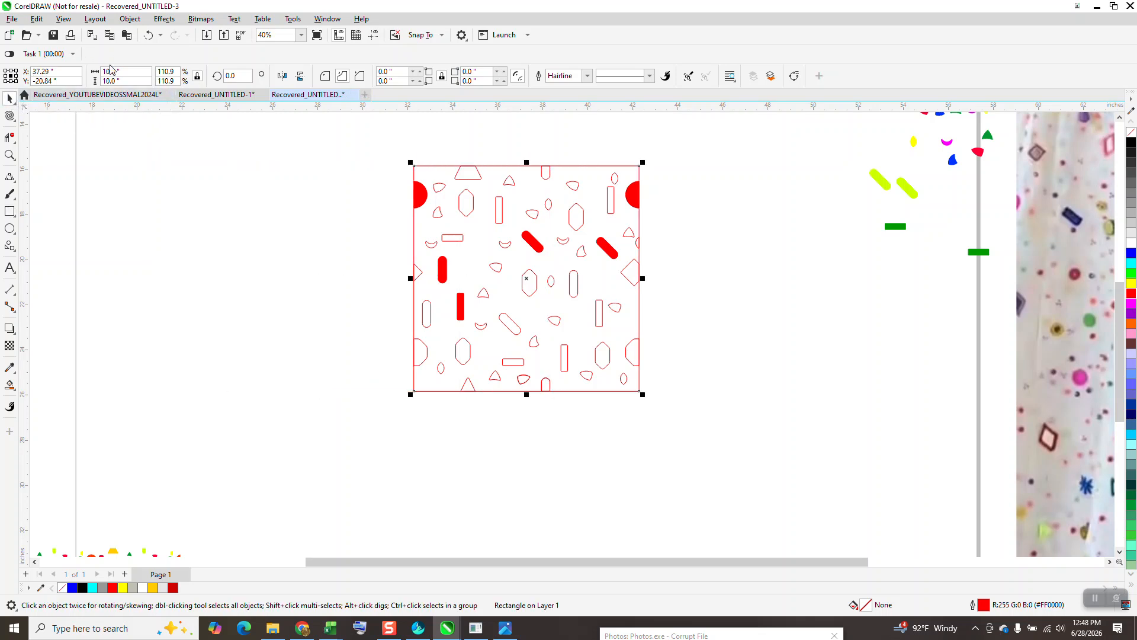
Step: Smart Fill the trapezoid on the frame's upper edge, the triangle on its lower edge and both cut diamond parts at the sides in blue
click(9, 385)
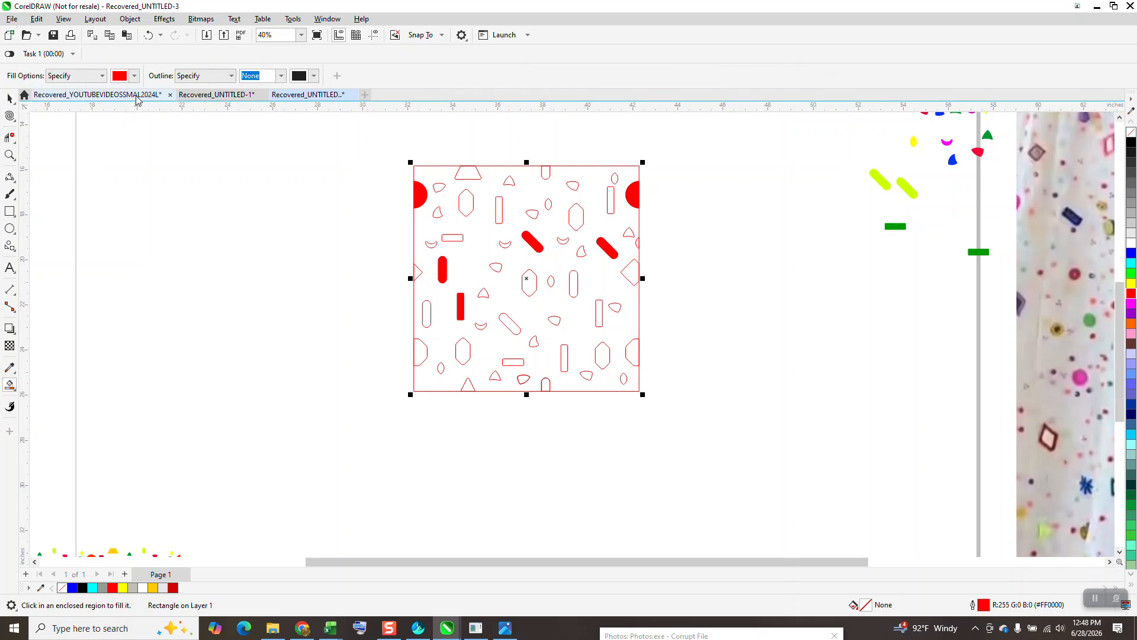
click(121, 76)
click(170, 150)
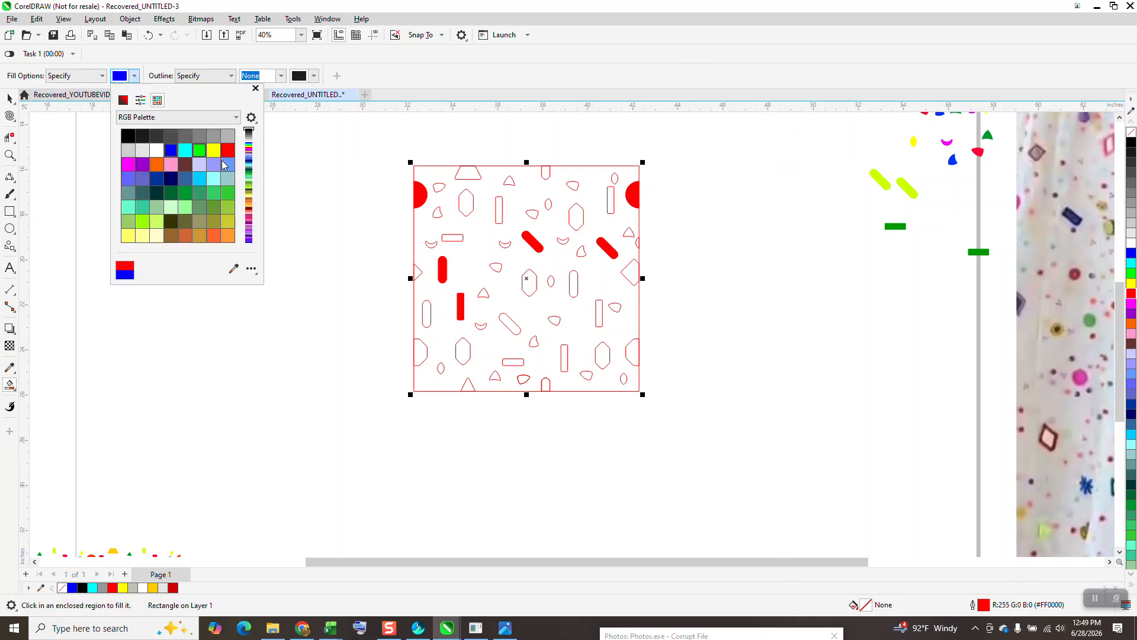
click(468, 180)
click(468, 174)
click(468, 386)
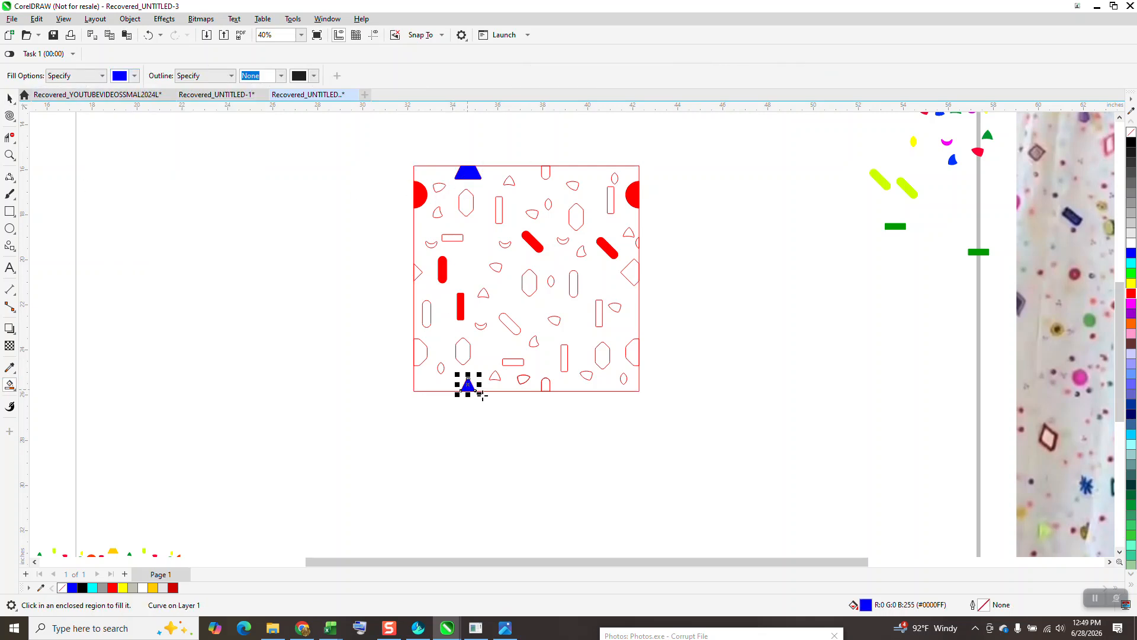
click(632, 274)
click(418, 274)
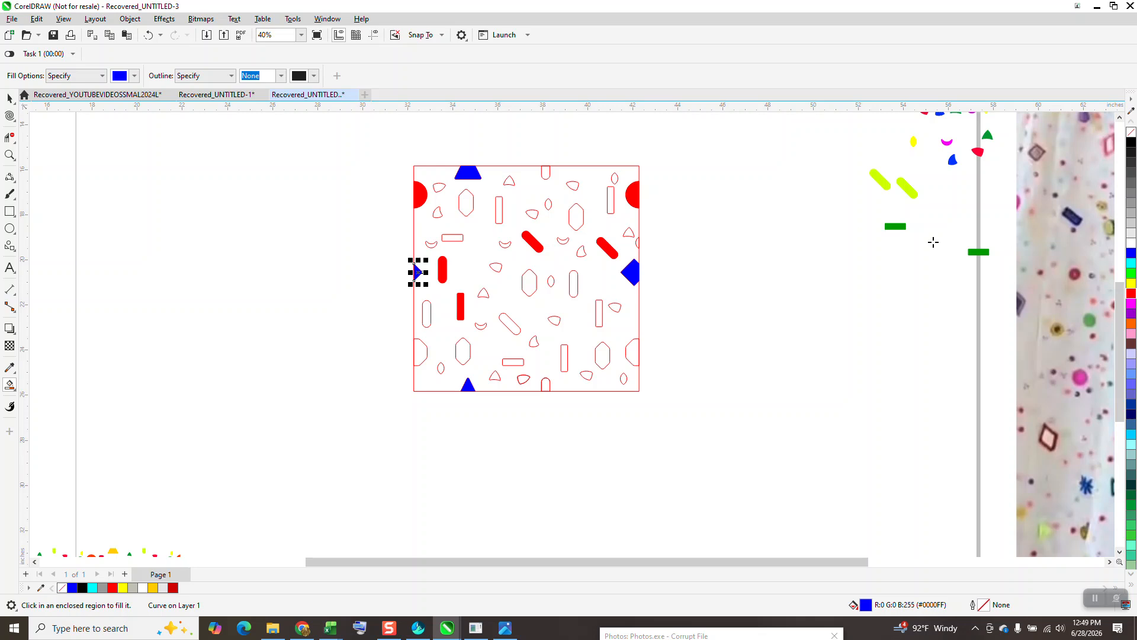
Step: Smart Fill the two cut capsule parts on the frame's upper and lower edges in bright green
click(135, 76)
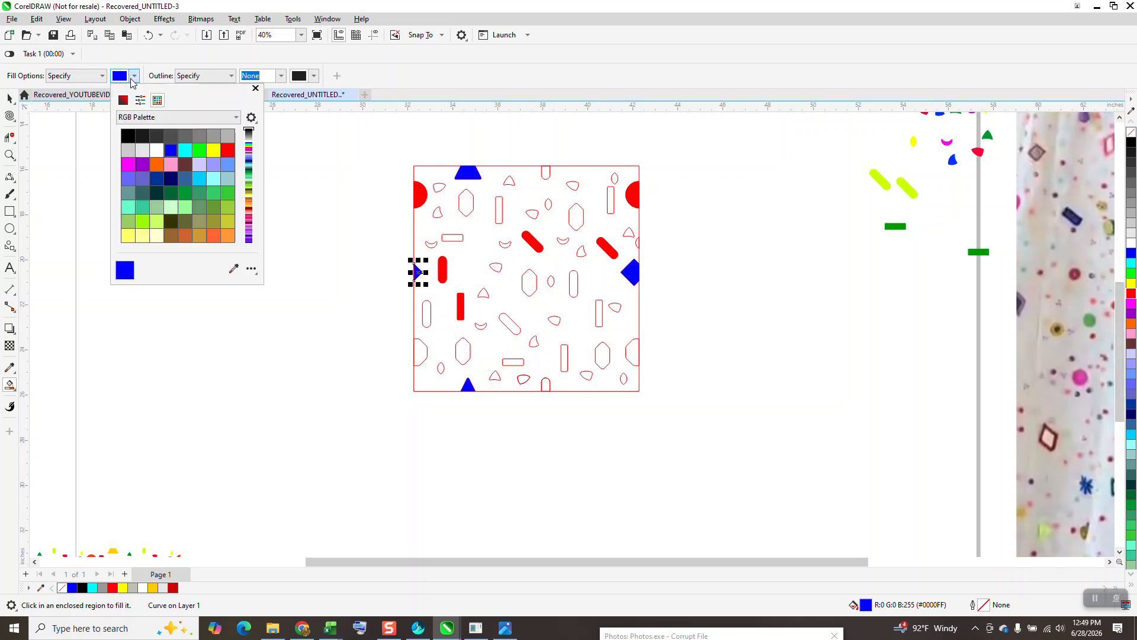
click(199, 149)
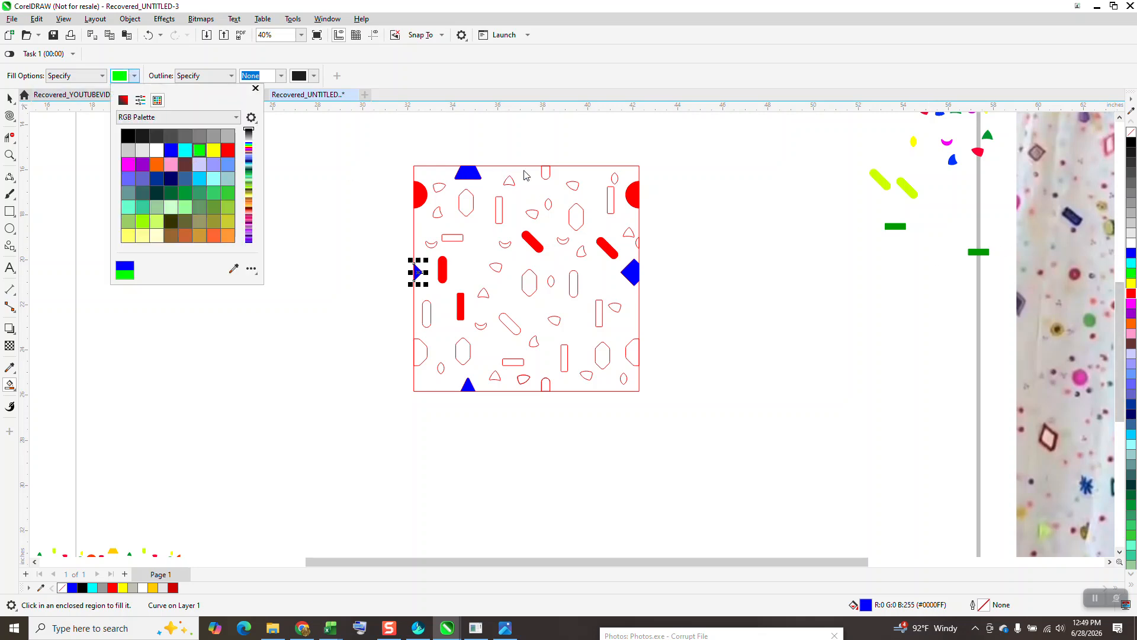
click(545, 173)
click(546, 173)
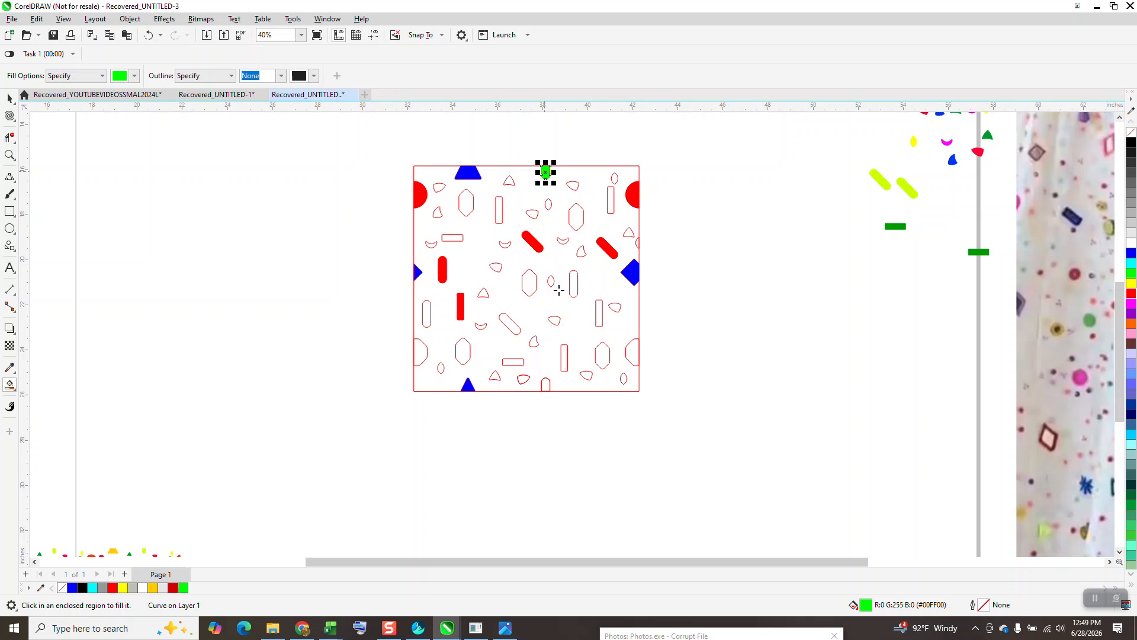
click(547, 387)
Step: Smart Fill six small shapes across the design in green: three rounded triangles, a crescent, an oval and the wedge near the right edge
click(483, 292)
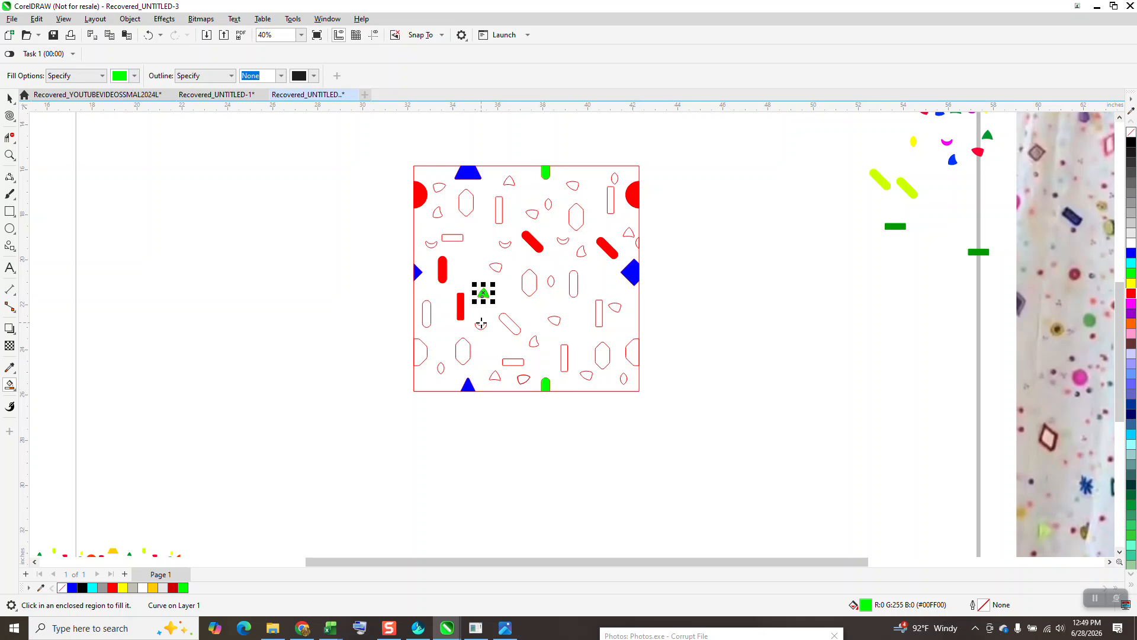
click(482, 327)
click(616, 308)
click(549, 206)
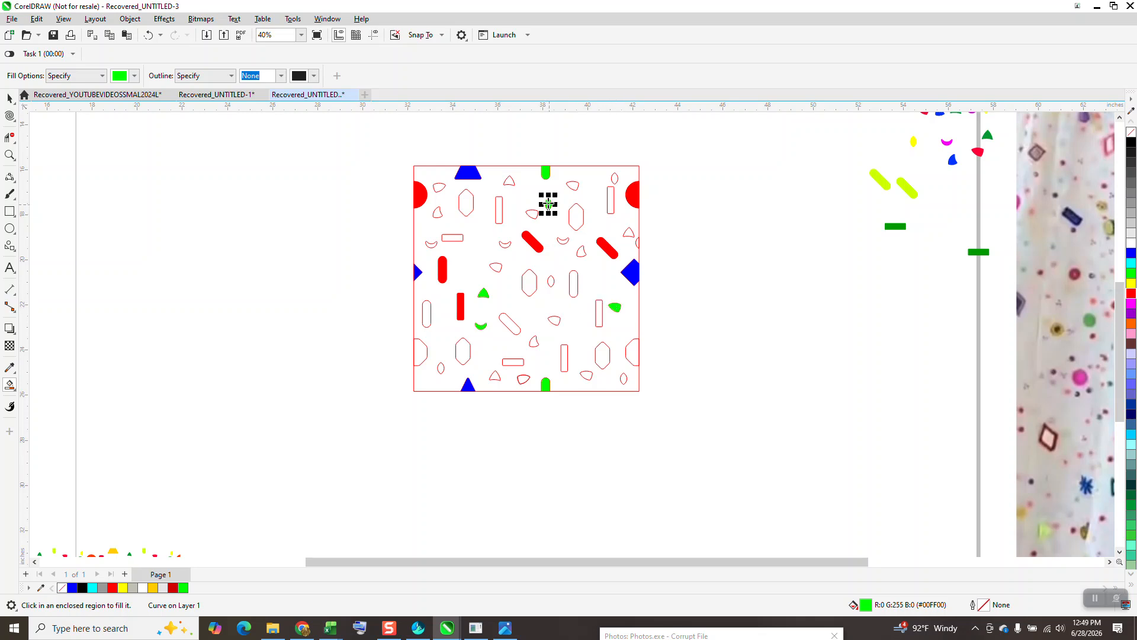
click(510, 182)
click(437, 214)
Step: Smart Fill both lower half octagons, the upper upright bar, the upright capsule right of center, the lower diagonal capsule and the lower horizontal bar in purple
click(134, 75)
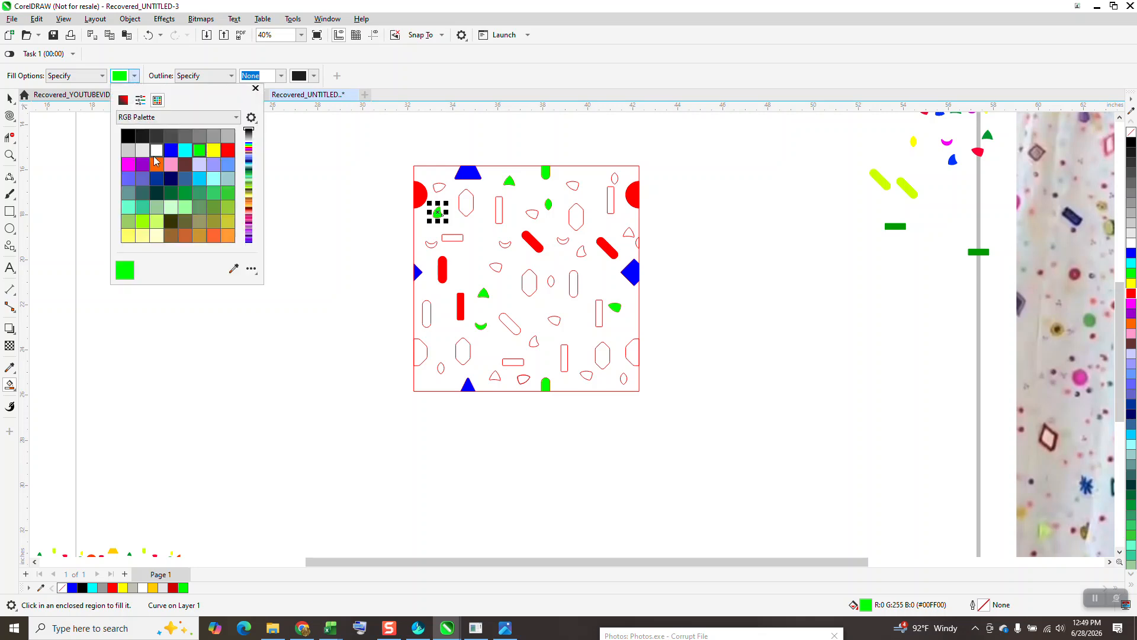
click(142, 165)
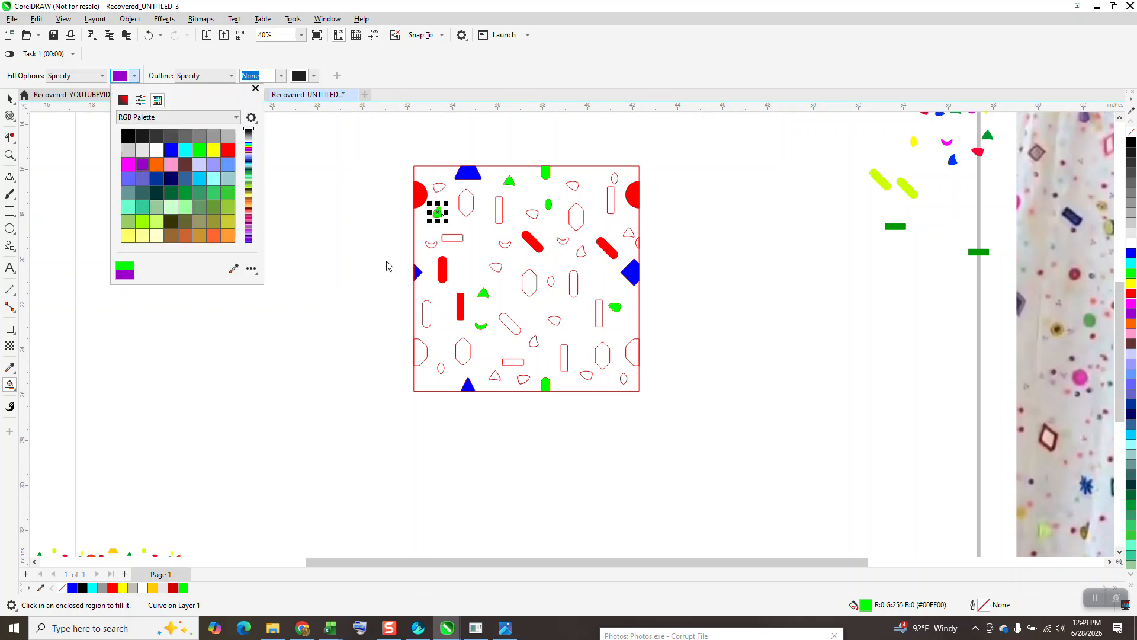
click(417, 346)
click(631, 352)
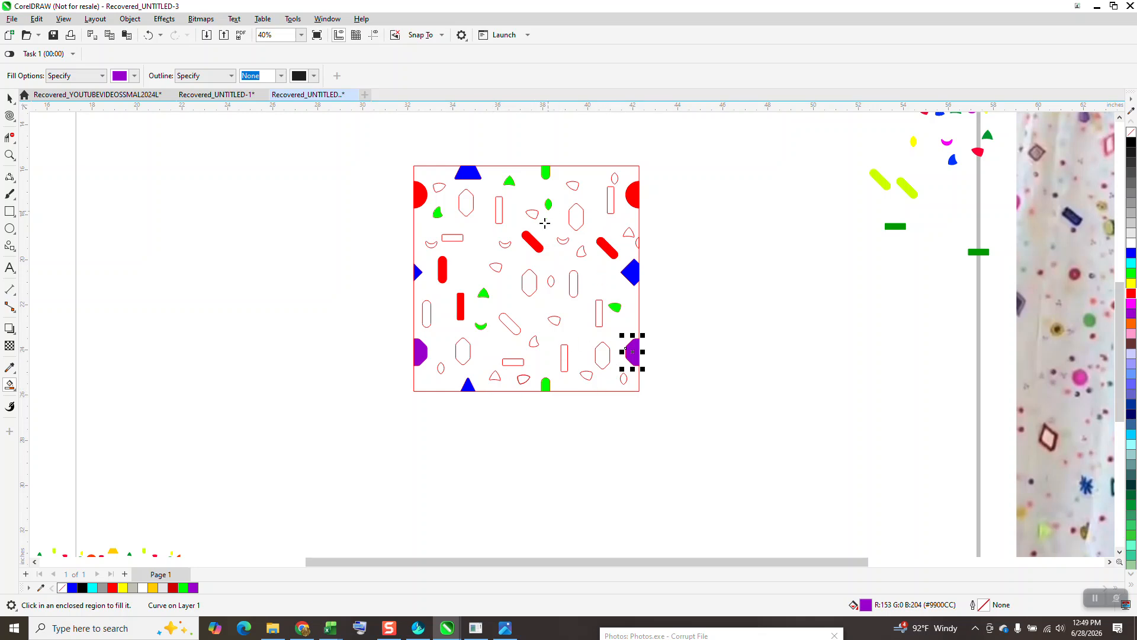
click(498, 214)
click(573, 280)
click(514, 328)
click(513, 363)
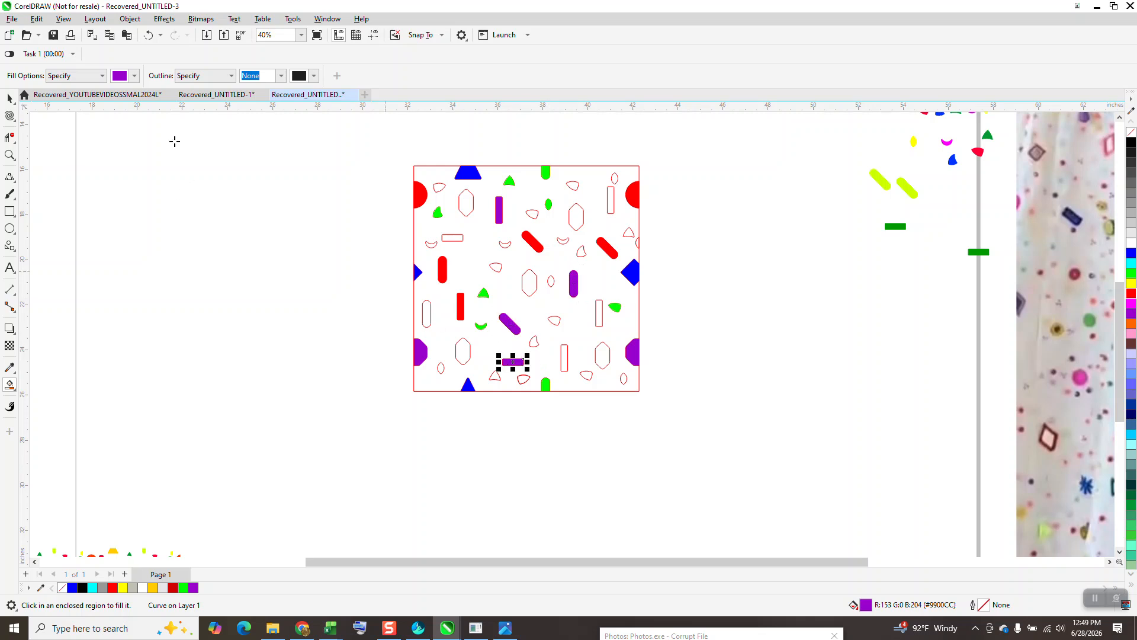
Step: Smart Fill the two upper elongated octagons and the one at the design's center in orange
click(134, 76)
click(156, 165)
click(466, 206)
click(529, 282)
click(576, 227)
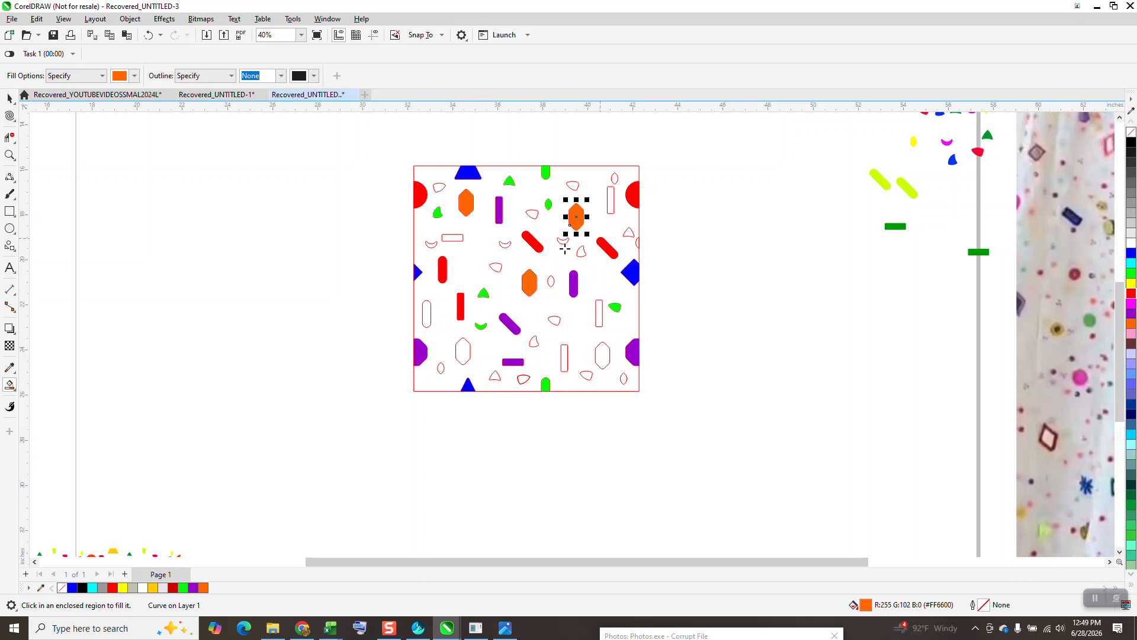
Step: Smart Fill the two elongated octagons in the lower part of the design in yellow
click(135, 75)
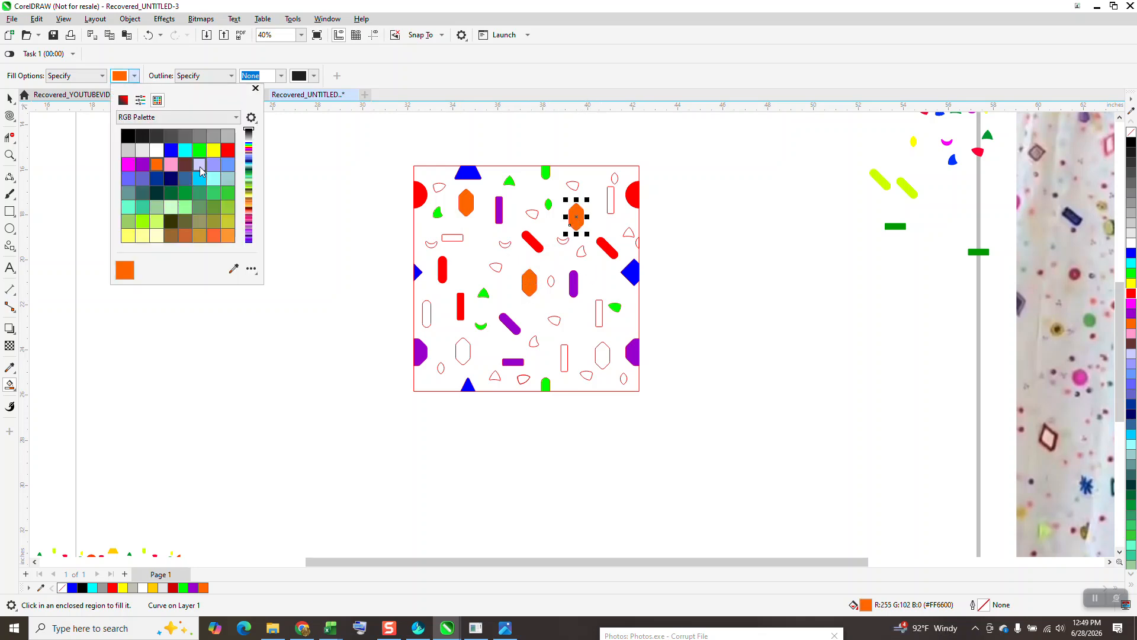
click(213, 150)
click(467, 357)
click(464, 353)
click(601, 358)
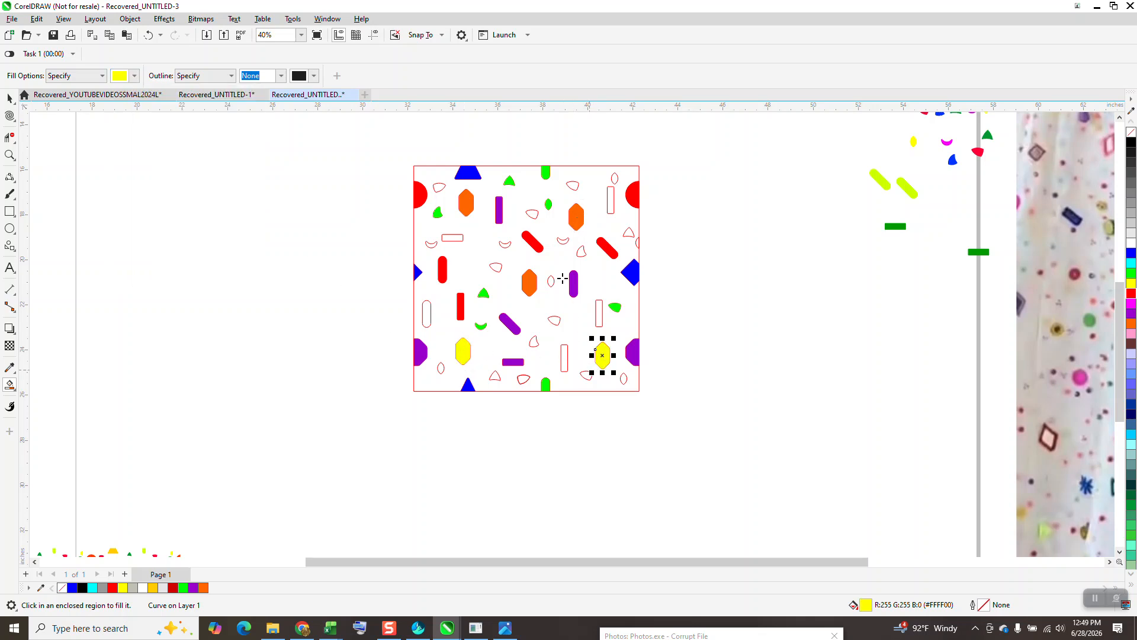
Step: Smart Fill two small wedges near the upper edge, the horizontal bar at the left and the upright capsule below it in yellow
click(573, 186)
click(439, 186)
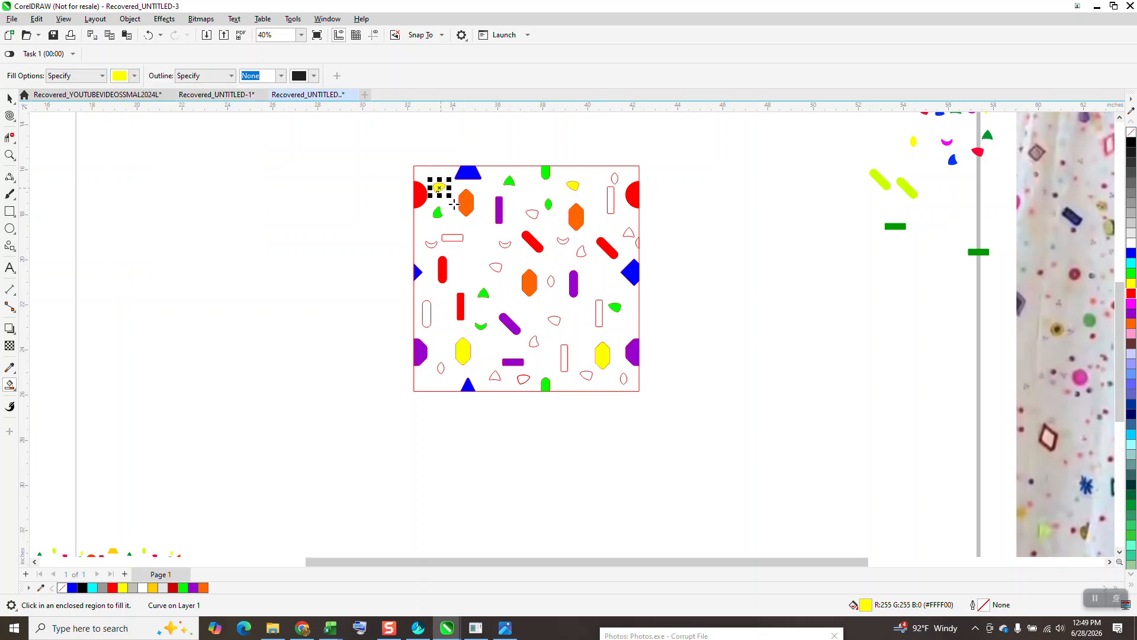
click(452, 238)
click(427, 313)
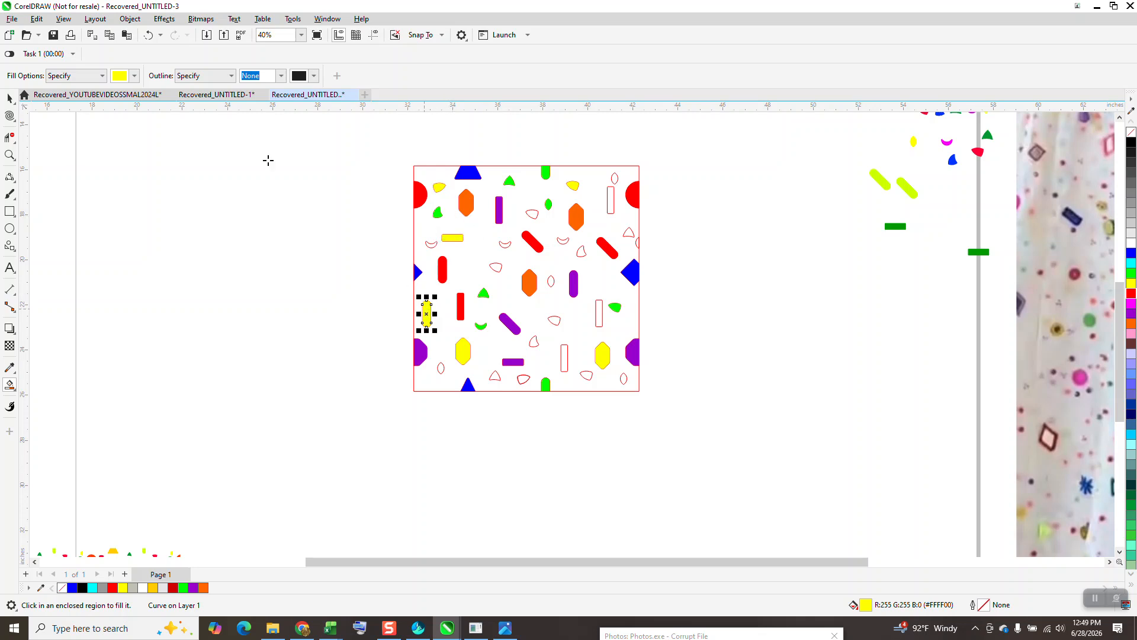
Step: Smart Fill the small wedge and upright bar in the lower middle and the small wedge above the central red capsule in magenta, undoing one misplaced fill
click(134, 76)
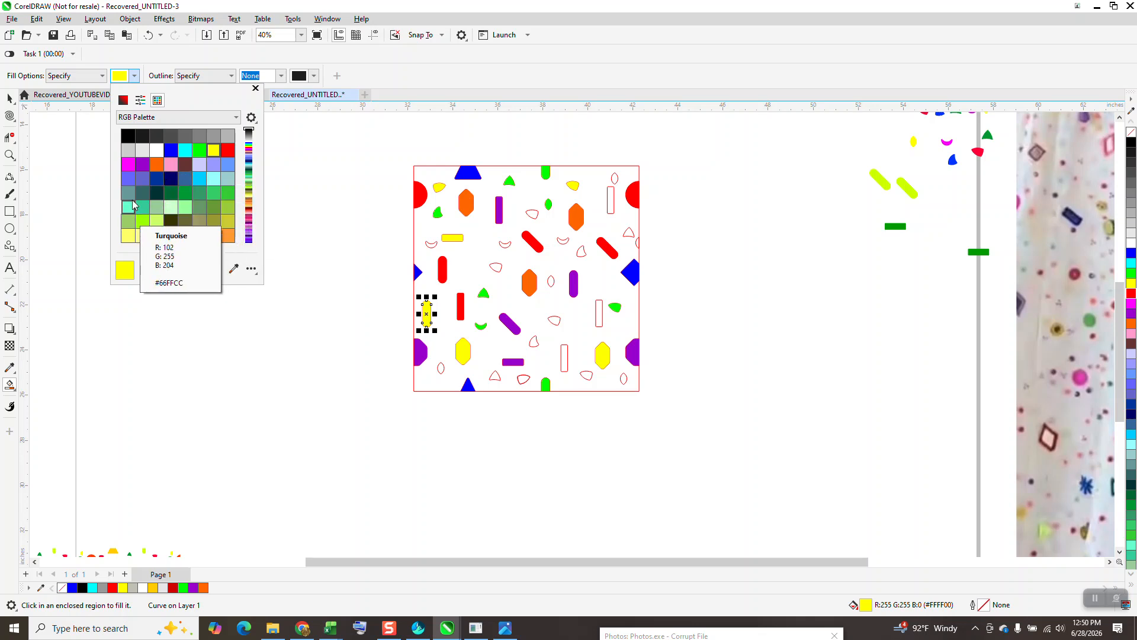
click(129, 165)
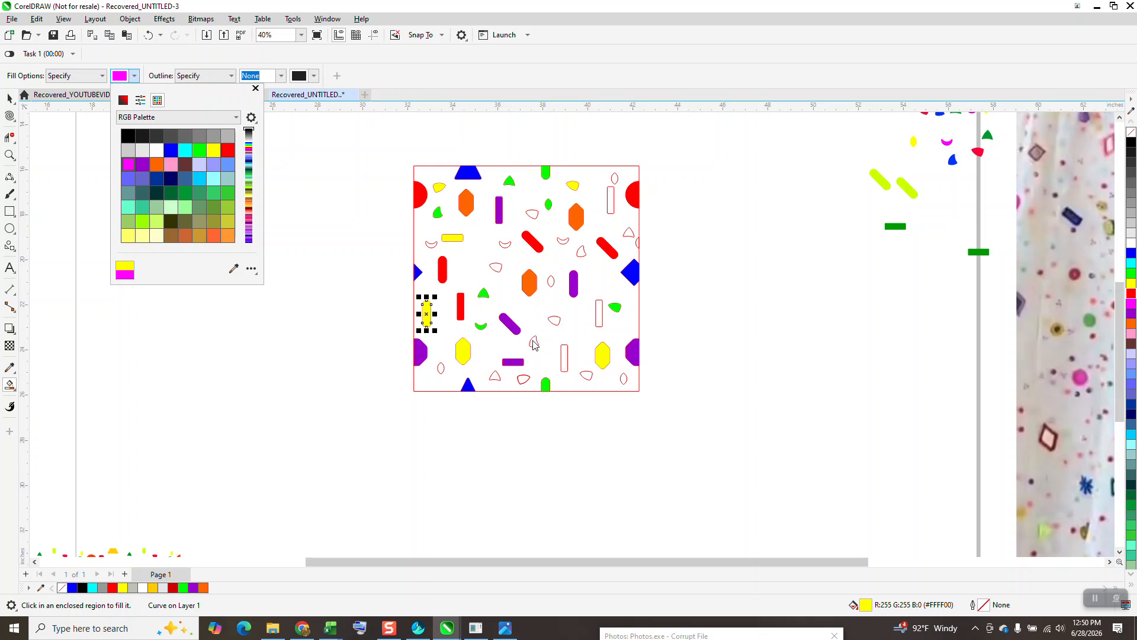
click(534, 344)
click(533, 343)
click(564, 358)
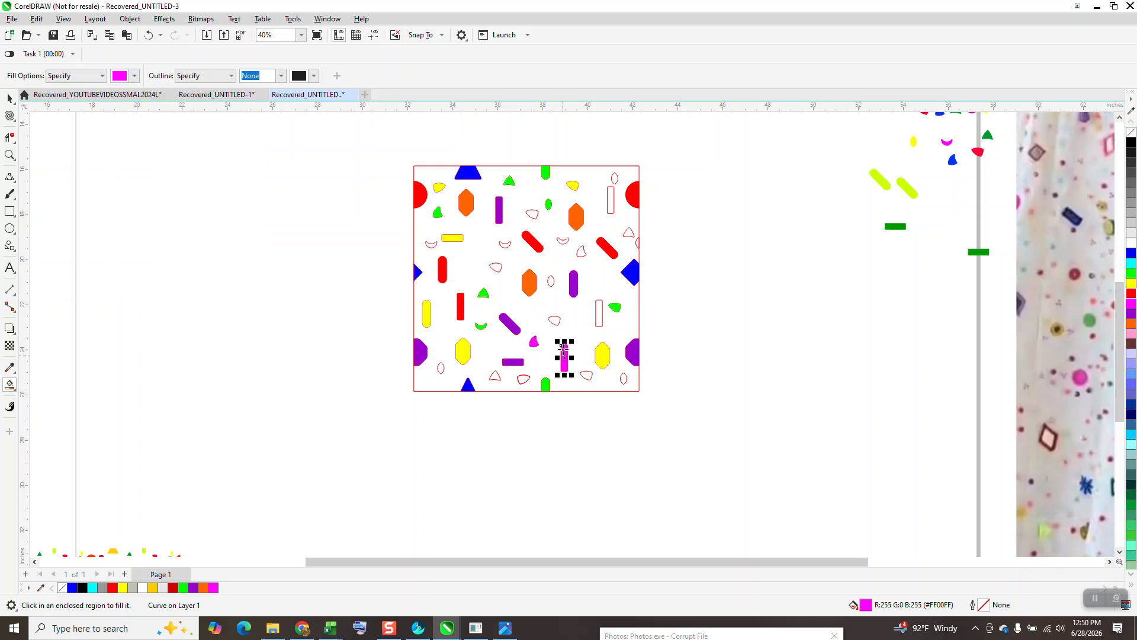
click(533, 219)
click(148, 35)
click(535, 215)
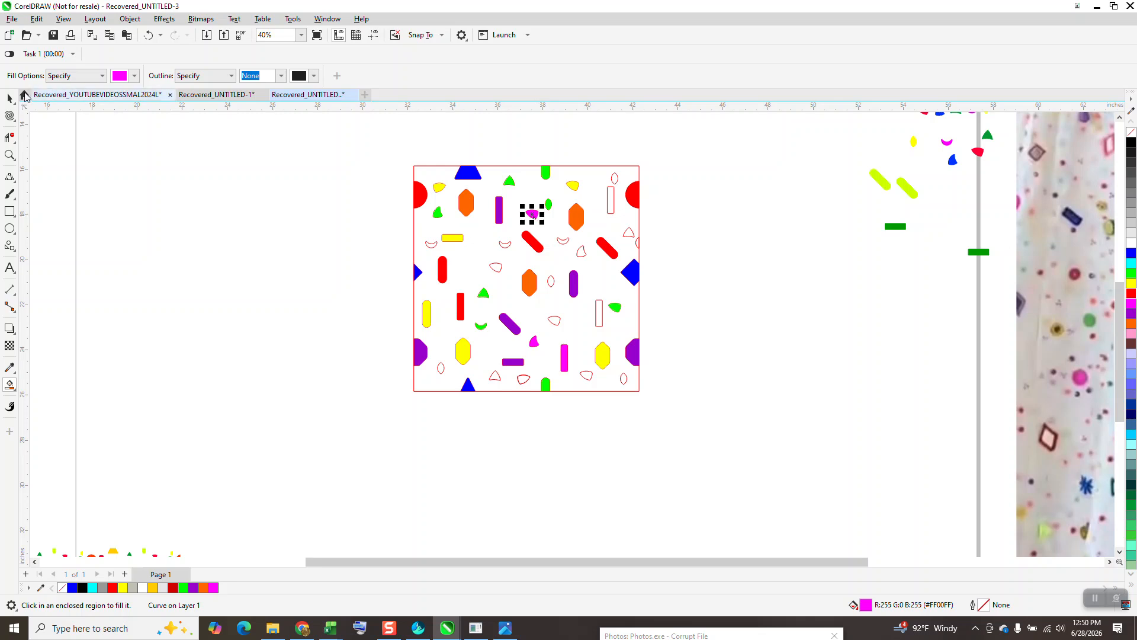
Step: Smart Fill the two upright bars on the design's right side, the small oval near the center and the wedge left of the central octagon in black
key(space)
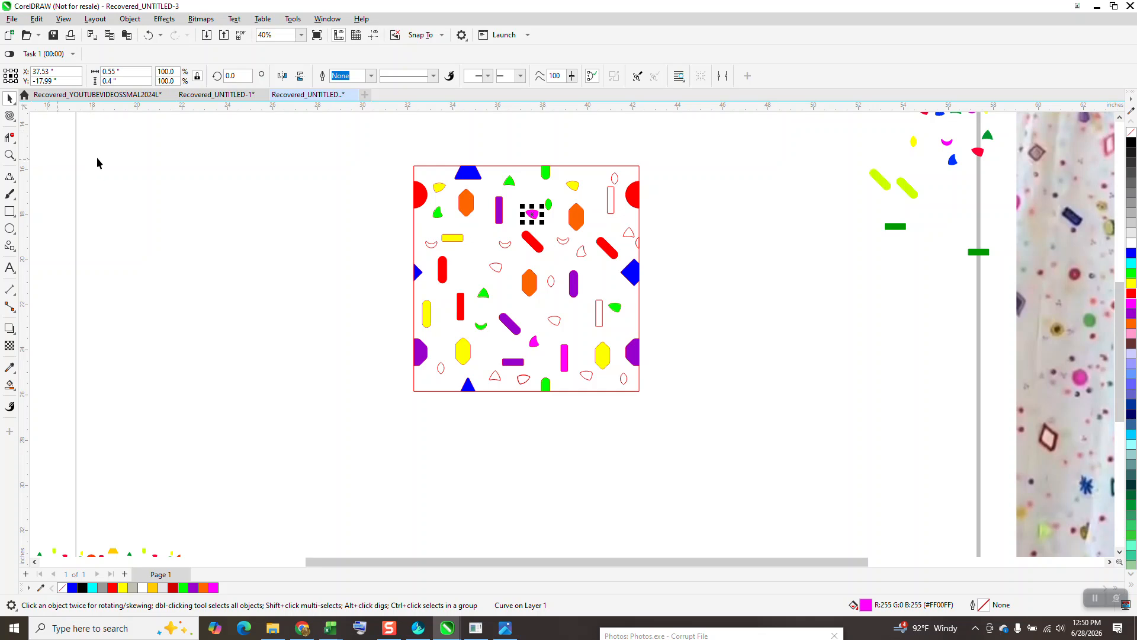
click(17, 396)
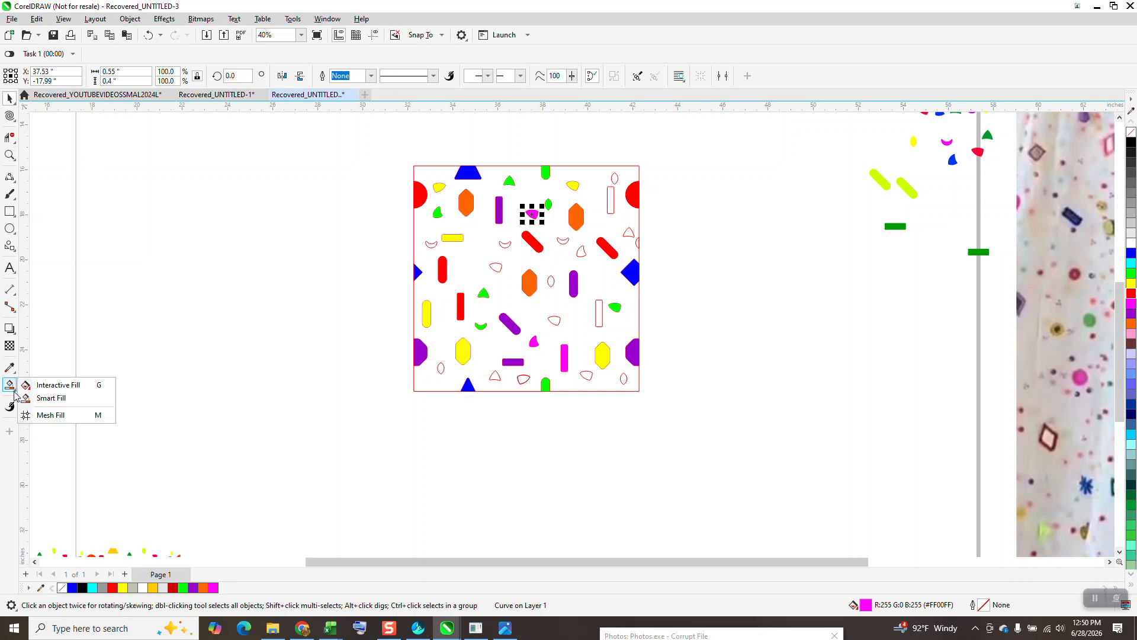
click(50, 398)
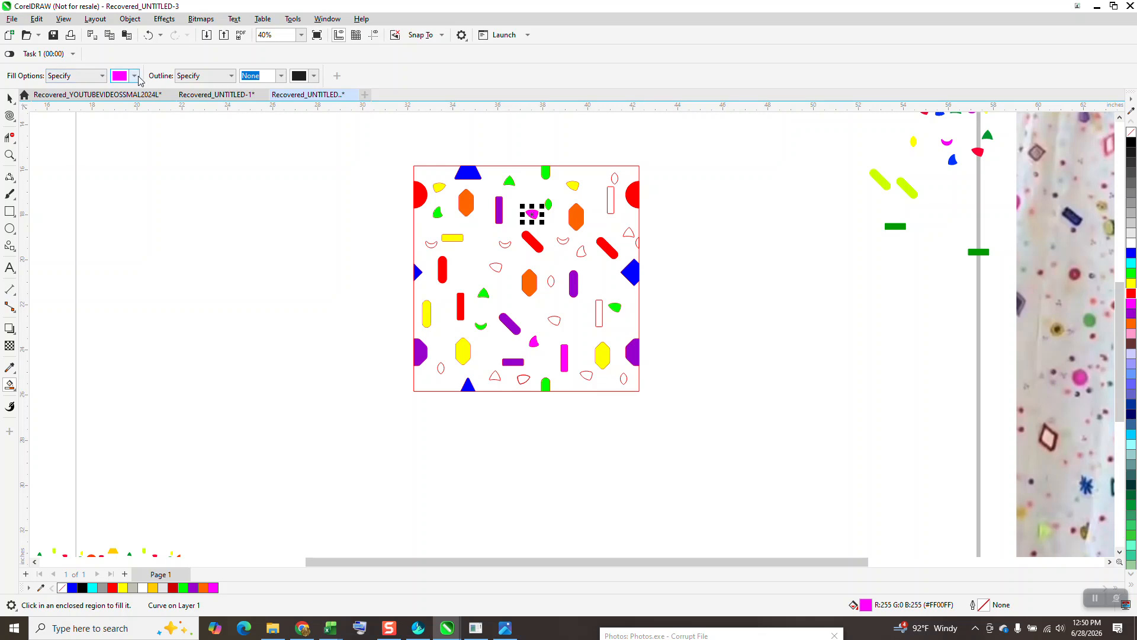
click(135, 76)
click(128, 136)
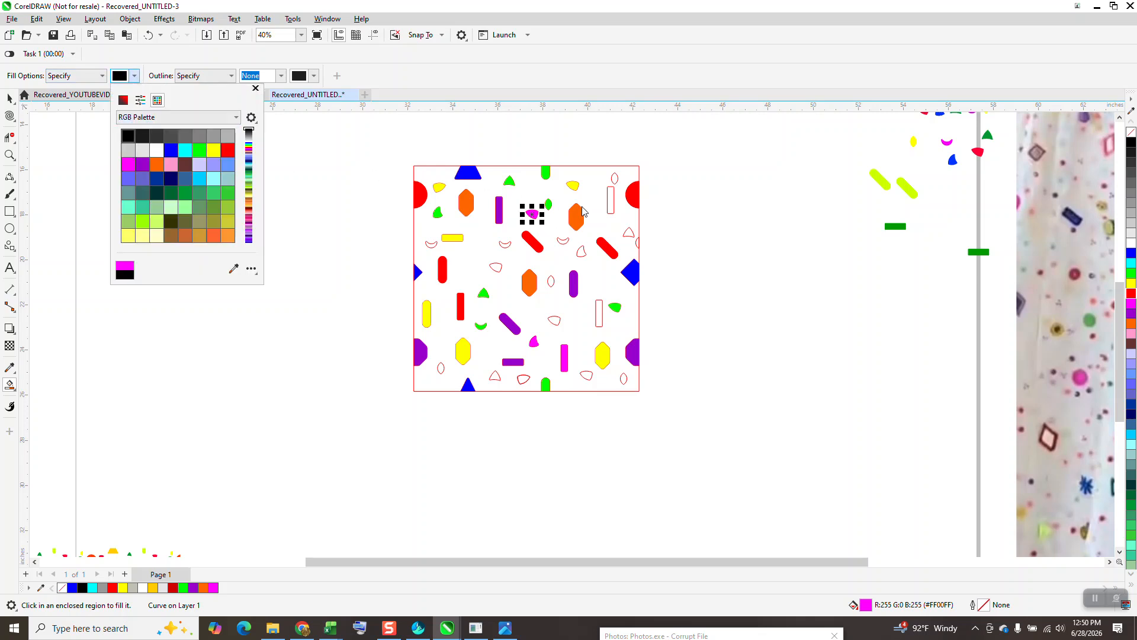
click(611, 205)
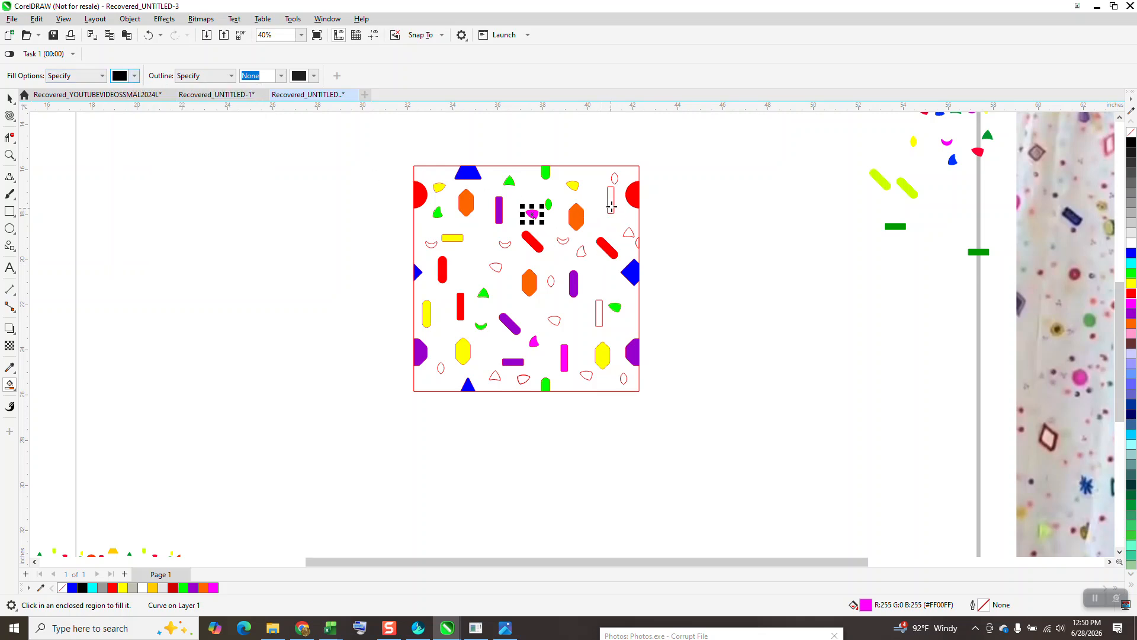
click(612, 203)
click(600, 316)
click(551, 282)
click(498, 268)
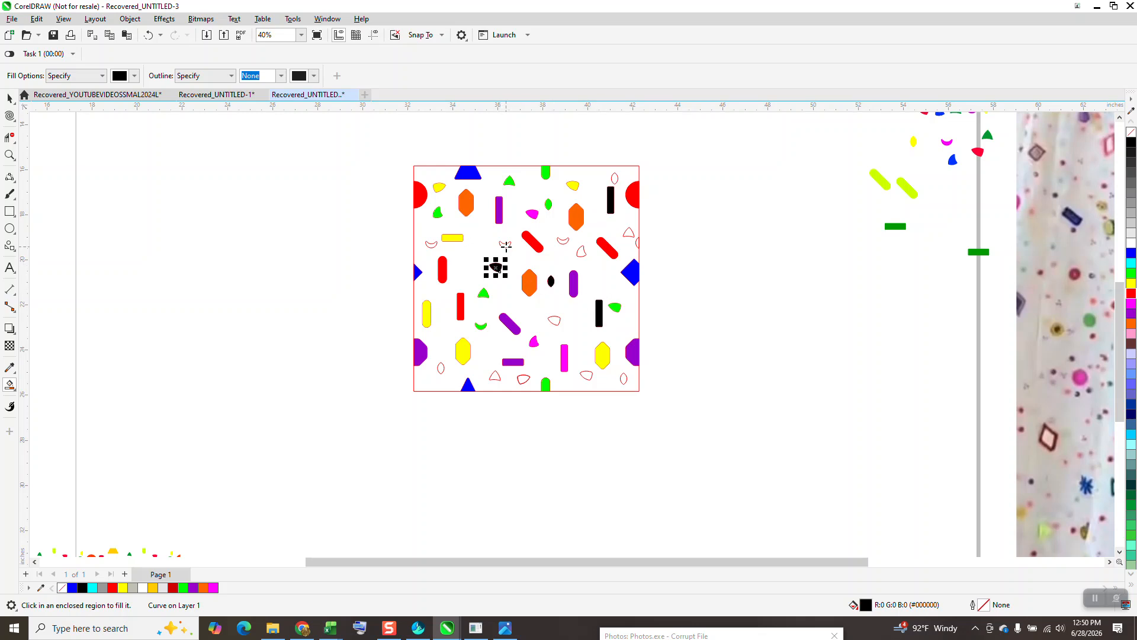
Step: Smart Fill the three crescents across the upper middle of the design and the small wedge beside the right one in black
click(506, 246)
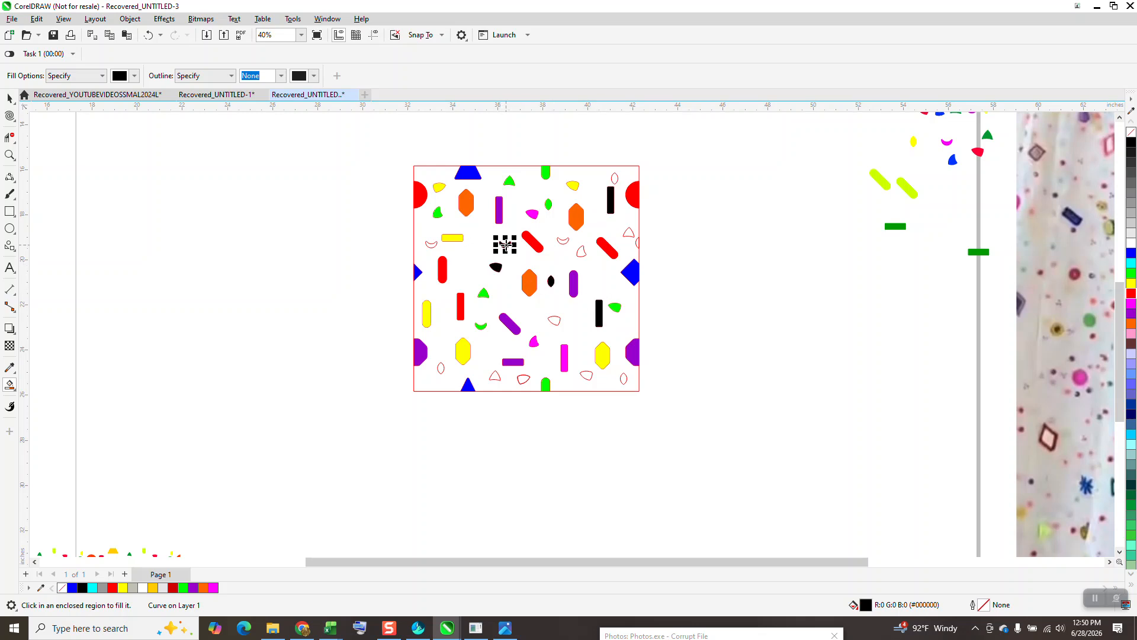
click(581, 251)
click(562, 241)
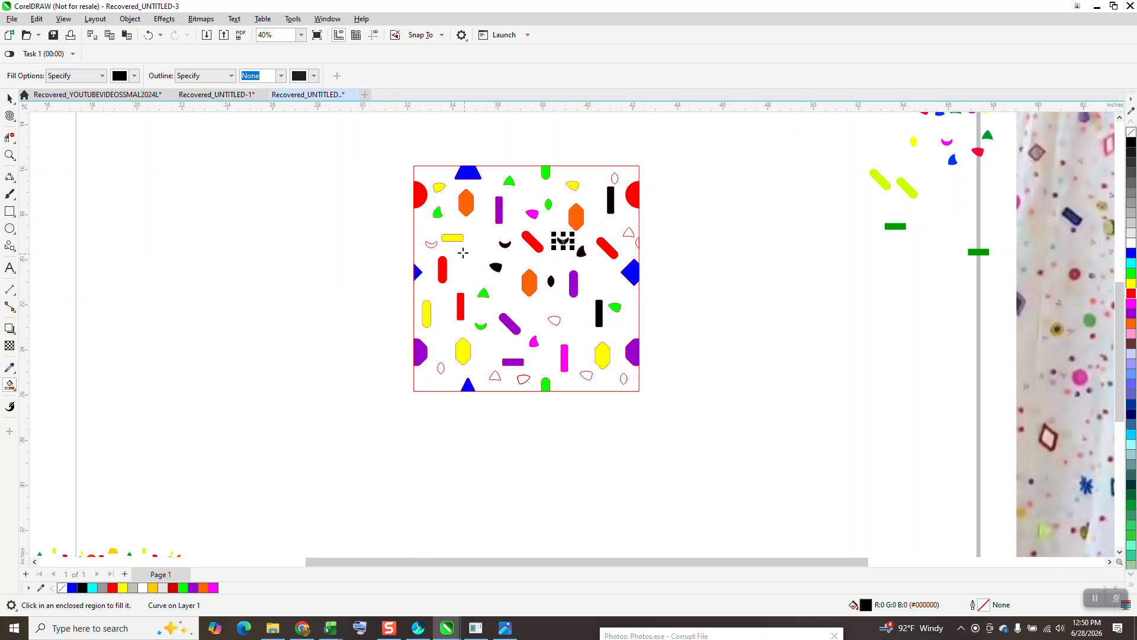
click(433, 244)
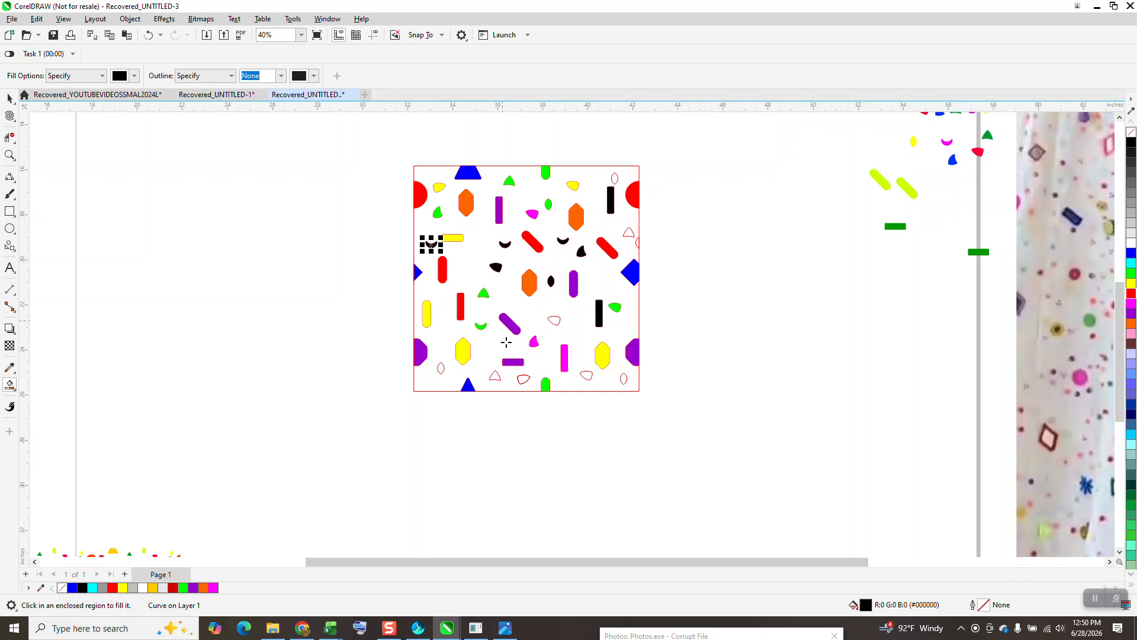
Step: Smart Fill the wedge near the lower edge in black, and recolor eight black bars, wedges, crescents and the oval pink (#FF99CC)
click(495, 375)
click(9, 98)
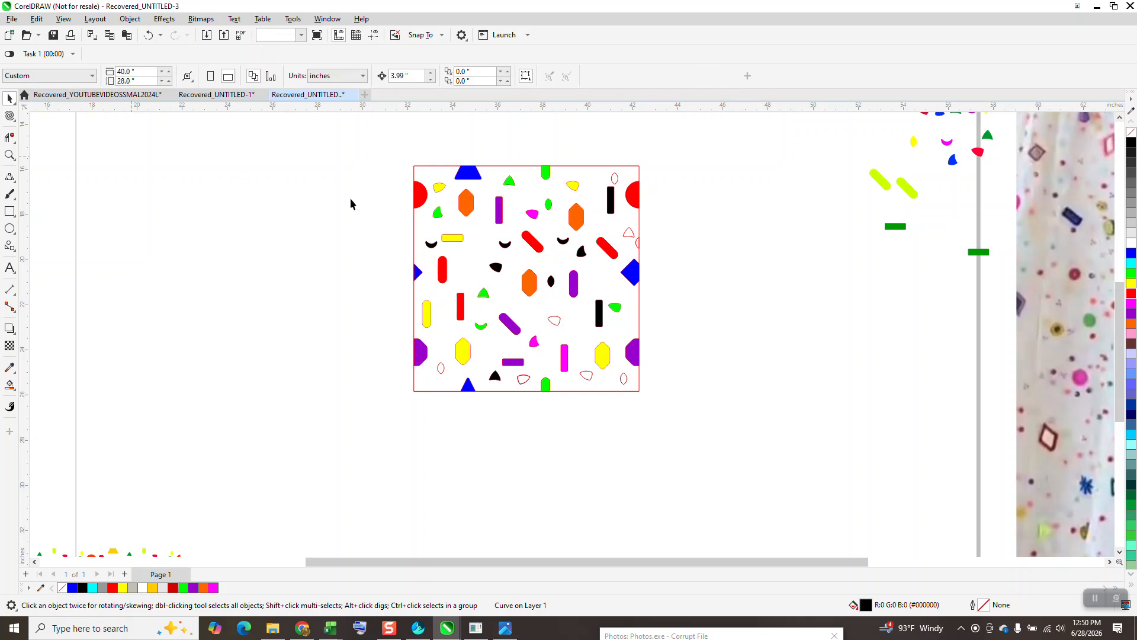
click(610, 201)
shift+click(582, 252)
shift+click(563, 240)
shift+click(551, 282)
shift+click(505, 244)
shift+click(496, 267)
shift+click(599, 317)
shift+click(496, 377)
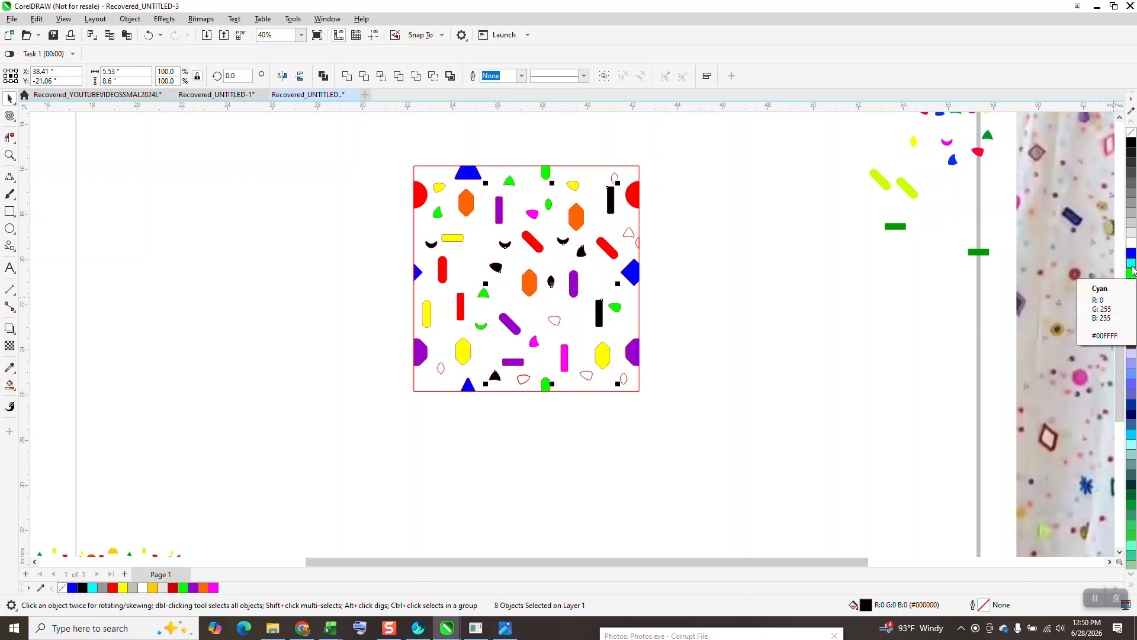
click(1132, 418)
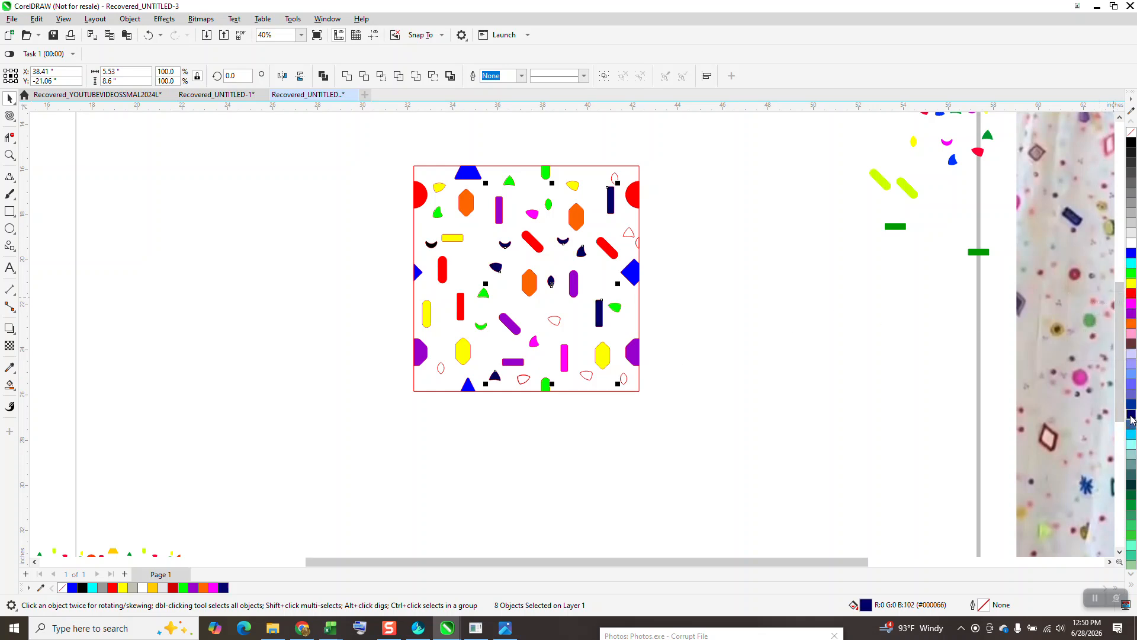
click(1131, 334)
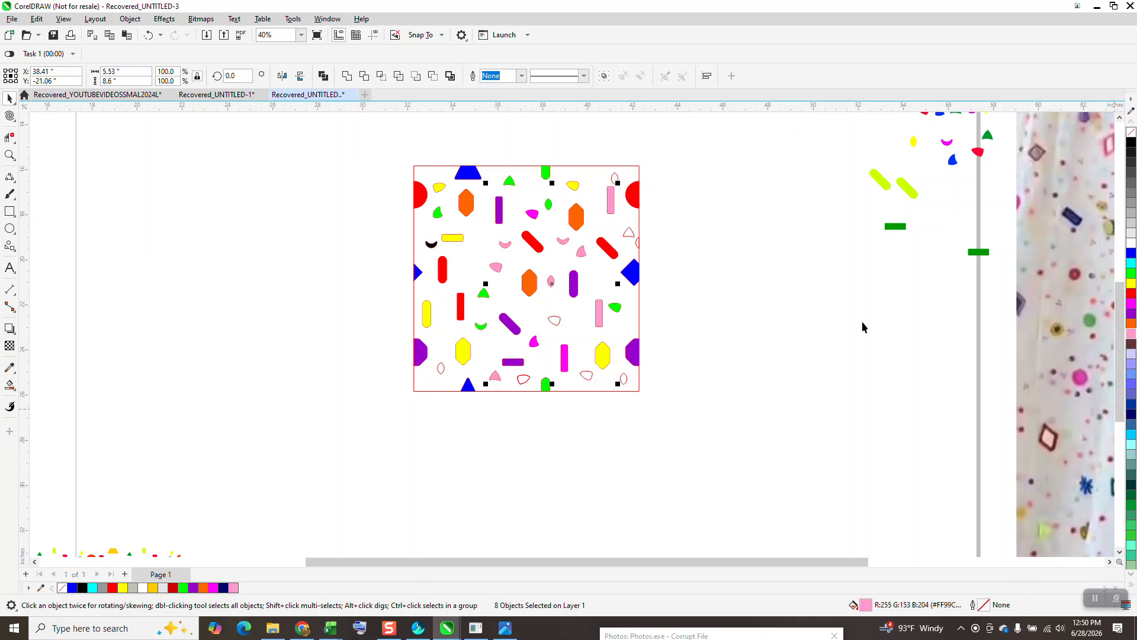
click(797, 319)
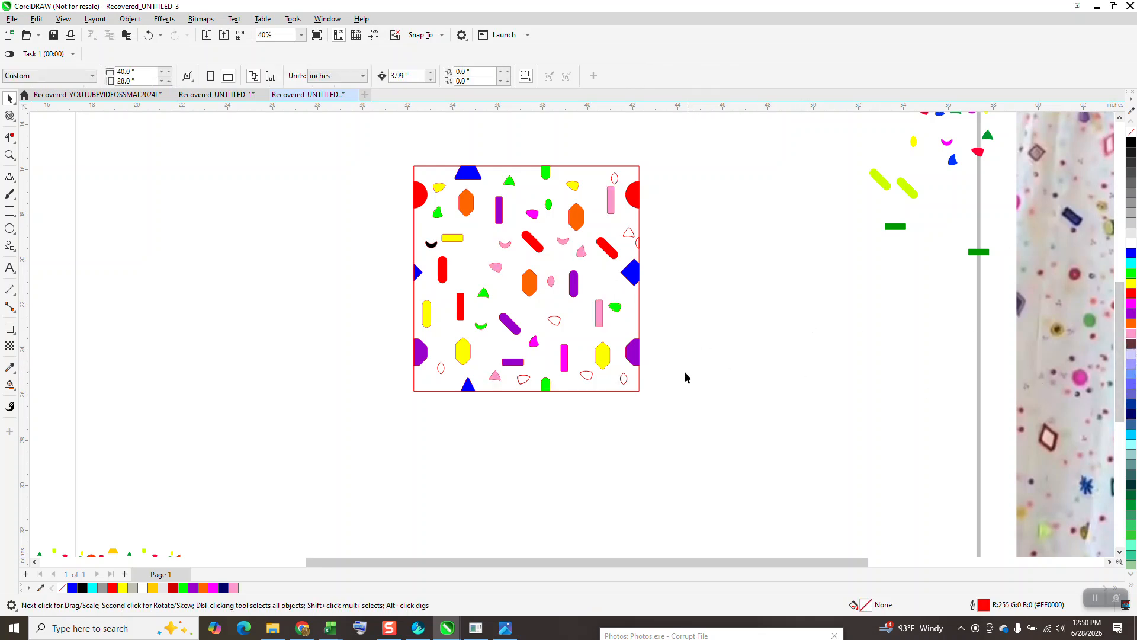
Step: Smart Fill the wedge in the lower middle, two wedges along the lower edge and the two small ovals beside them in black
click(621, 380)
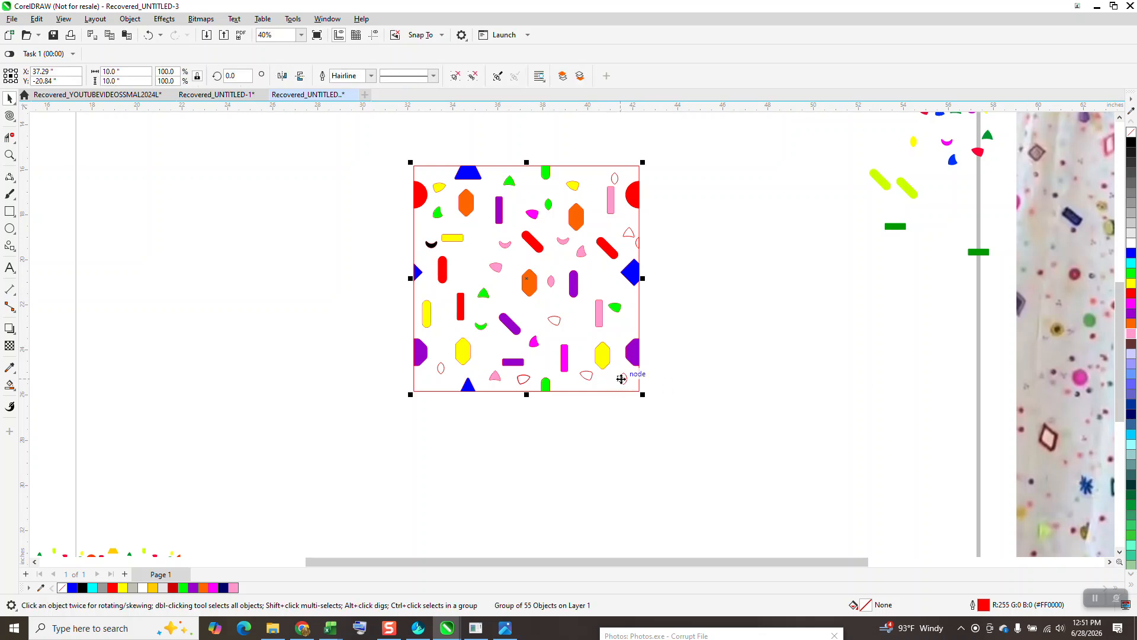
click(9, 385)
click(523, 379)
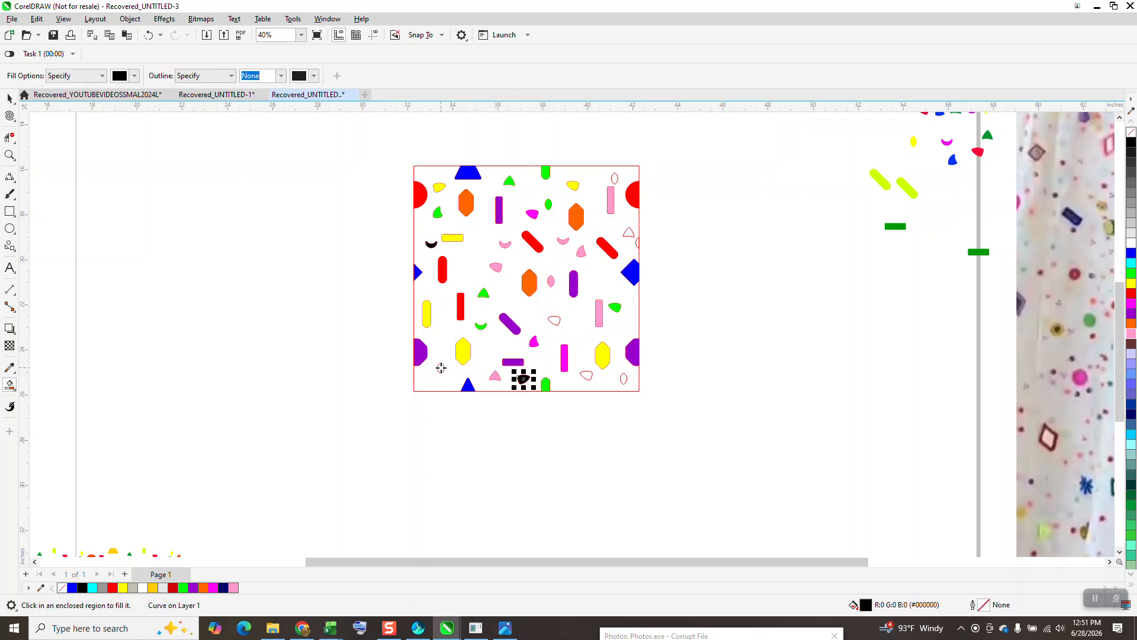
click(441, 367)
click(586, 374)
click(557, 321)
click(624, 378)
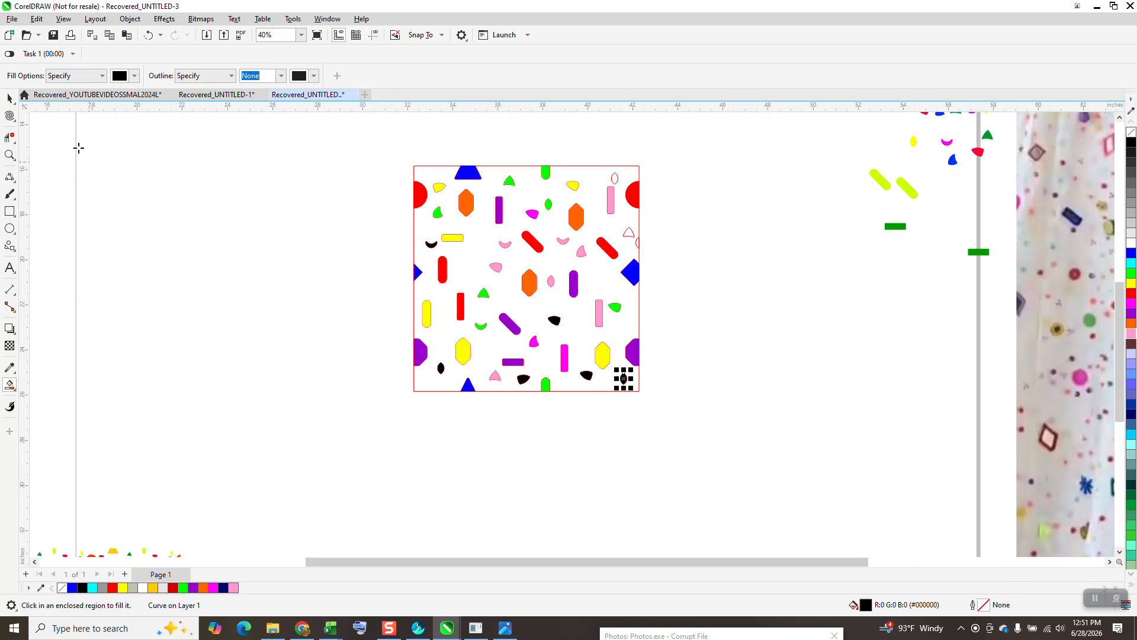
Step: Try selecting the newly filled black shapes together, and undo the black fill of the small oval near the lower-right corner
key(space)
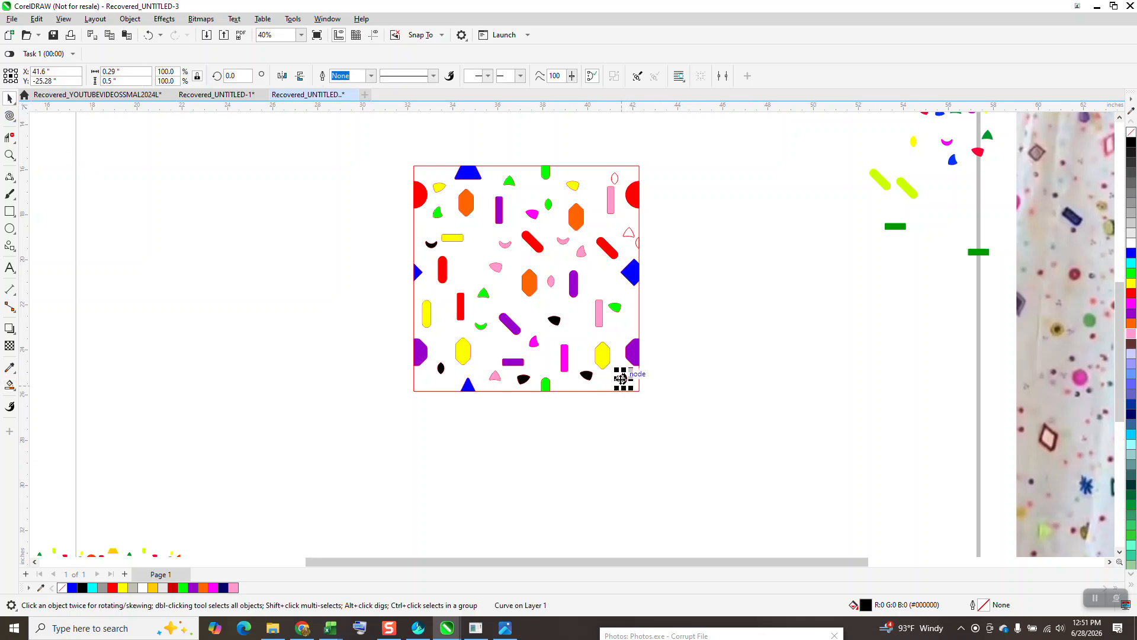
shift+click(586, 375)
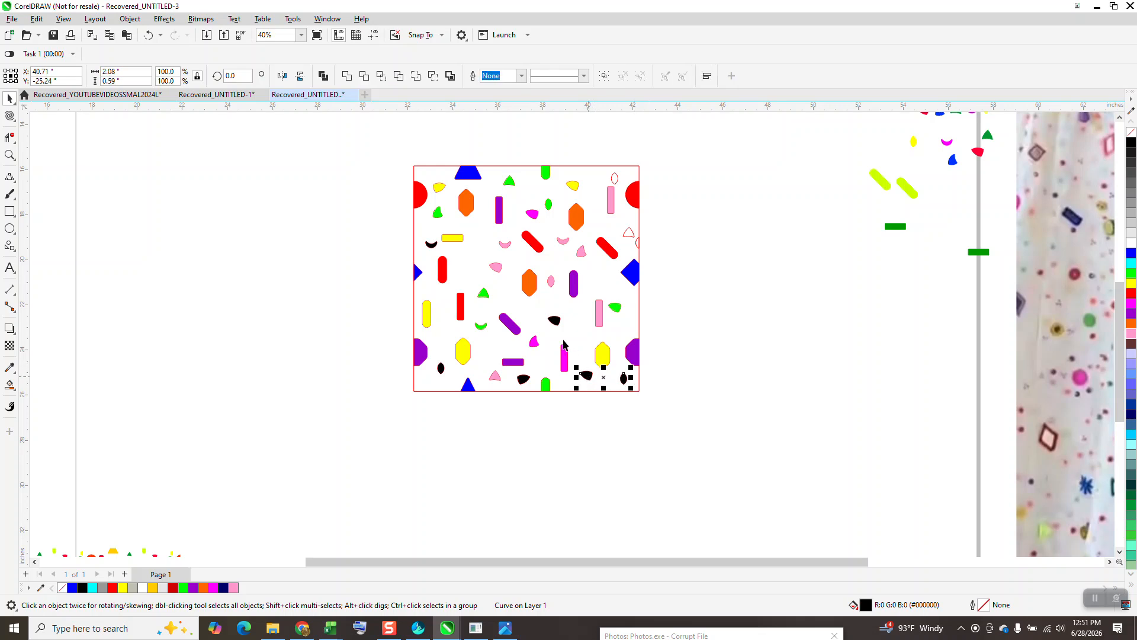
shift+click(555, 322)
shift+click(524, 379)
shift+click(443, 370)
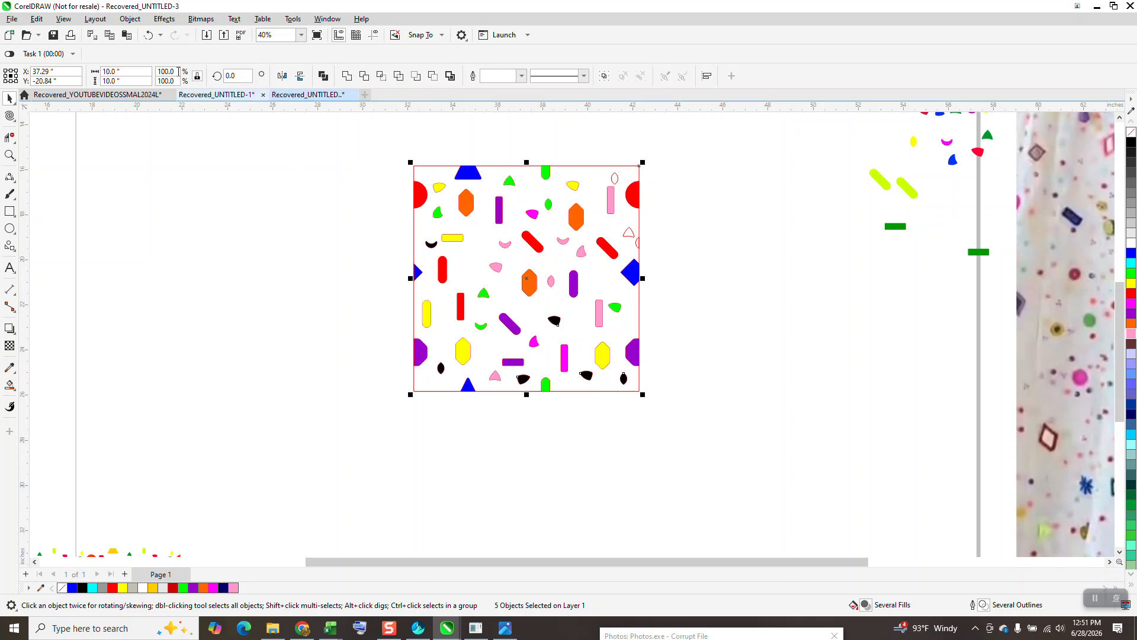
click(148, 35)
Step: Recolor the remaining black shapes, the crescent at the left, the lower-left oval and three lower wedges, deep pink (#FF3399)
click(432, 243)
shift+click(441, 367)
shift+click(555, 321)
shift+click(524, 380)
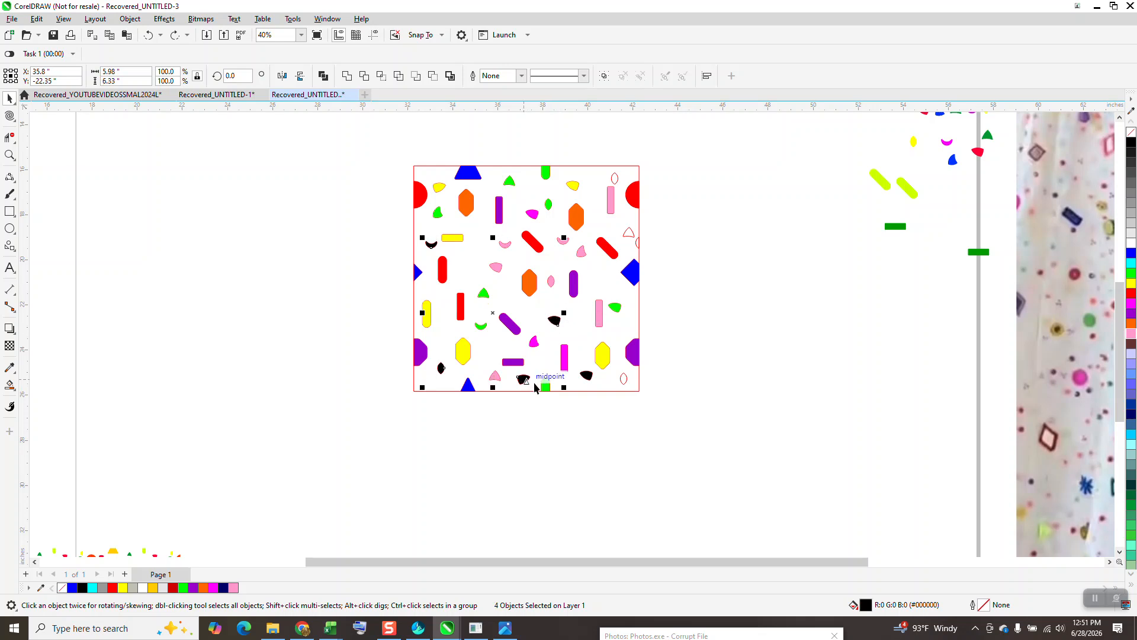
shift+click(586, 375)
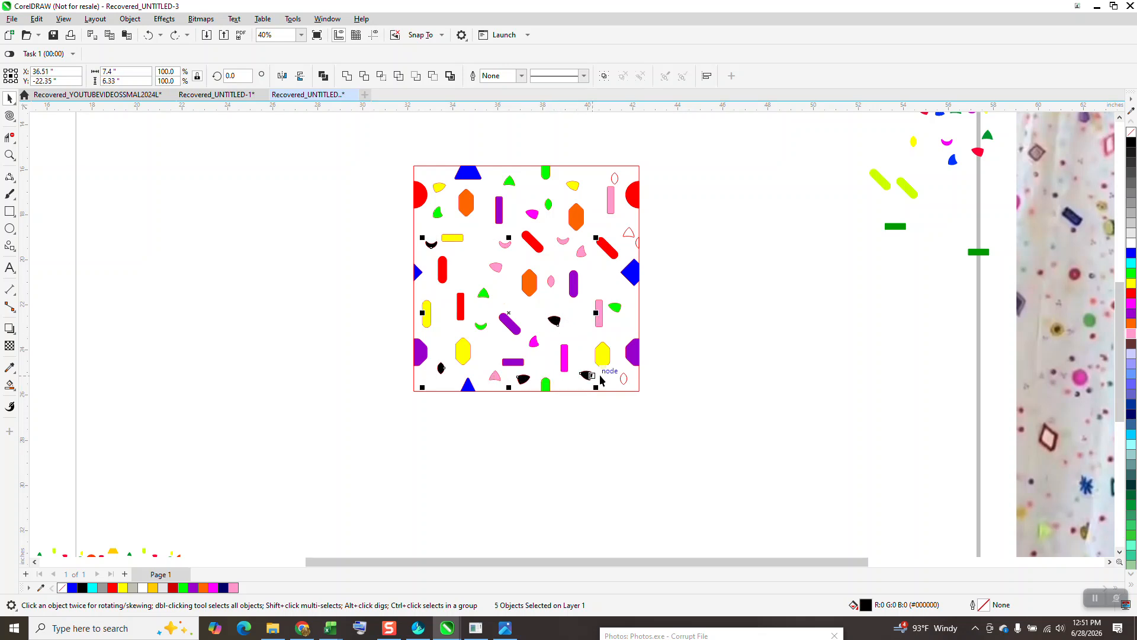
scroll(1132, 469, down, 2)
click(1131, 468)
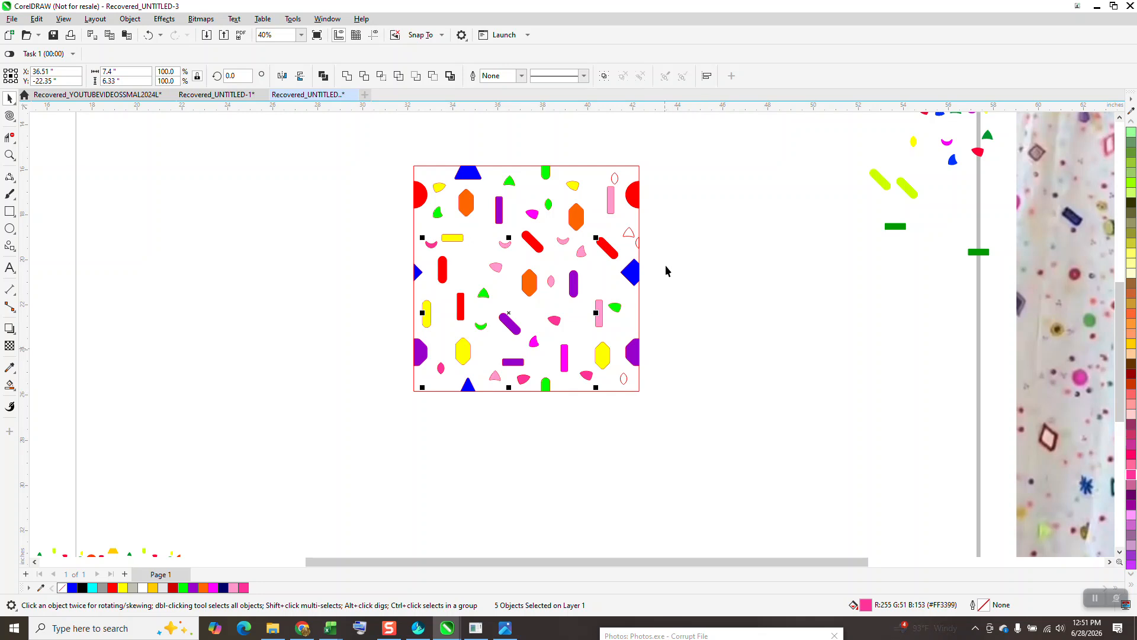
click(622, 261)
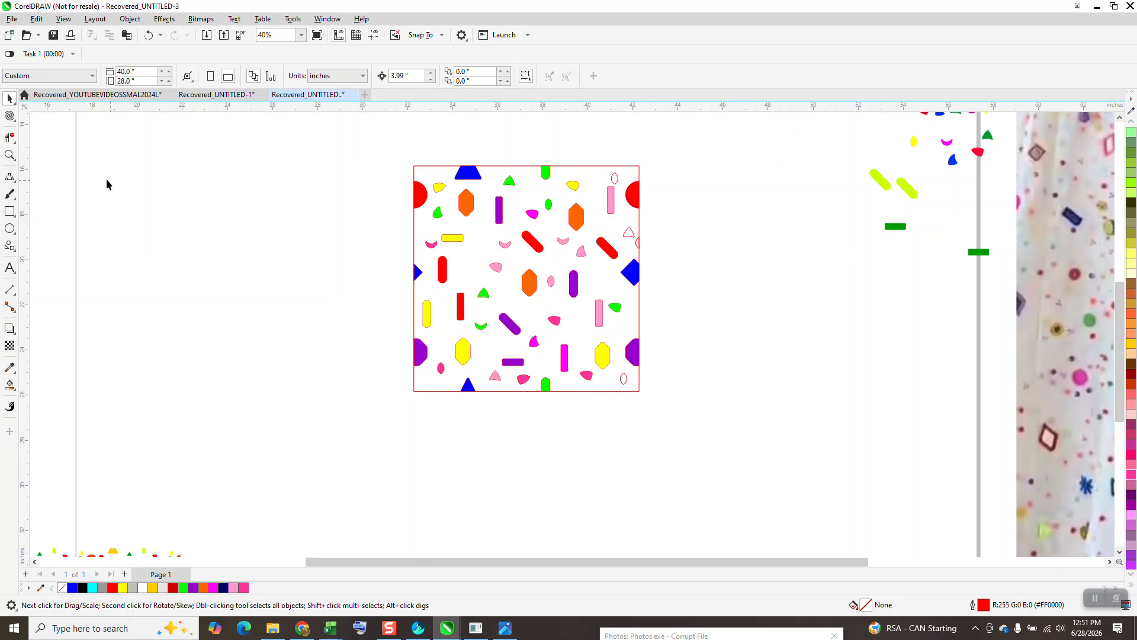
Step: Delete the stray arc segment at the frame's right edge beside the small unfilled triangle with Virtual Segment Delete
click(10, 138)
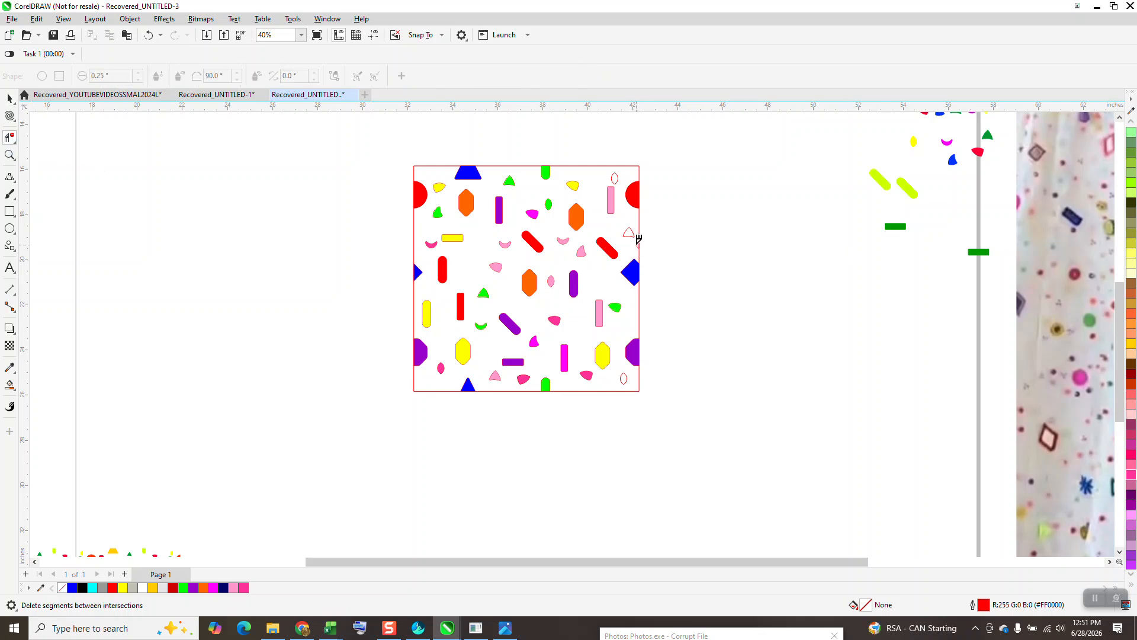
click(9, 99)
click(615, 185)
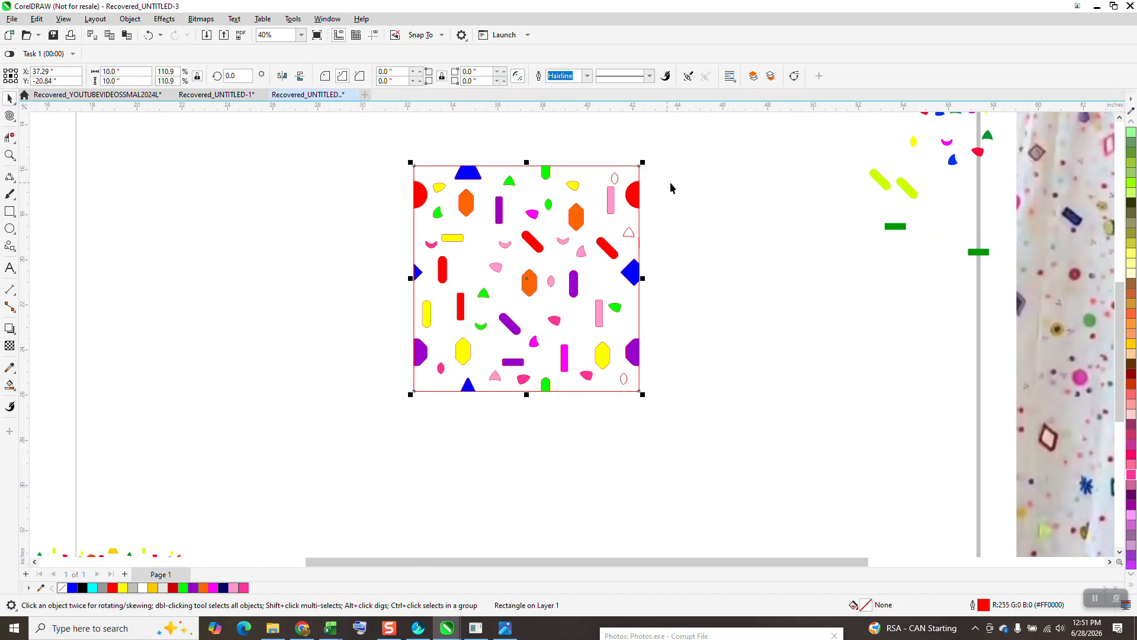
click(666, 187)
drag(1132, 259, 615, 179)
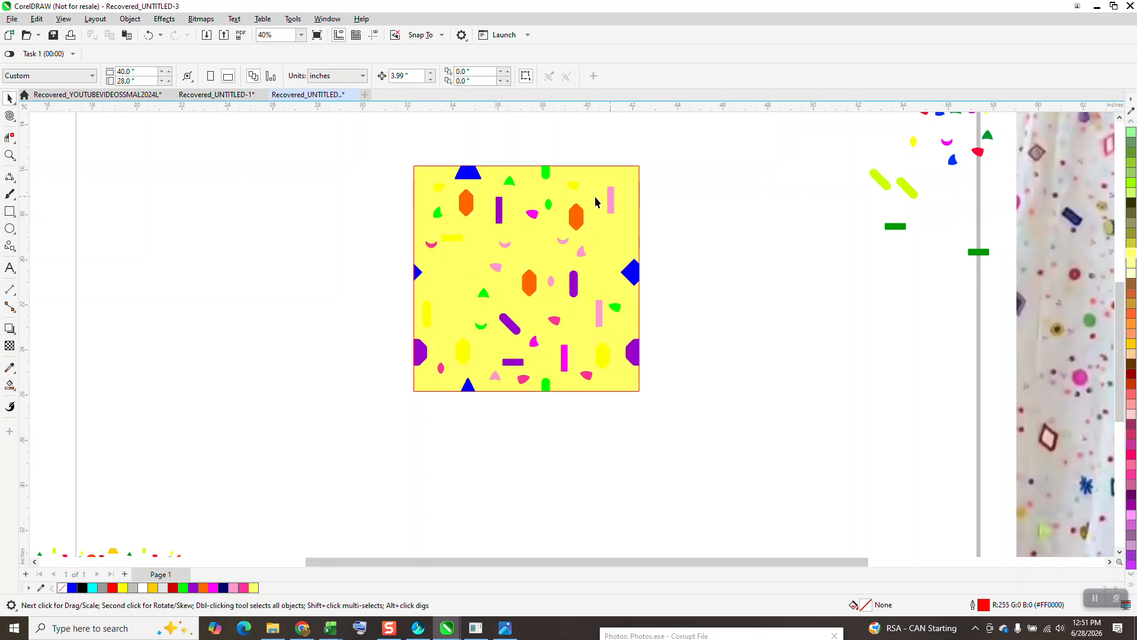
click(148, 35)
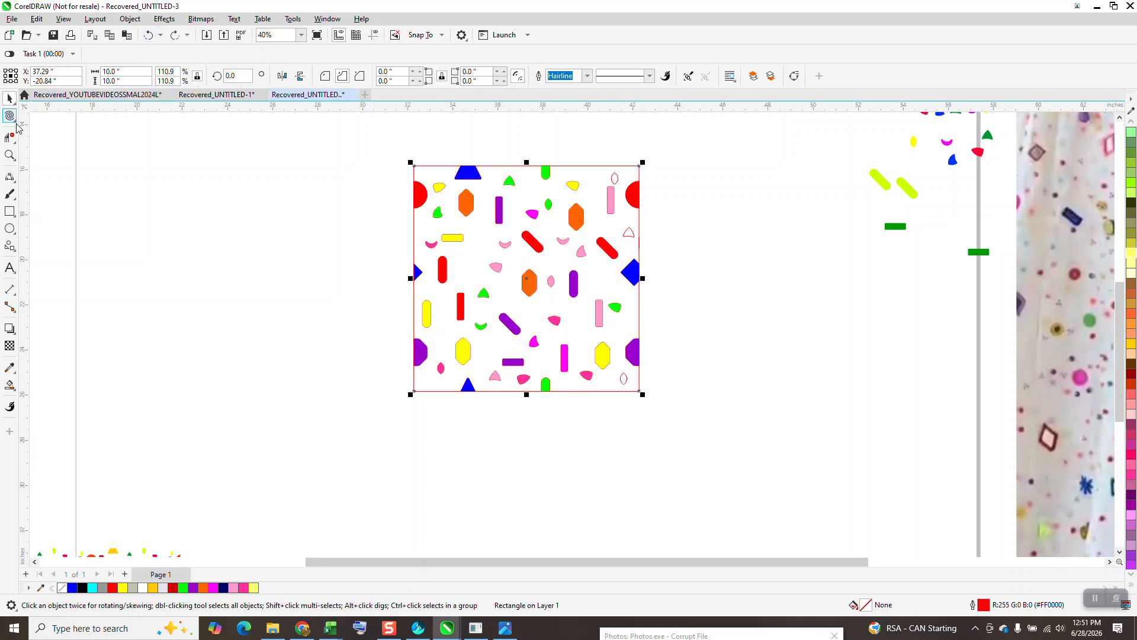
Step: Smart Fill the last unfilled shapes, the ovals in the upper-right and lower-right corners and the triangle between them, in orange (#FF9933)
click(9, 386)
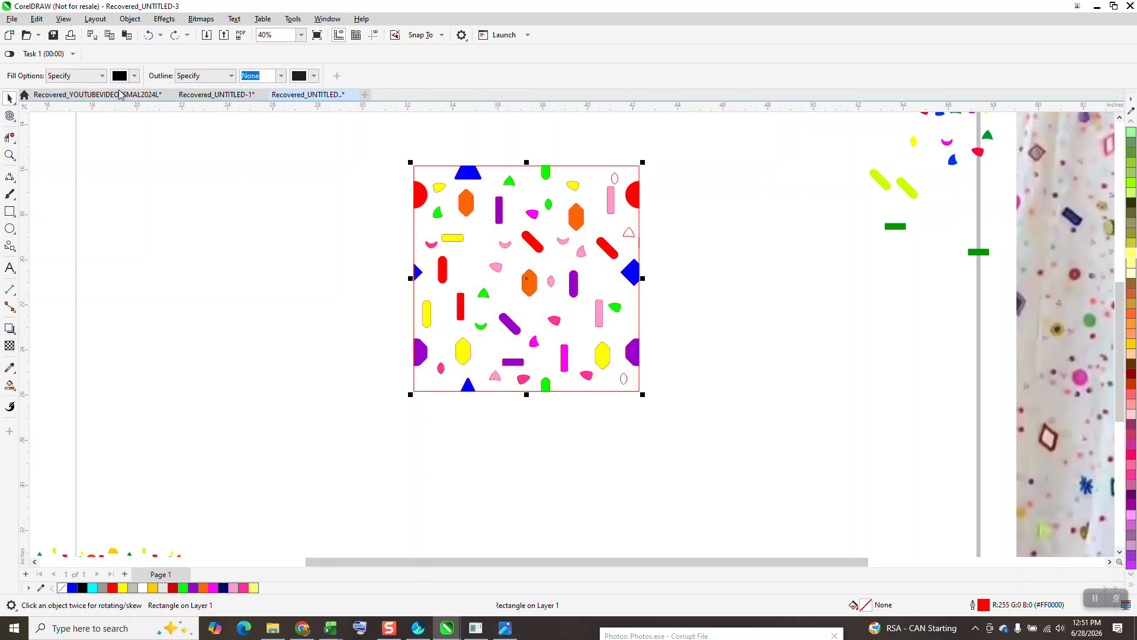
click(134, 76)
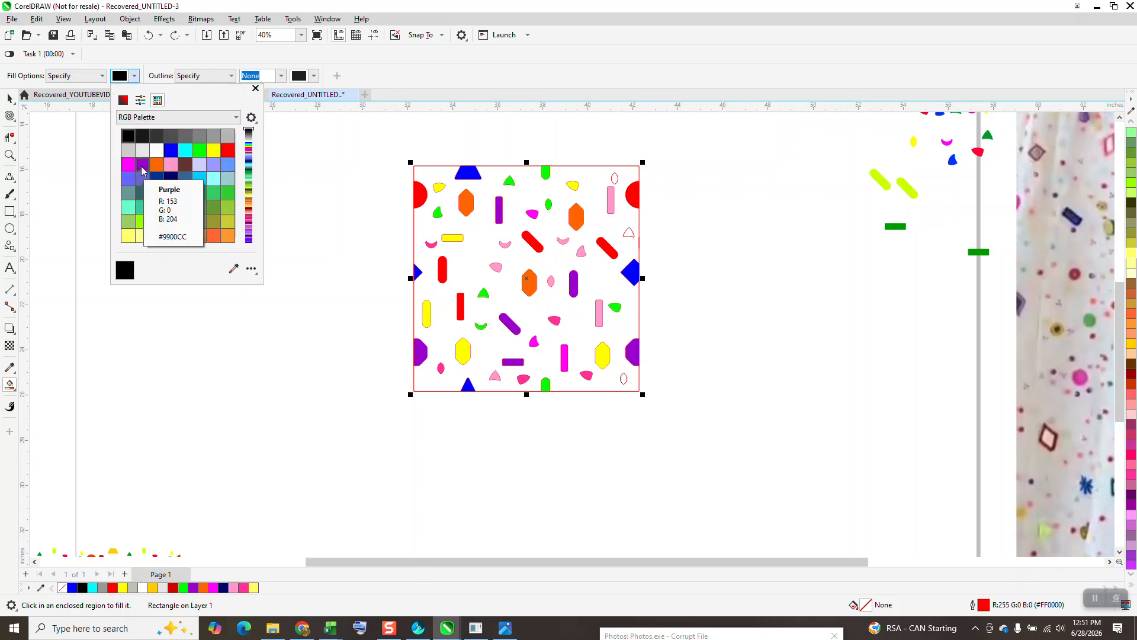
click(227, 236)
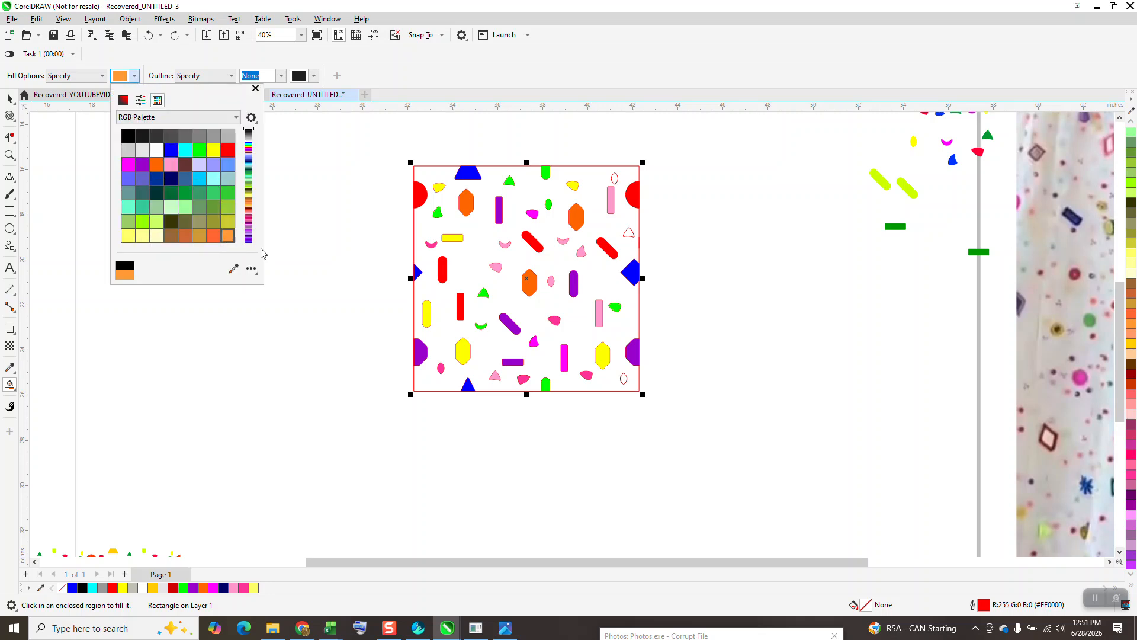
click(616, 180)
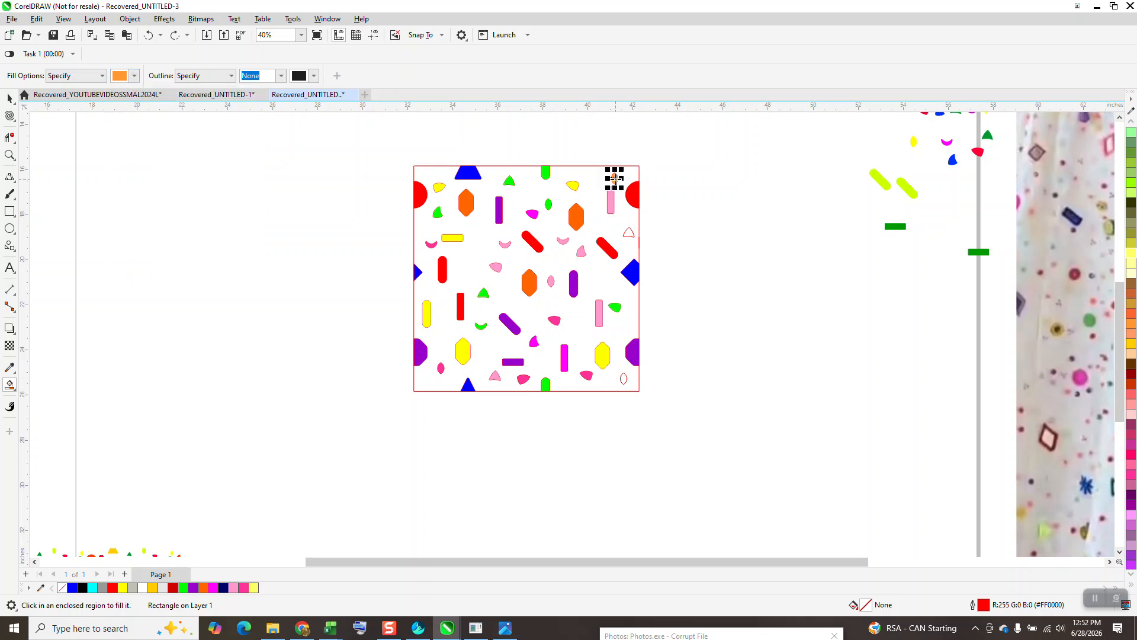
click(629, 234)
click(625, 377)
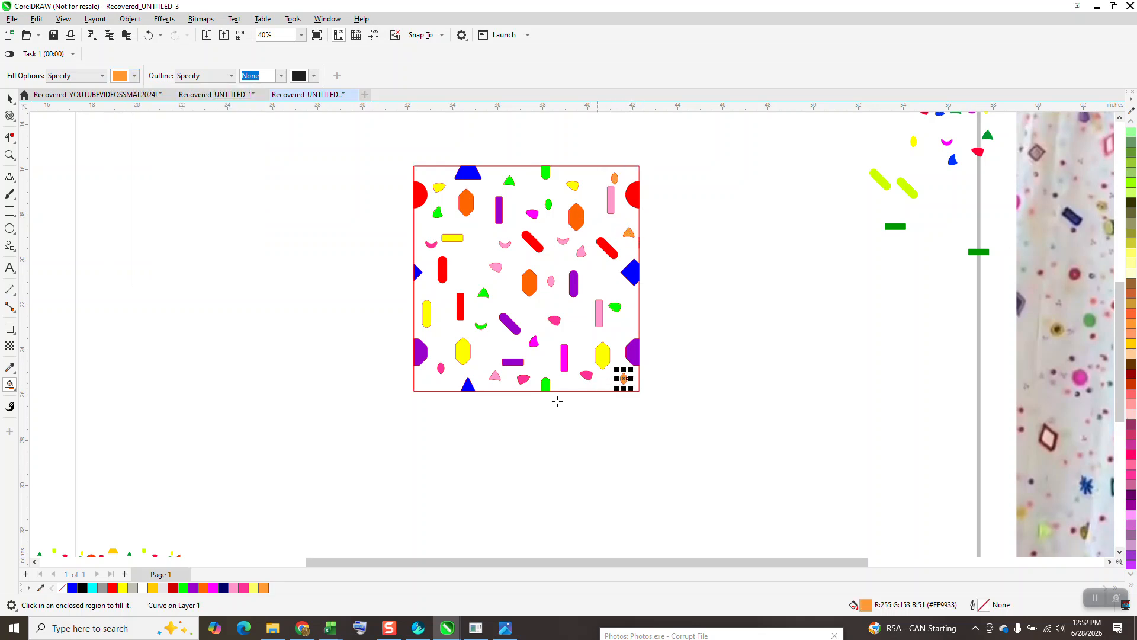
Step: Delete the square frame around the design
click(10, 98)
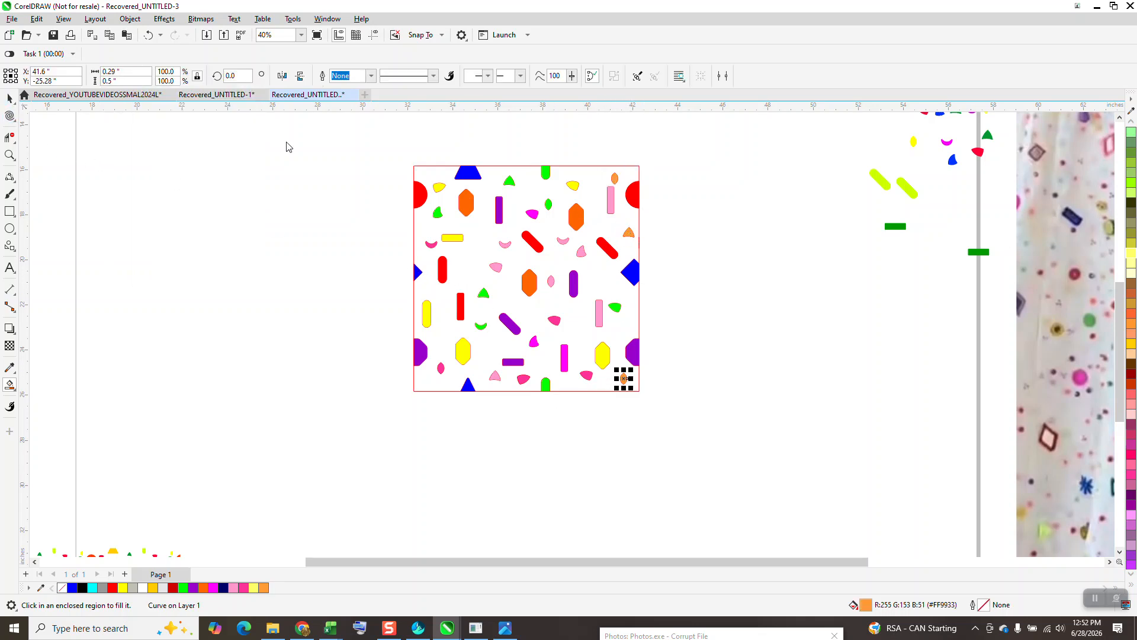
click(523, 166)
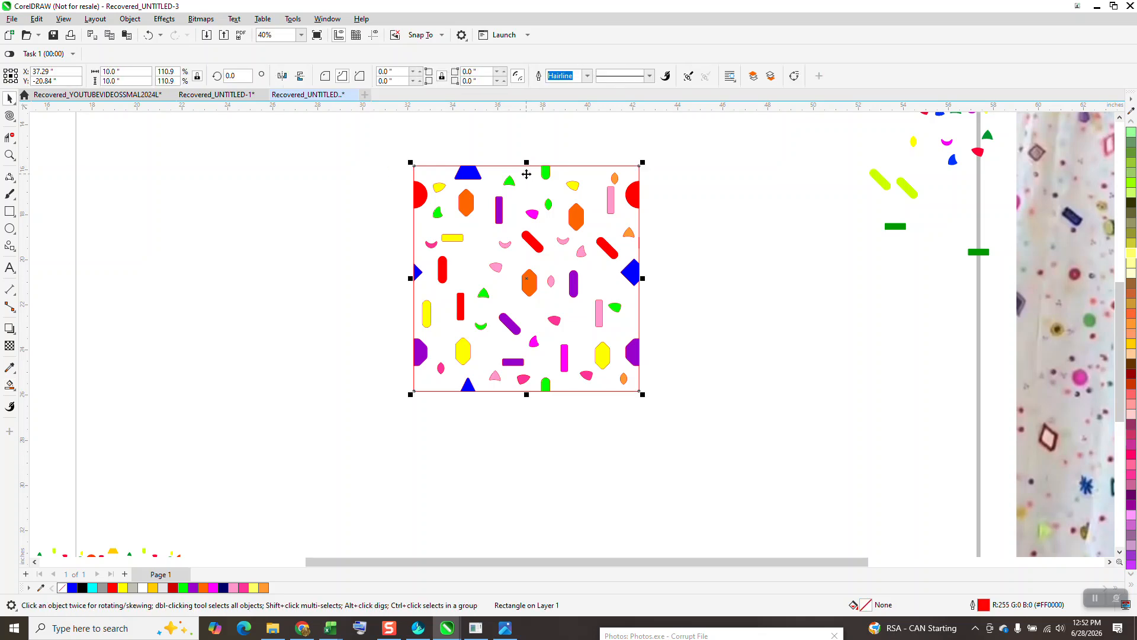
key(Delete)
Step: Remove the outlines from all the shapes of the design and move them together a little down and to the left
drag(371, 145, 773, 445)
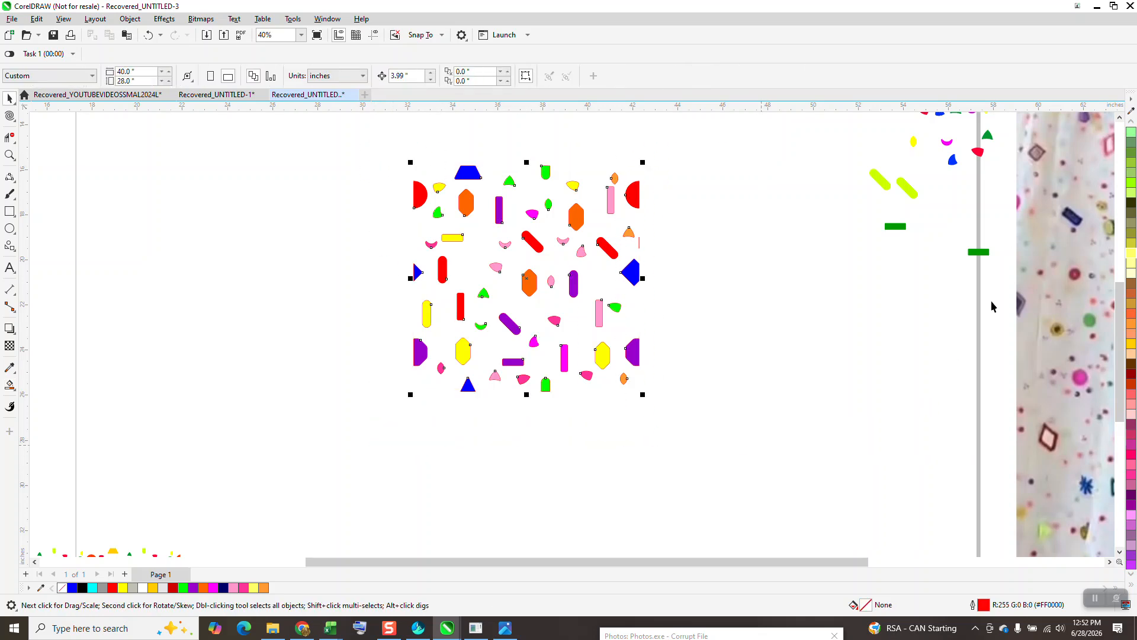
click(1132, 124)
click(1131, 124)
click(1131, 124)
click(1131, 124)
click(1131, 124)
click(1131, 124)
drag(363, 145, 364, 167)
drag(656, 415, 693, 428)
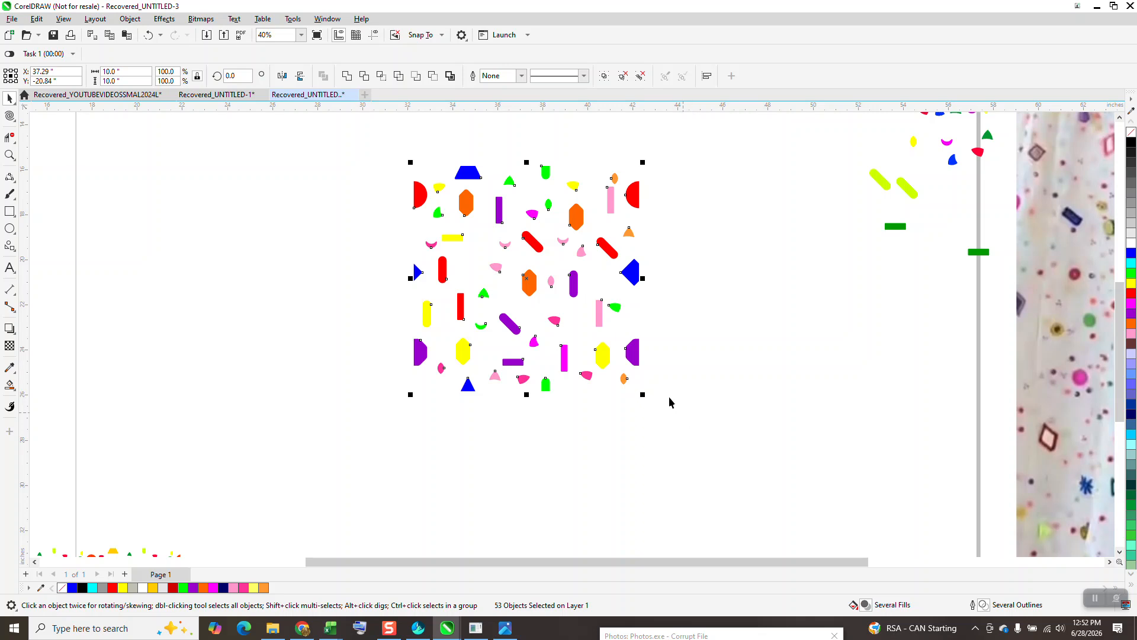
drag(635, 360, 563, 380)
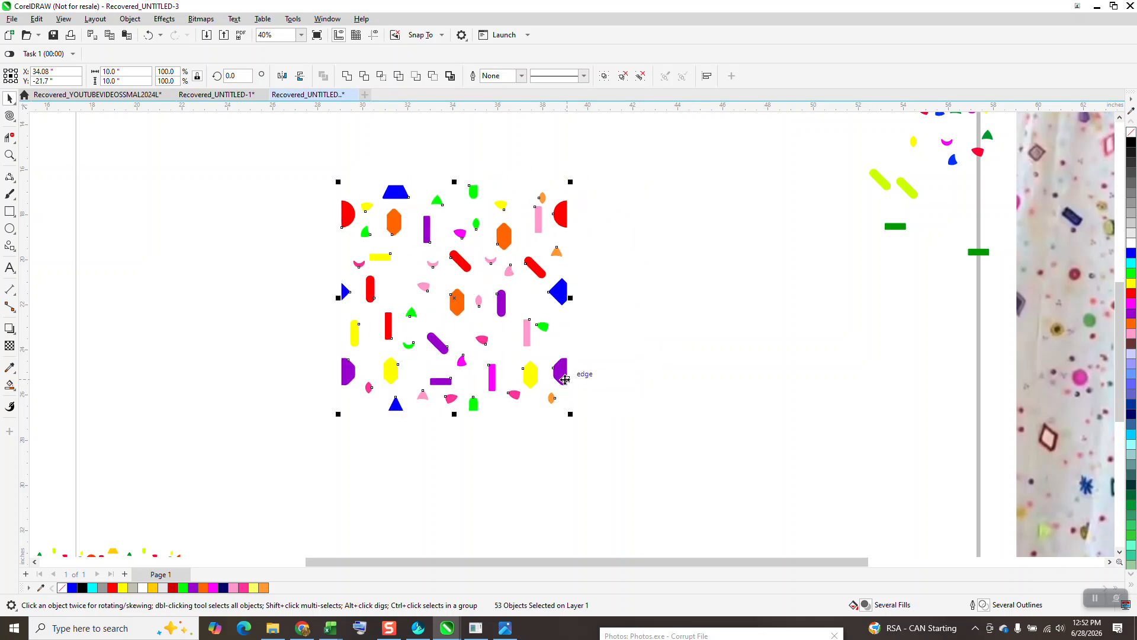
Step: Set the nudge distance to 9.99 inches with nothing selected
click(462, 138)
double_click(422, 74)
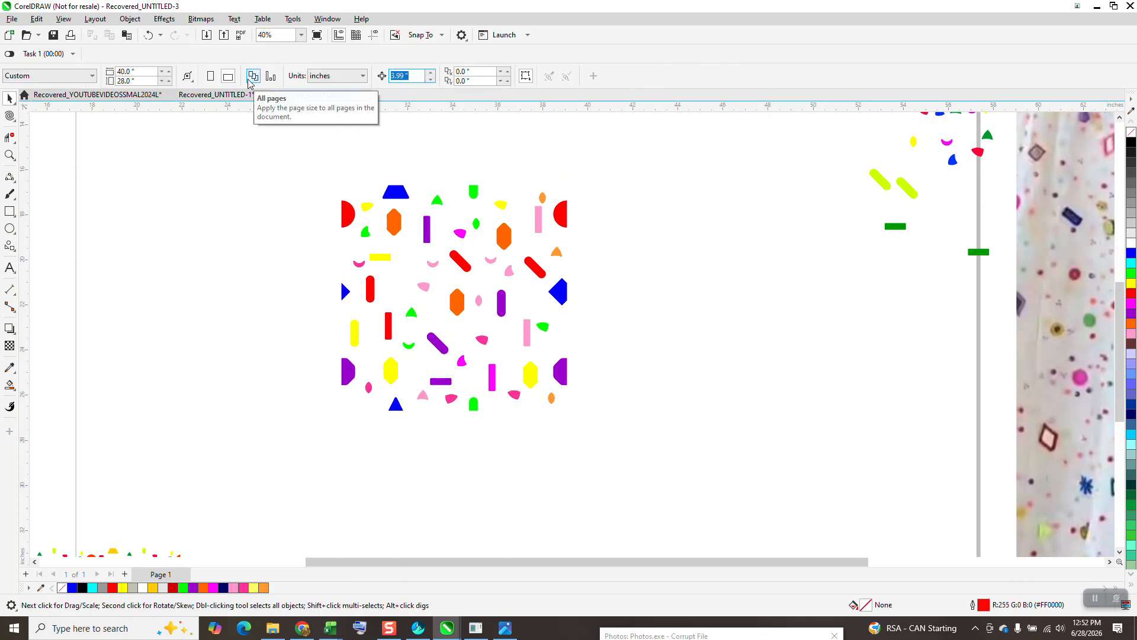
text(9.)
key(Return)
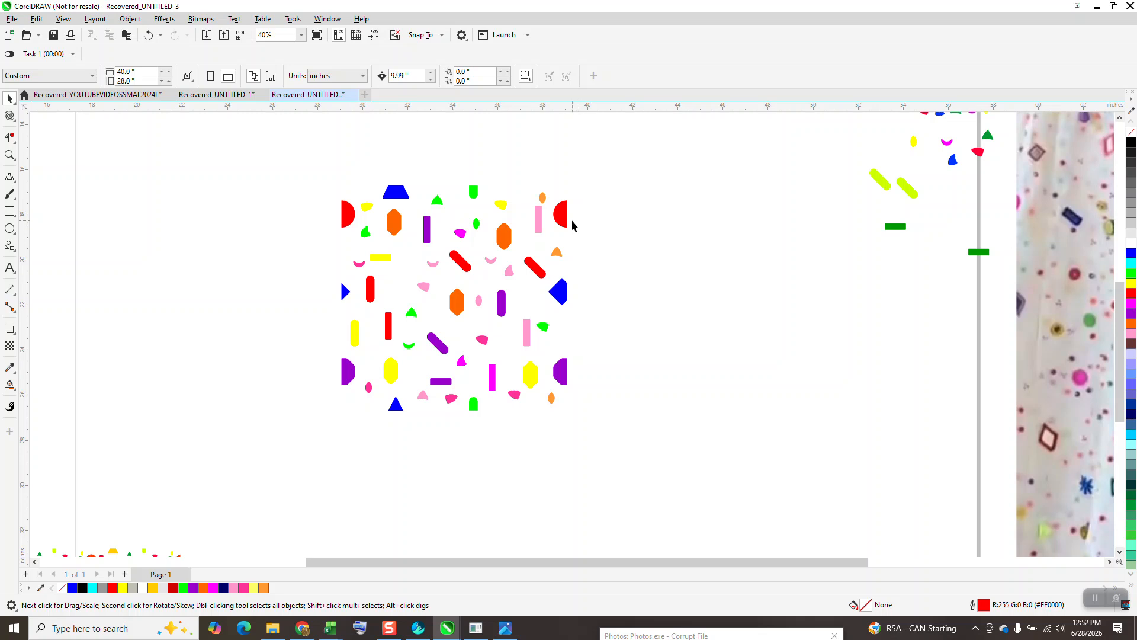
Step: Try duplicating the red half circle at the design's upper-right edge with a nudge to the right, delete the copy and undo
click(557, 221)
key(ctrl+d)
key(Right)
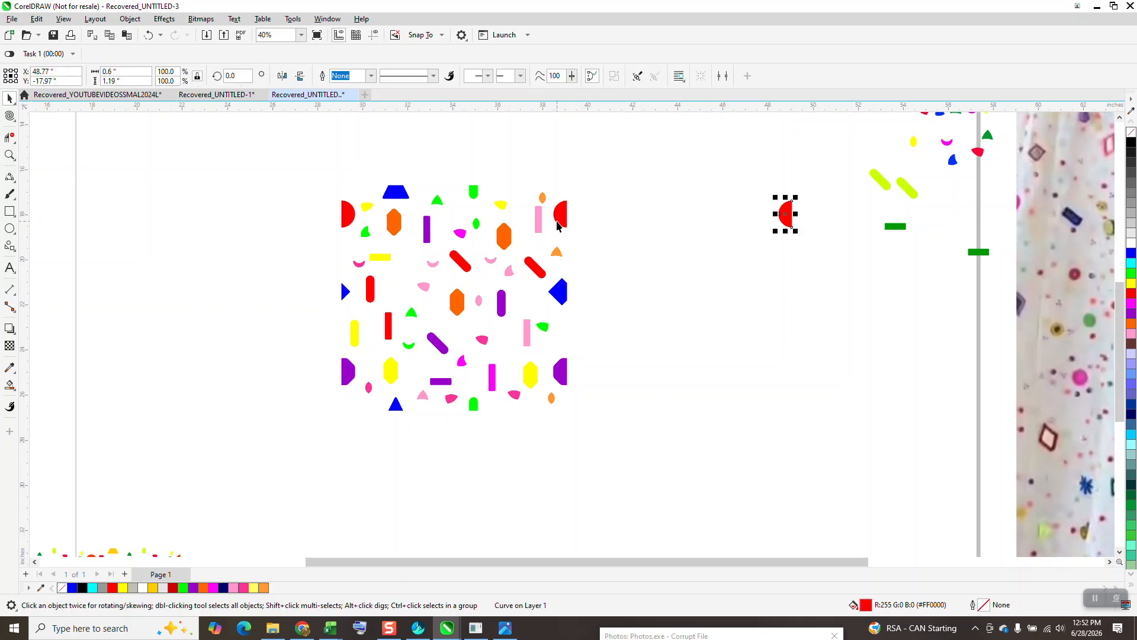
key(Delete)
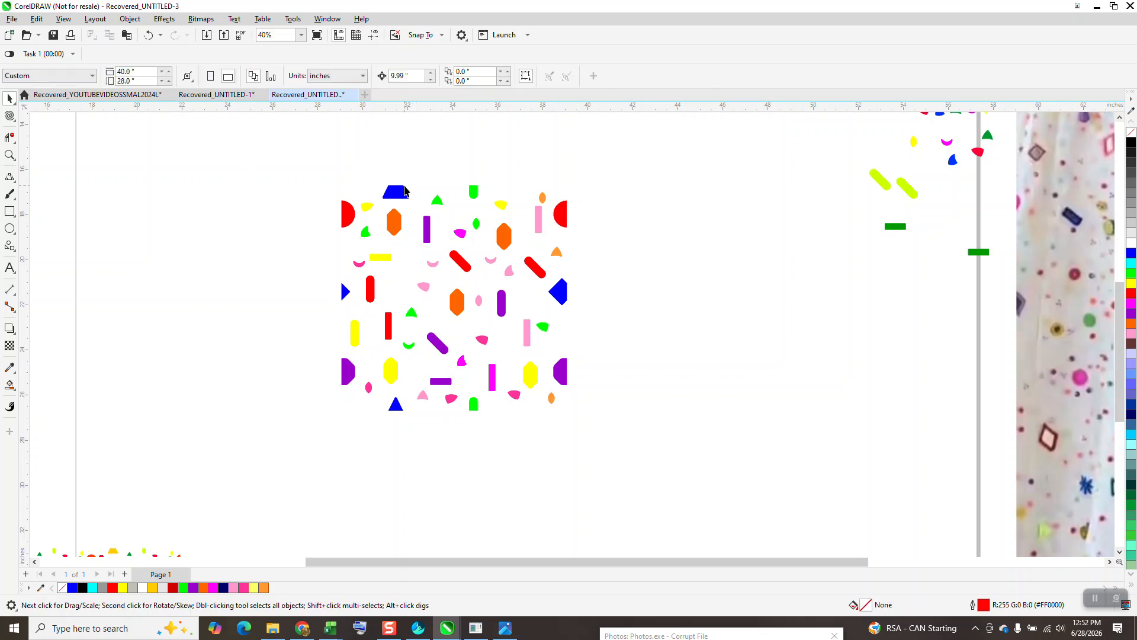
click(437, 201)
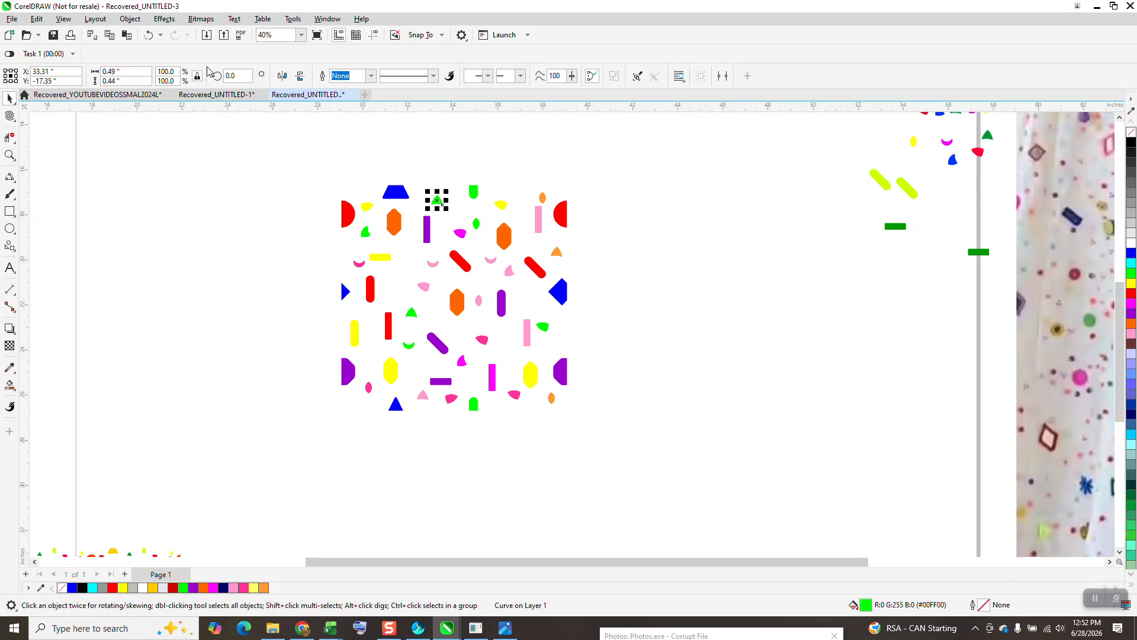
click(148, 35)
click(148, 35)
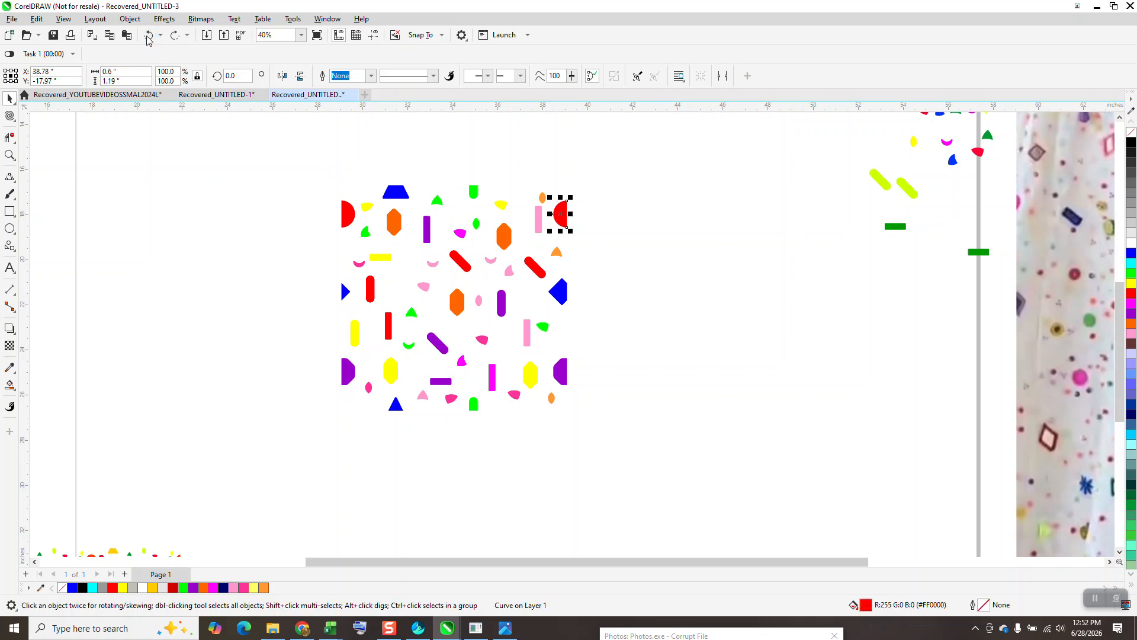
Step: Select all the shapes of the design, move them down and to the left, and group them into one tile
key(ctrl+a)
drag(468, 265, 322, 312)
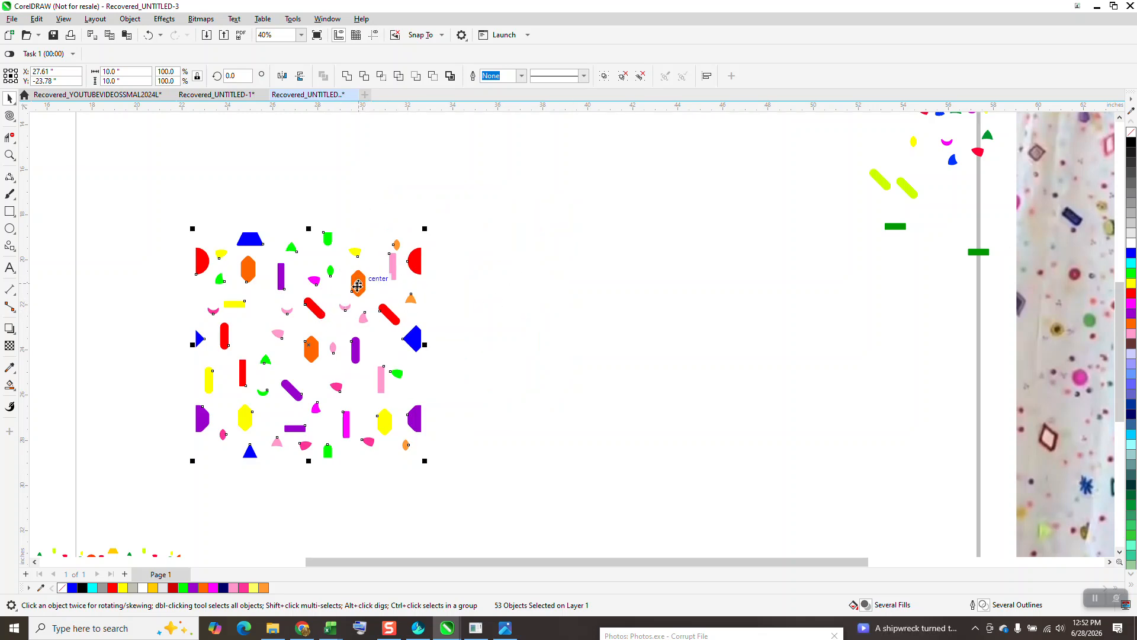
click(372, 256)
click(360, 286)
drag(164, 197, 550, 517)
key(ctrl+g)
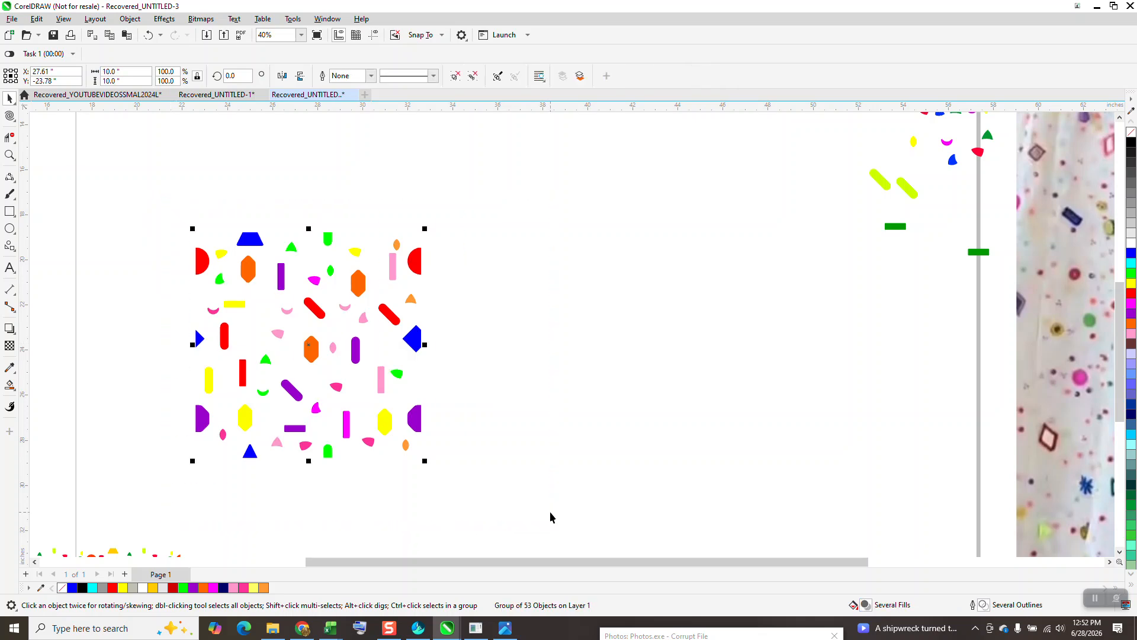
key(ctrl+d)
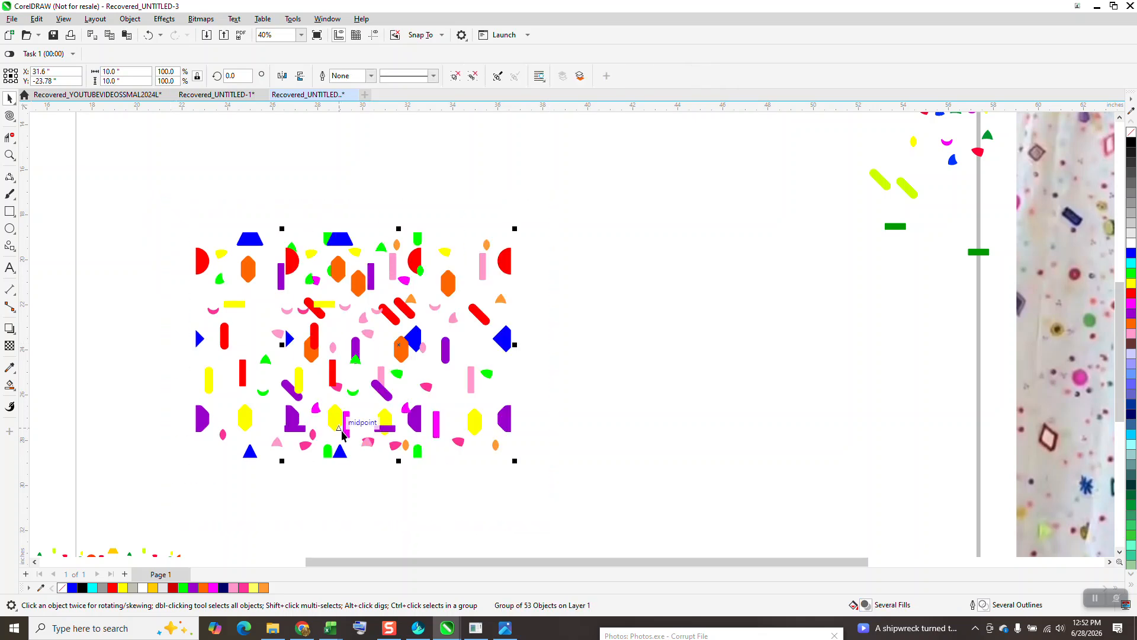
key(Right)
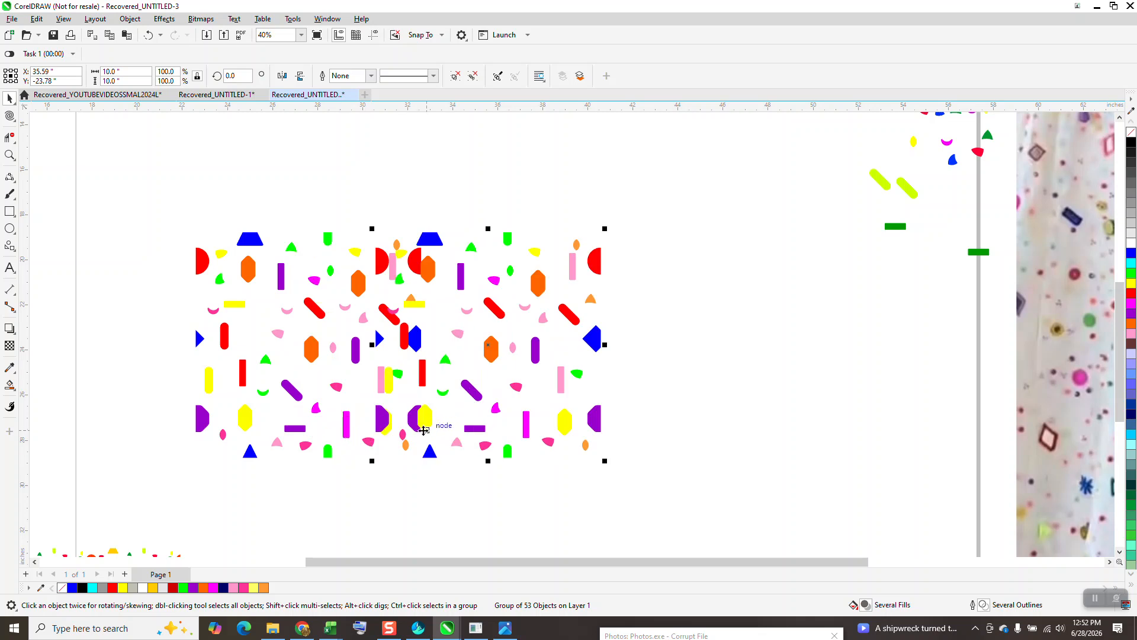
key(Delete)
Step: Set the nudge distance to 9.99 inches and duplicate the tile group twice to the right, forming a row of three tiles
click(414, 76)
text(9.99 ")
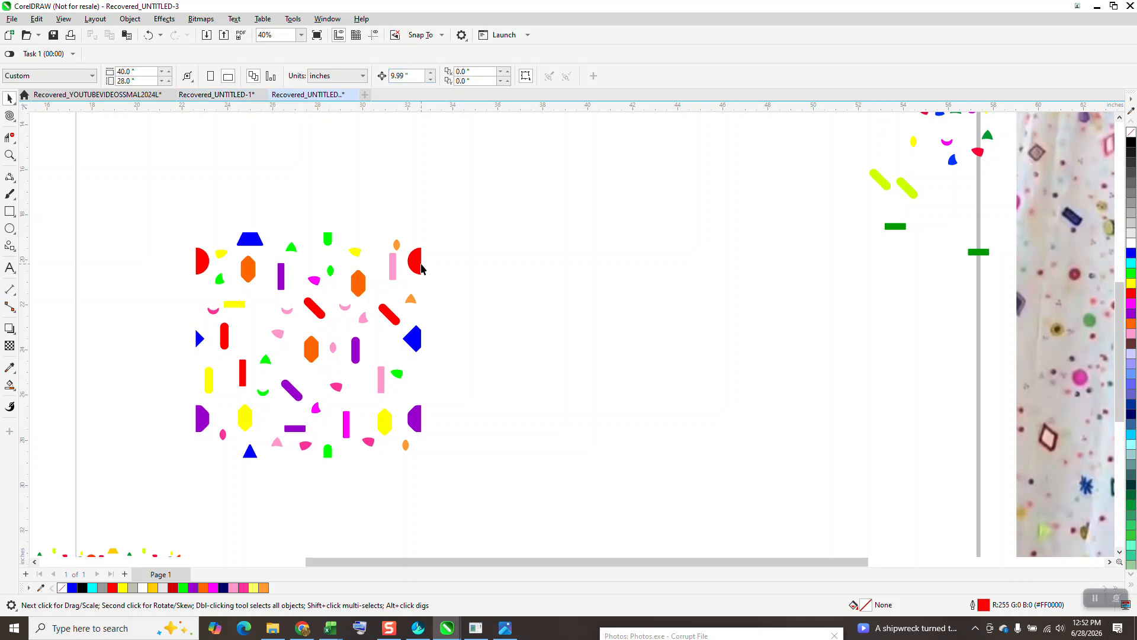
click(420, 266)
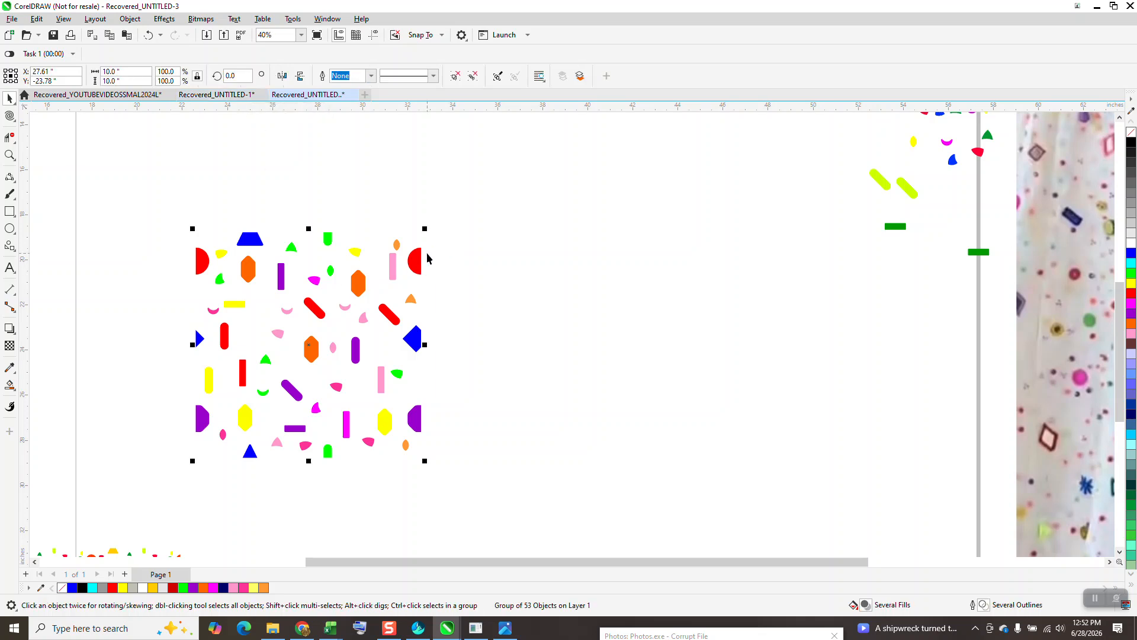
key(KP_Add)
key(Right)
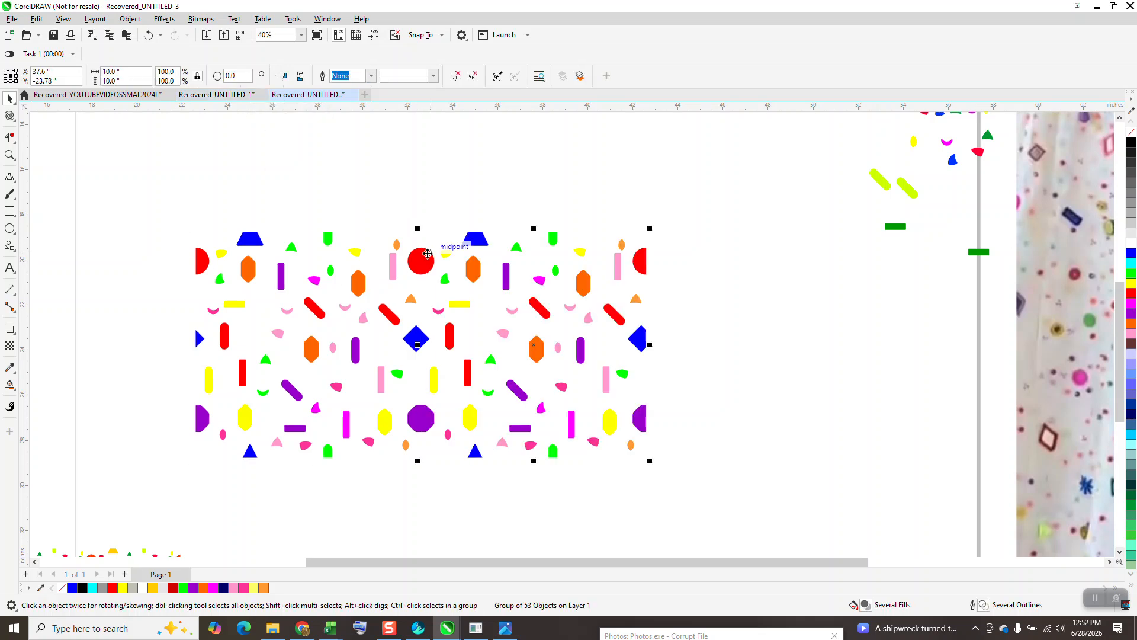
key(KP_Add)
key(Right)
Step: Group the three tiles into one row and move the row up to the upper part of the page
scroll(351, 237, down, 3)
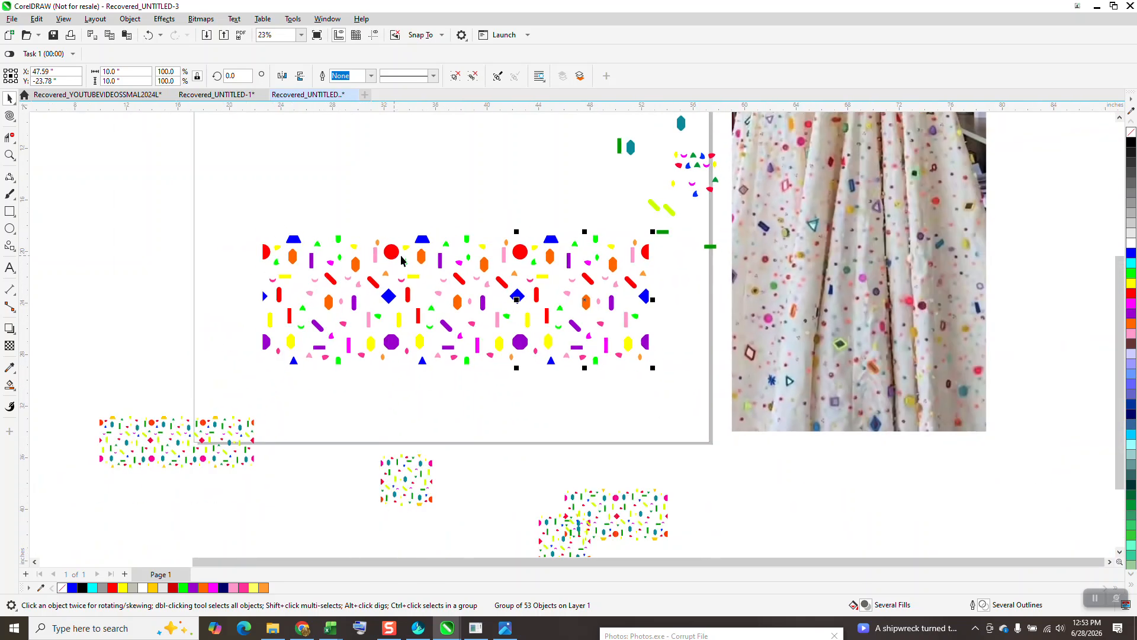
drag(230, 221, 561, 359)
drag(655, 377, 660, 380)
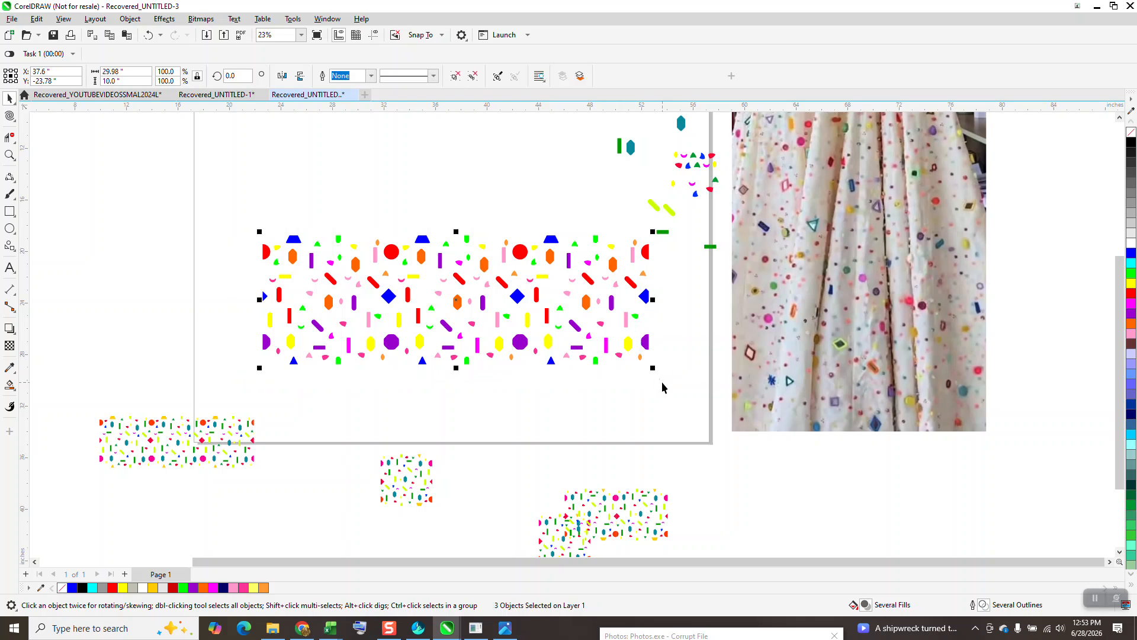
scroll(483, 324, down, 2)
drag(486, 308, 450, 223)
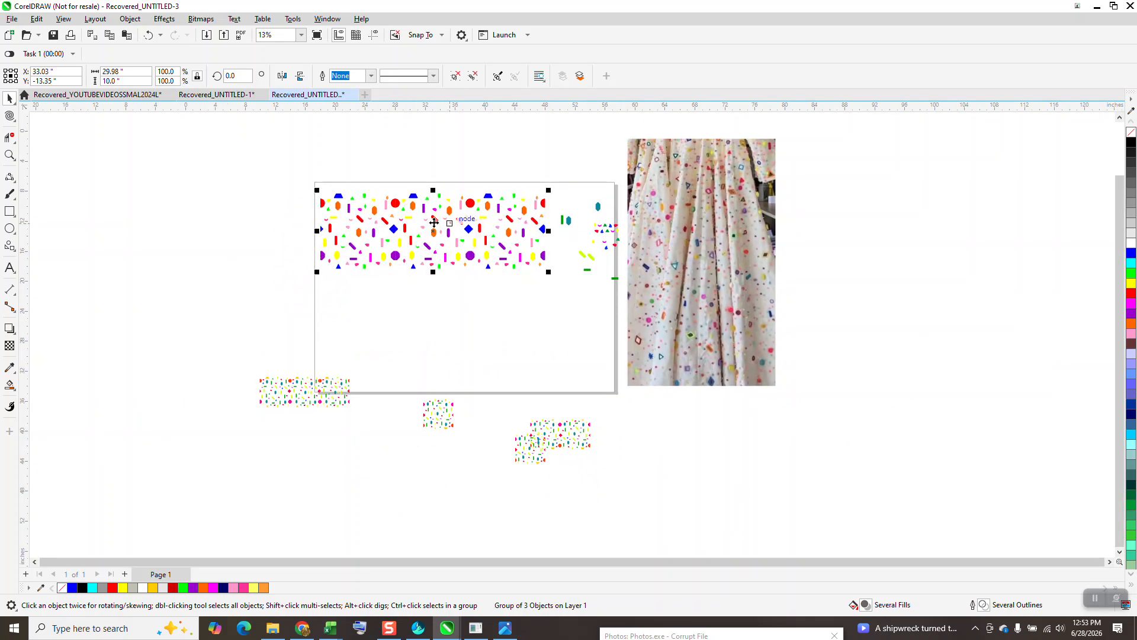
Step: Create a mirrored copy of the row directly below it, then flip the copy vertically and horizontally
drag(433, 190, 431, 344)
click(10, 156)
drag(341, 193, 573, 382)
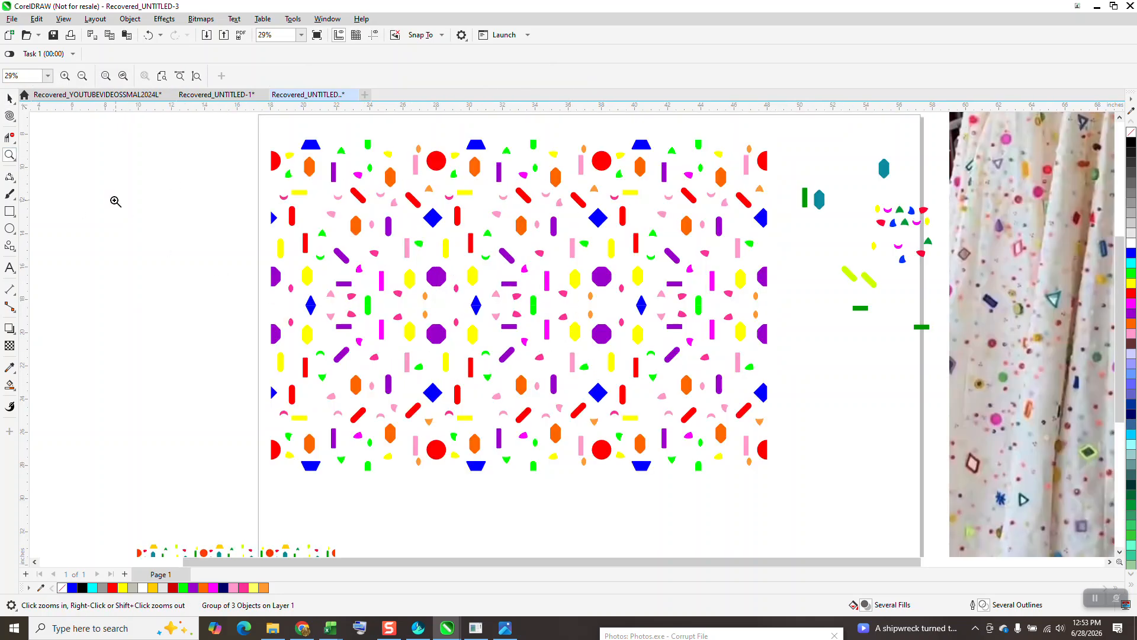
click(9, 98)
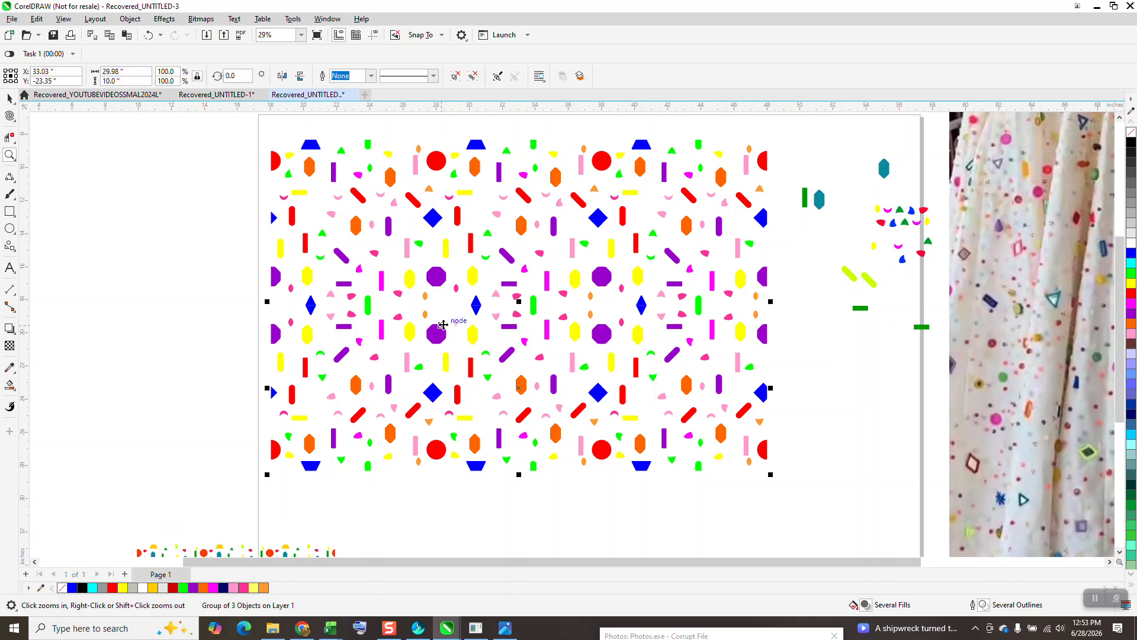
click(299, 79)
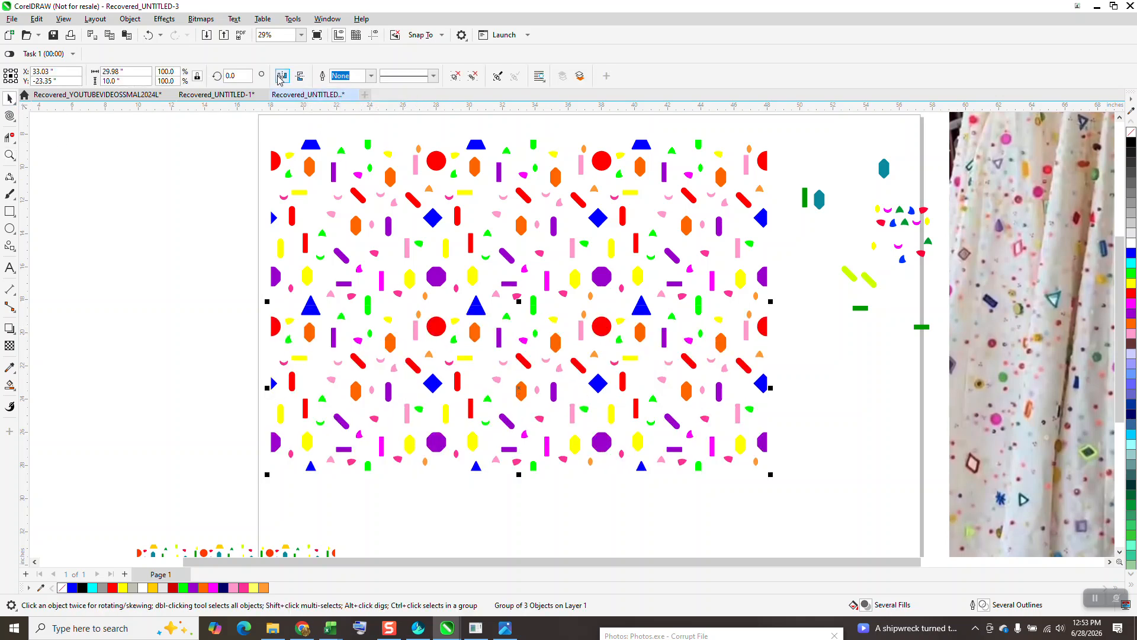
click(281, 77)
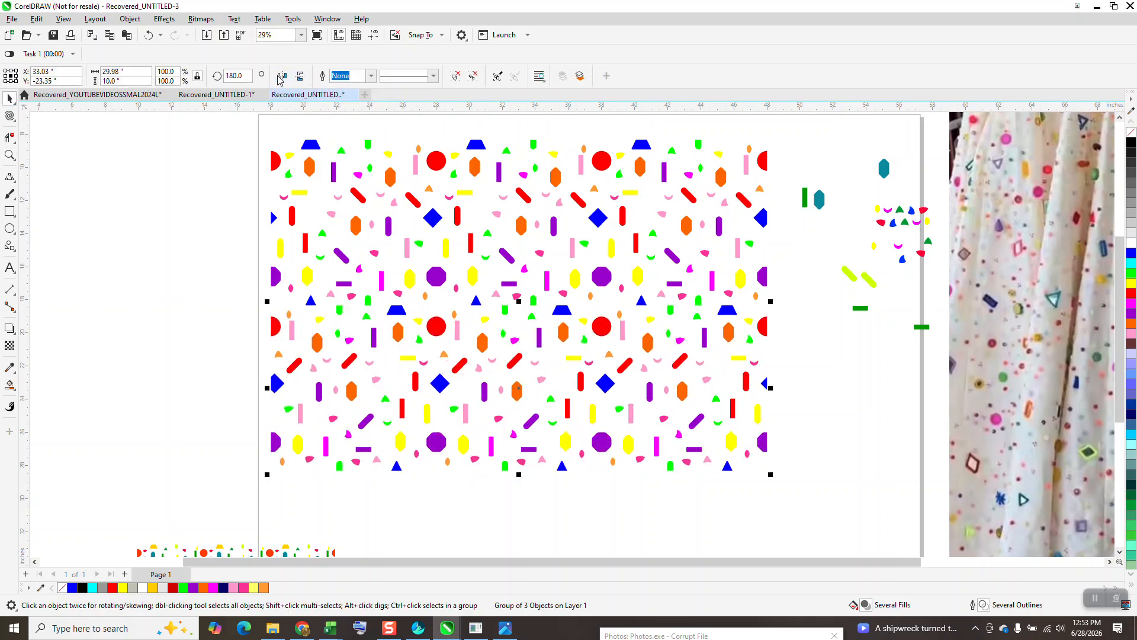
Step: Ungroup the upper and lower rows together into individual tiles
click(224, 353)
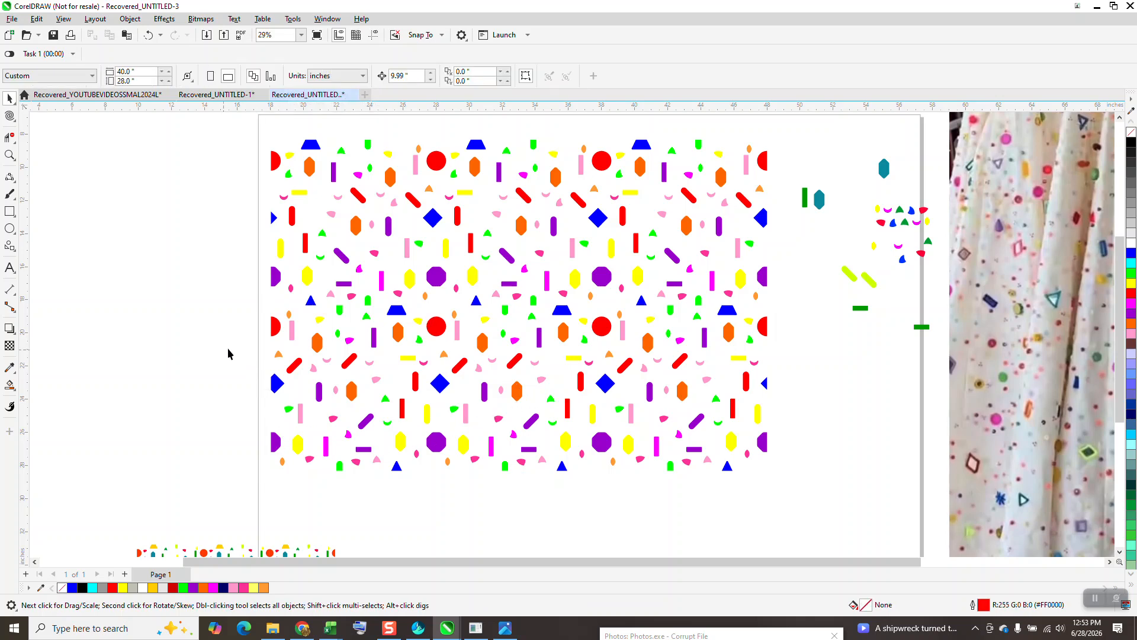
click(365, 205)
click(352, 396)
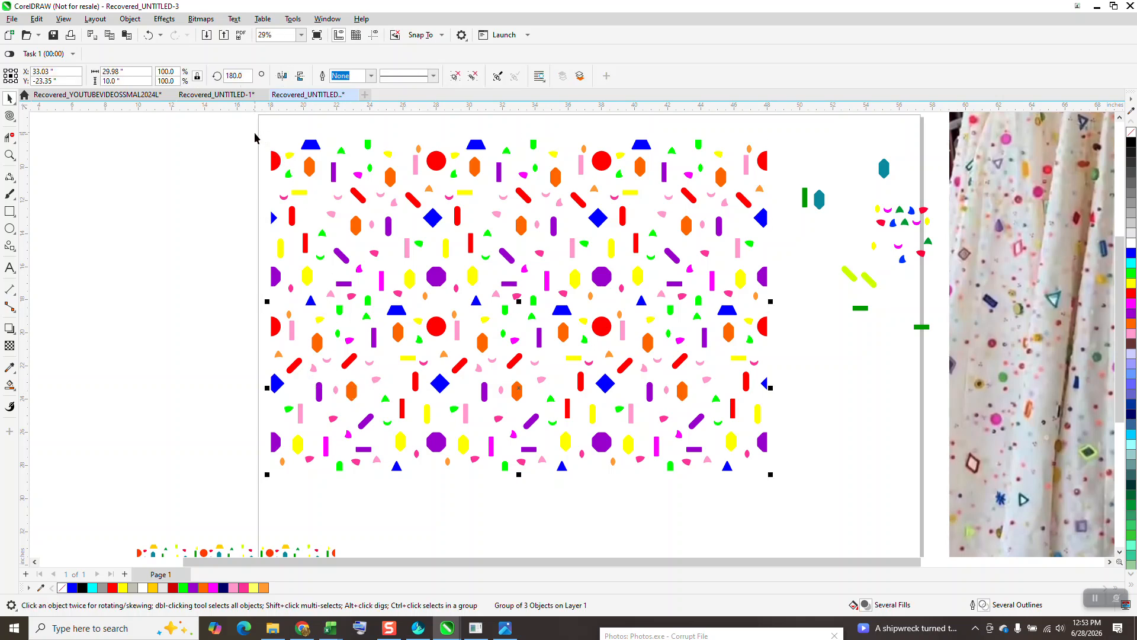
drag(255, 137, 797, 493)
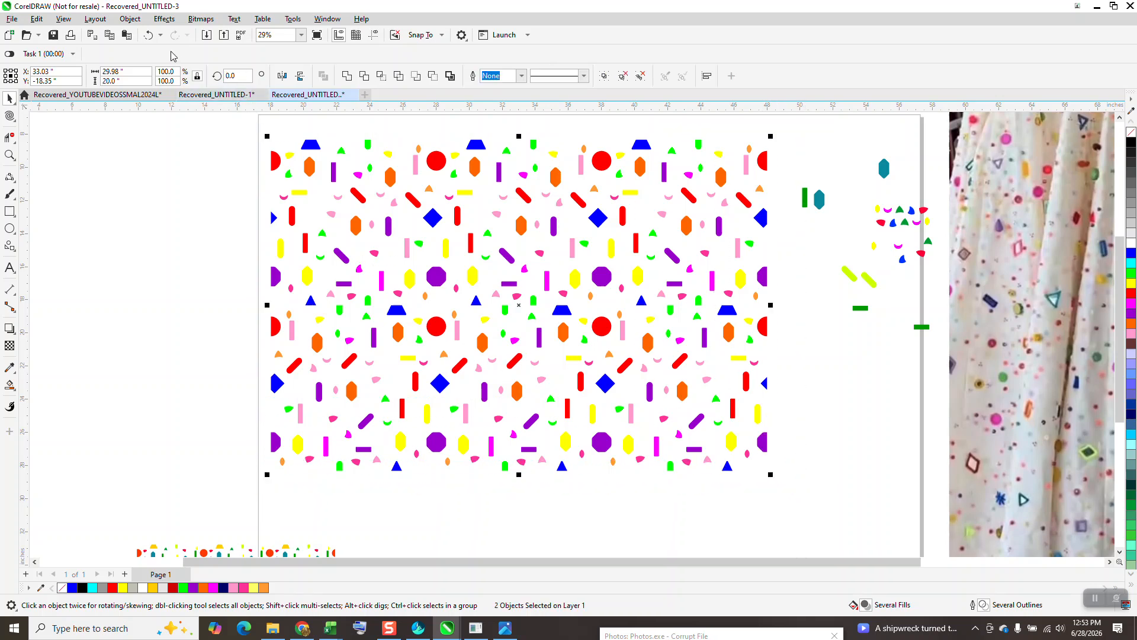
click(130, 19)
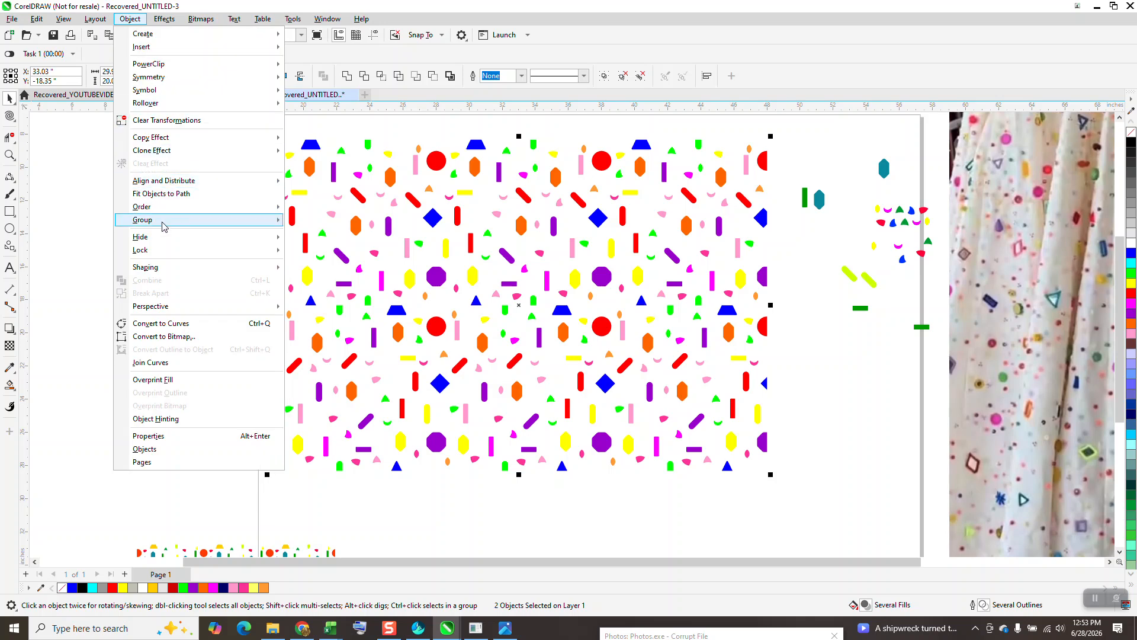
mouse_move(159, 226)
click(316, 235)
Step: Flip the first tile of the upper row vertically, horizontally, and vertically again so it ends mirrored horizontally
click(309, 175)
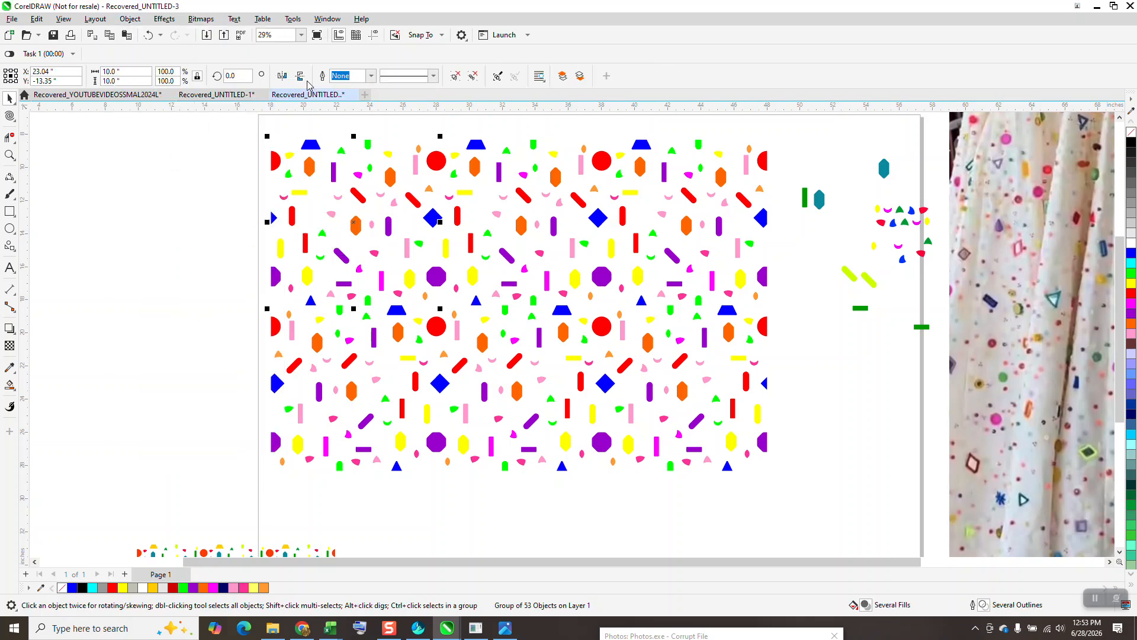
click(301, 78)
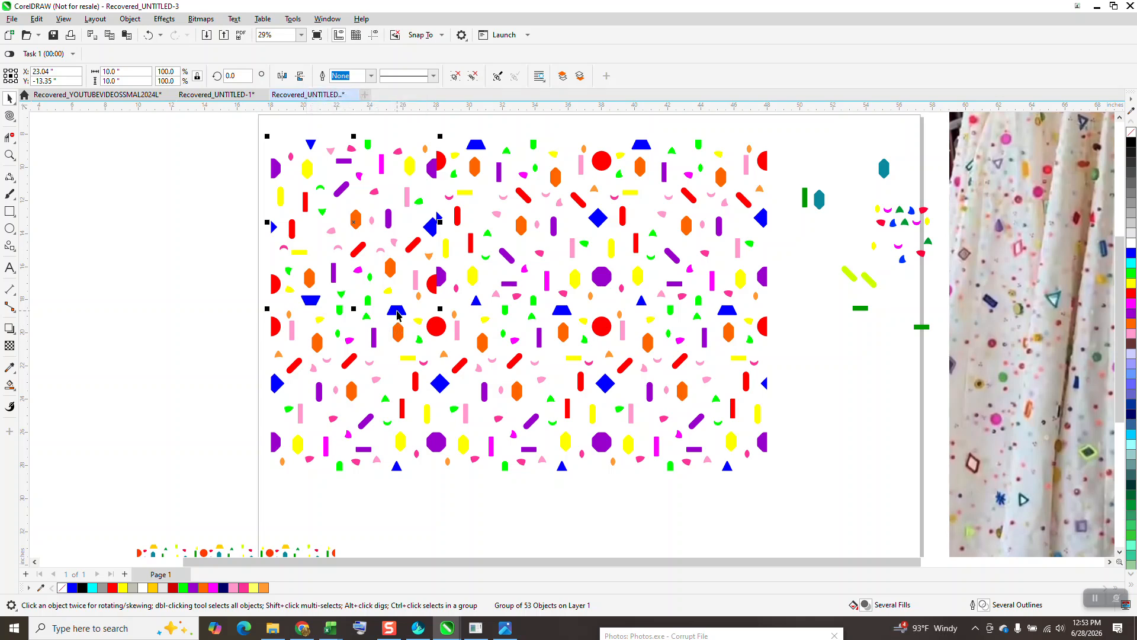
click(282, 77)
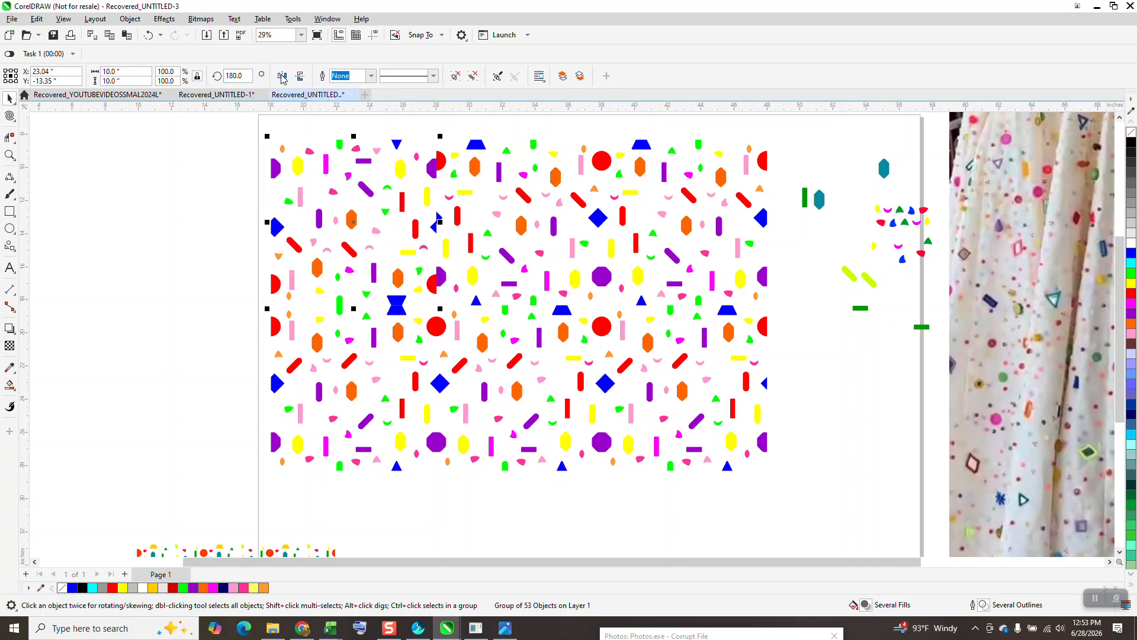
click(301, 75)
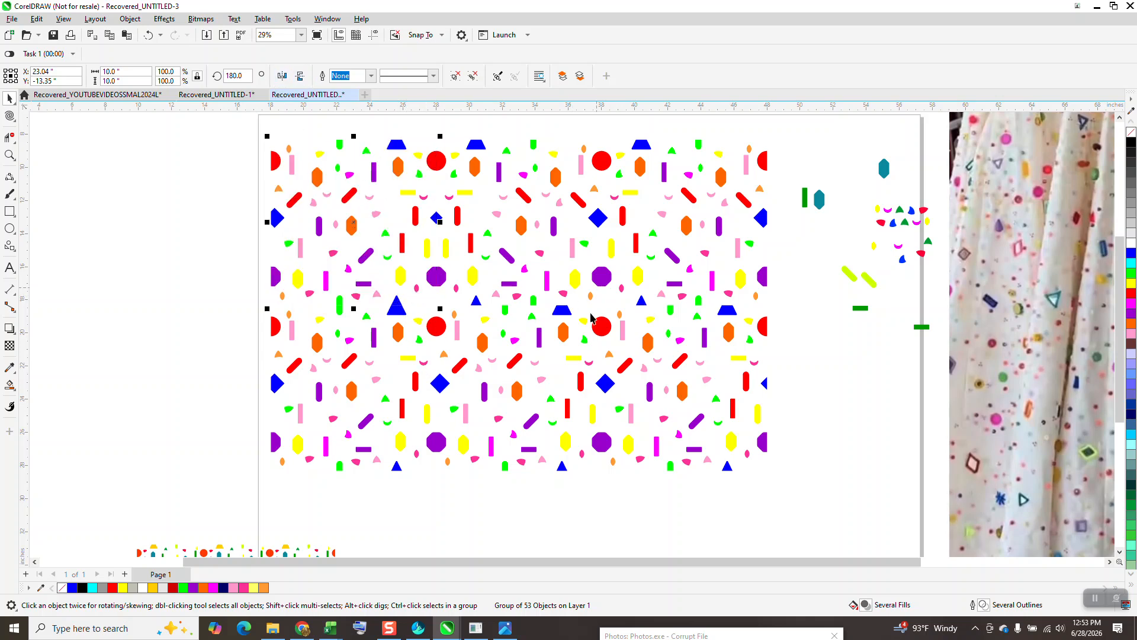
Step: Examine the two-row repeat pattern up close and compare it with the reference fabric photo
click(9, 155)
drag(400, 325, 729, 477)
scroll(642, 398, down, 4)
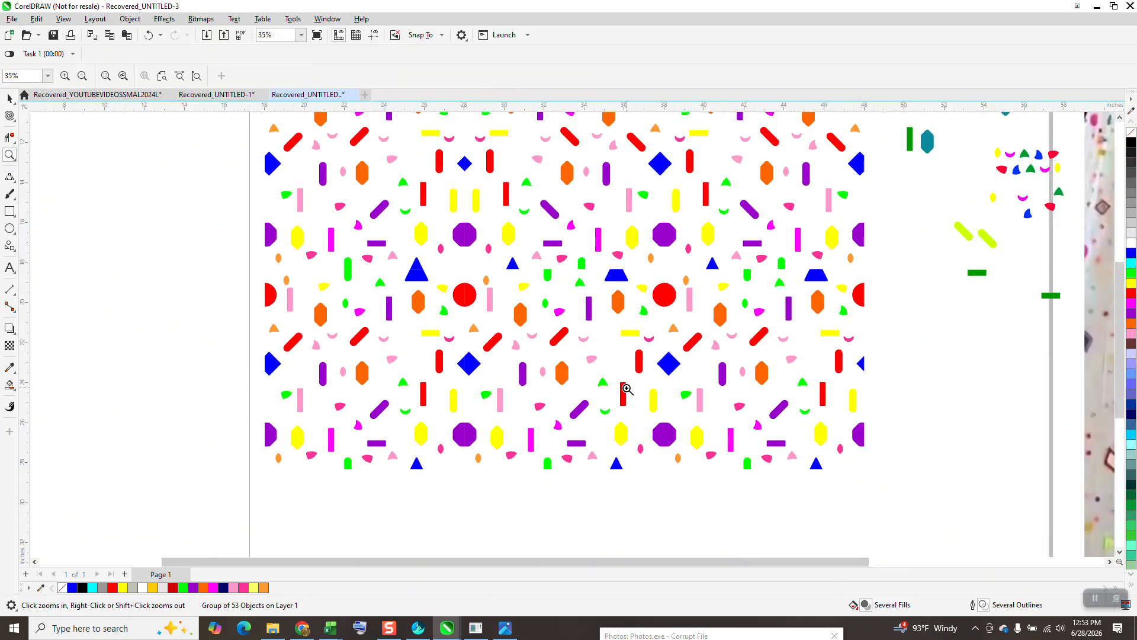
scroll(628, 389, down, 3)
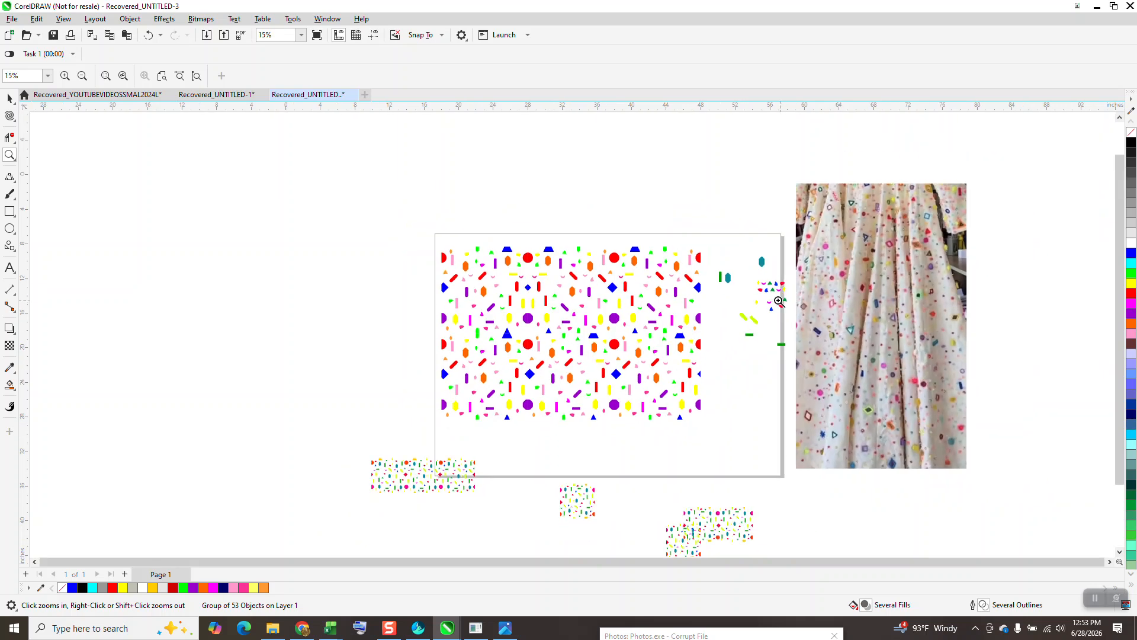
drag(393, 247, 985, 460)
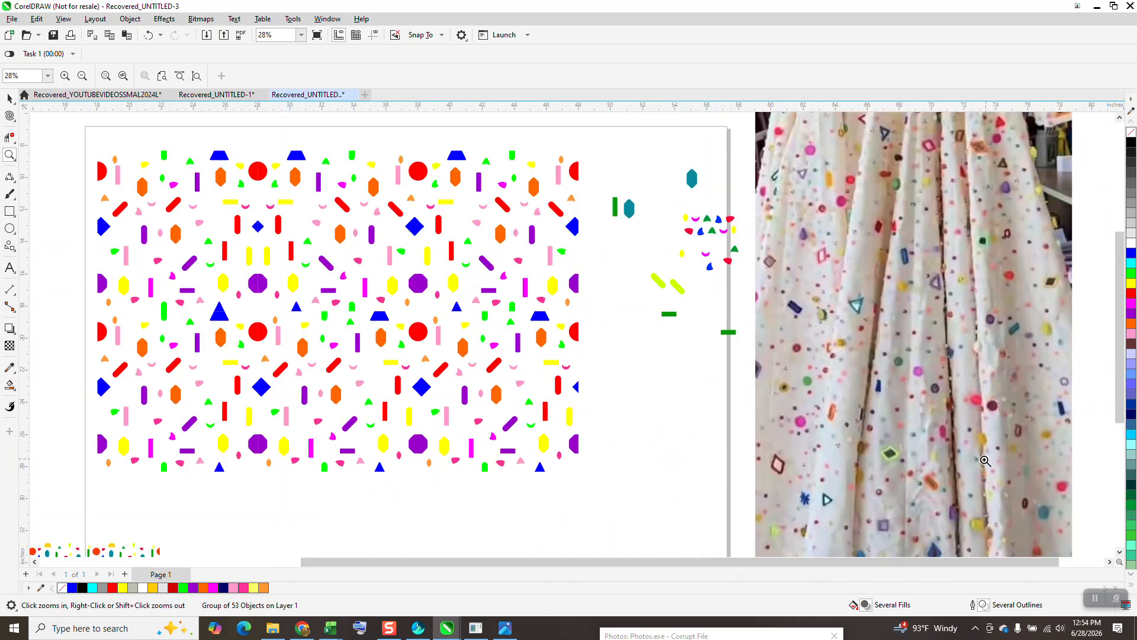